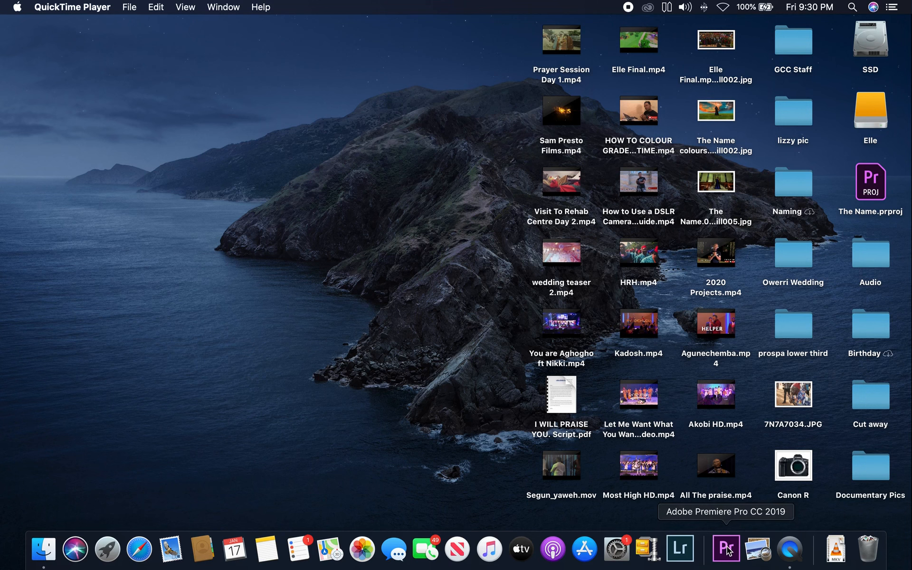
Launch Adobe Premiere Pro CC 2019 and start a new project named "Test project"
click(727, 549)
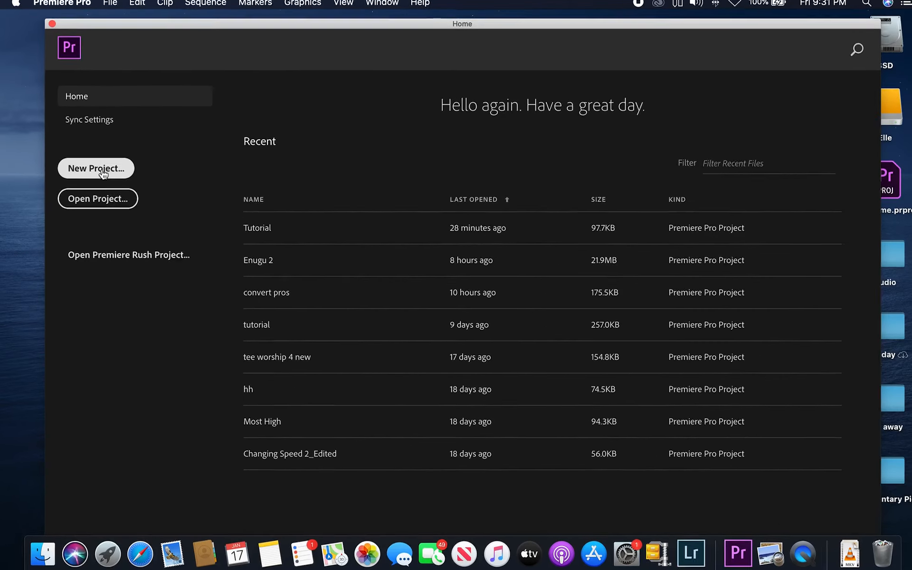
click(97, 172)
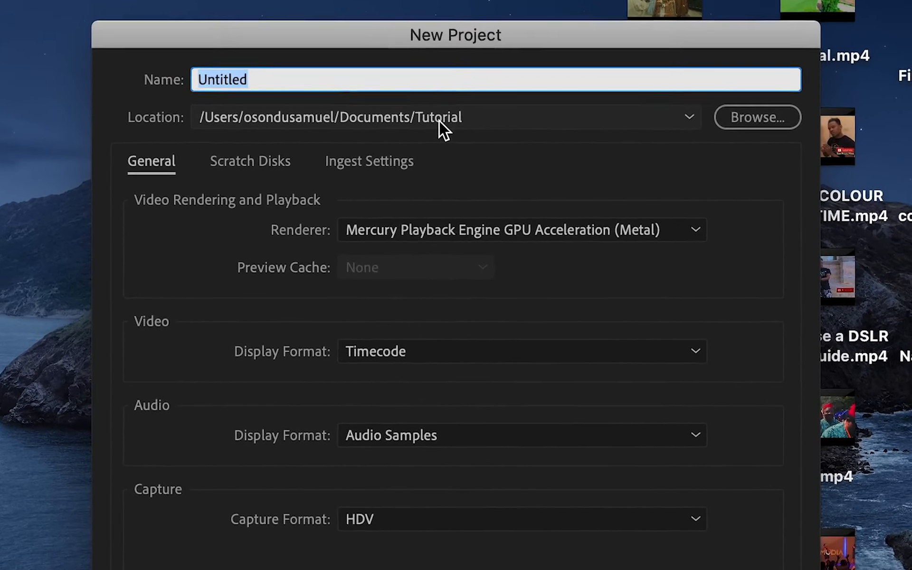
text(Test)
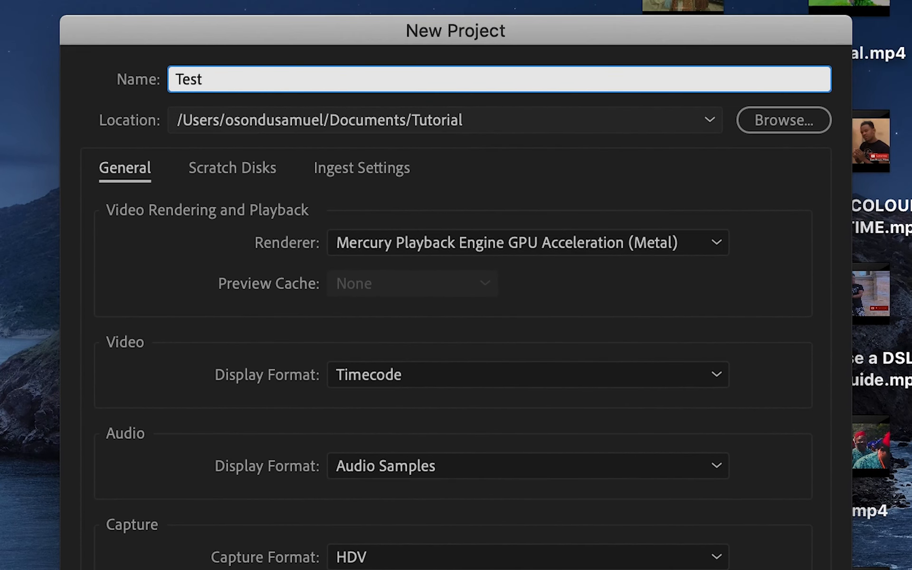
text( project)
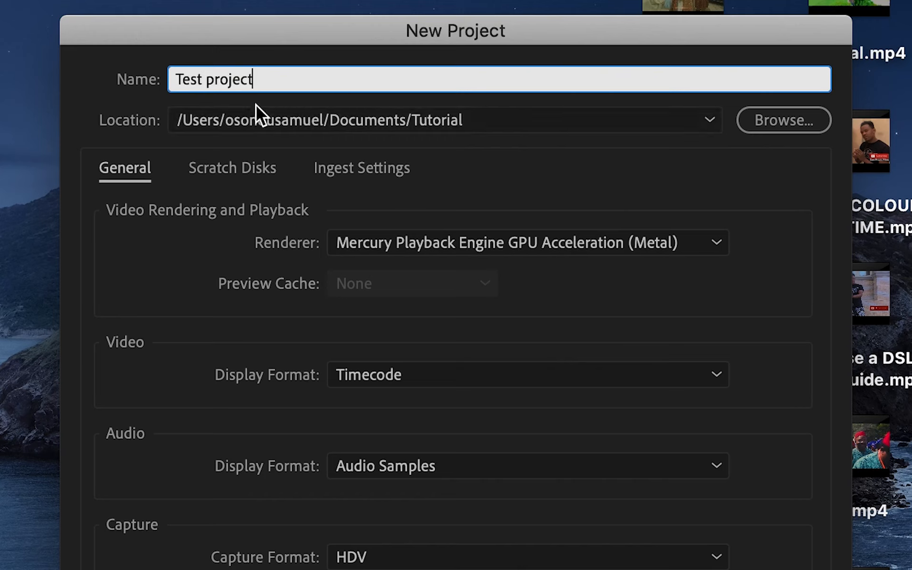
Choose the Tutorial folder inside Documents as the project location and create the project with the default settings
click(781, 121)
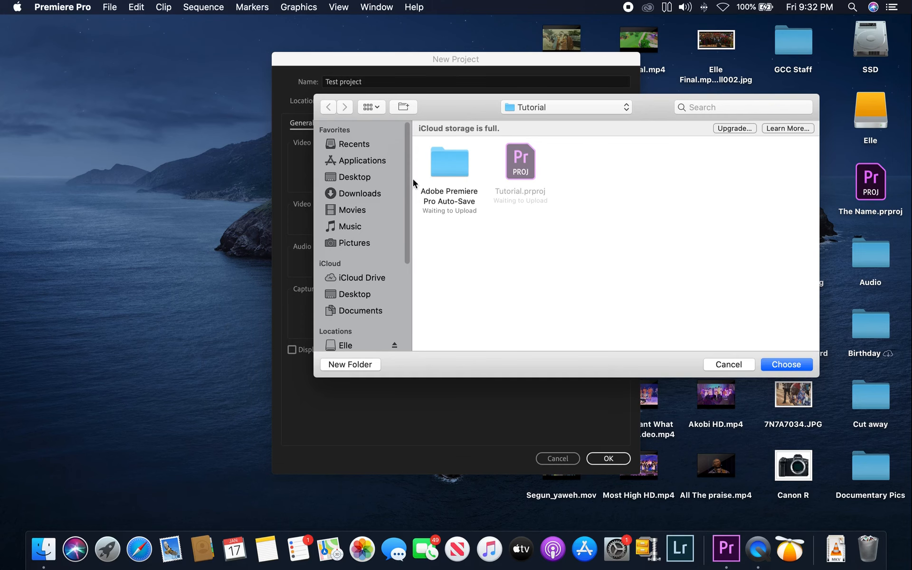
click(587, 114)
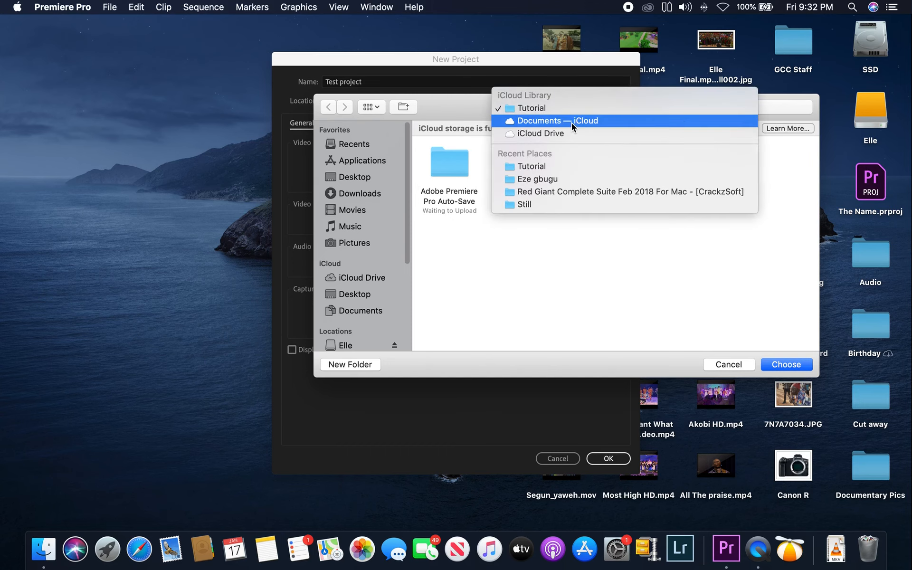
click(571, 123)
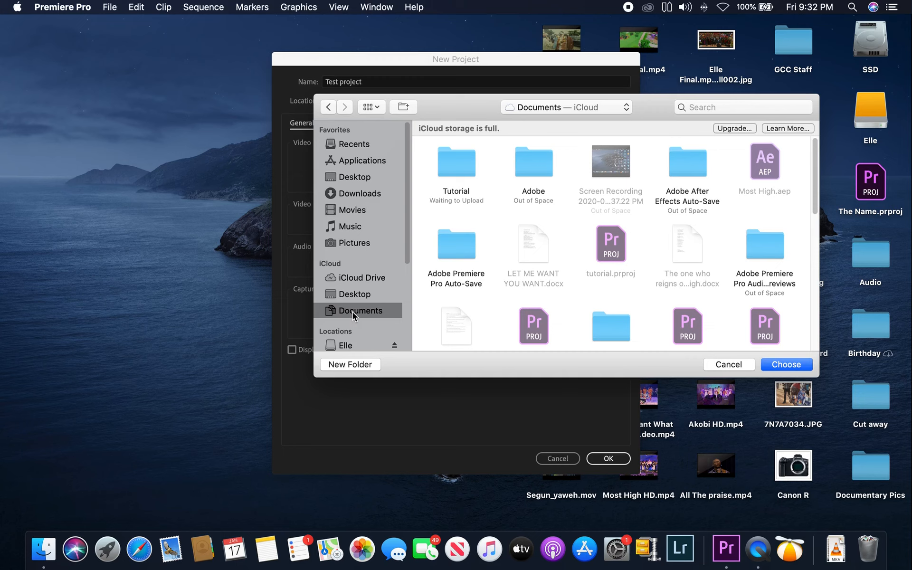
double_click(456, 171)
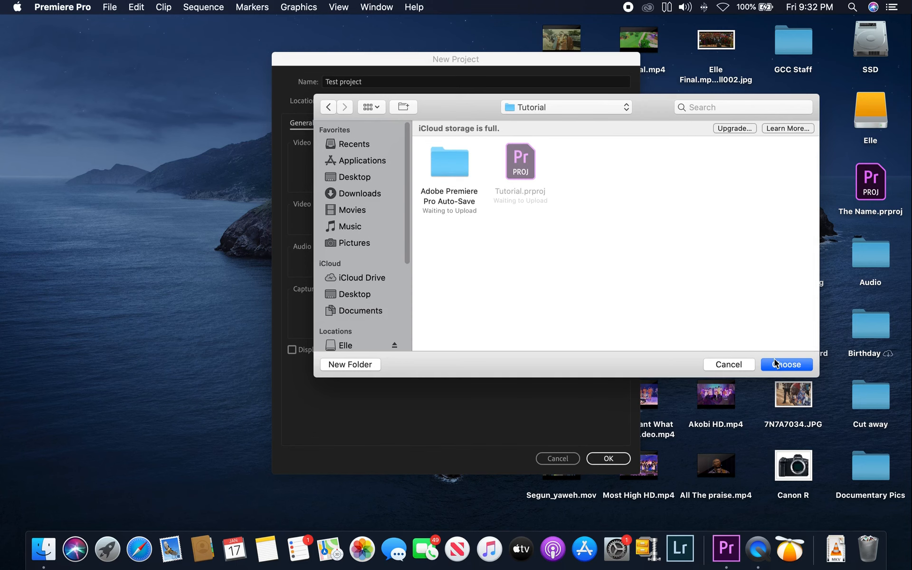
click(782, 367)
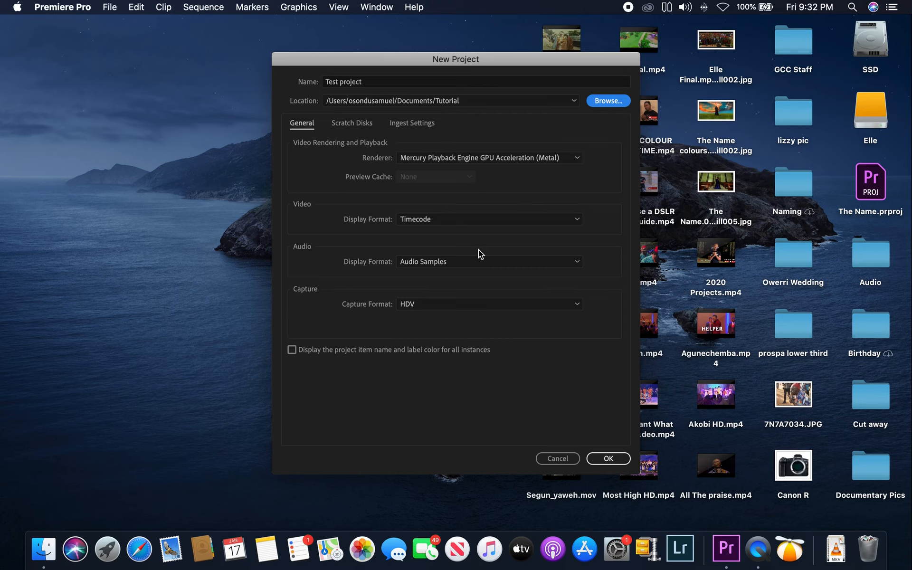
click(612, 459)
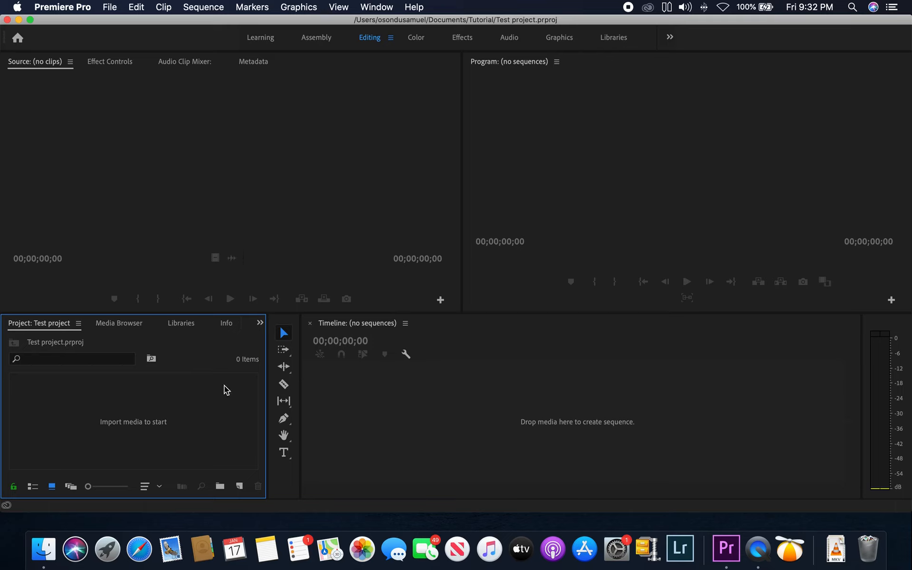
Import the video "Facebook Profile to page.mp4" from the Movies folder into the project
click(110, 7)
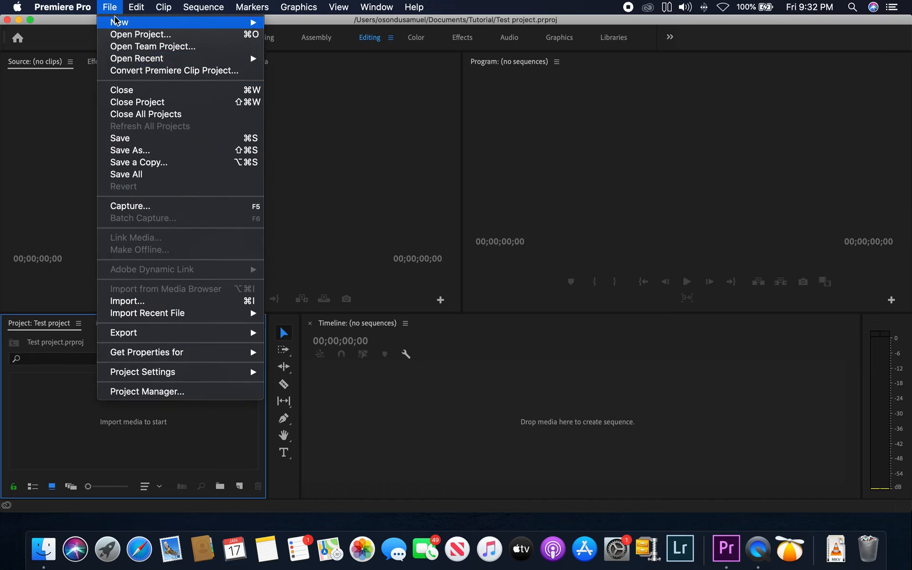
click(169, 302)
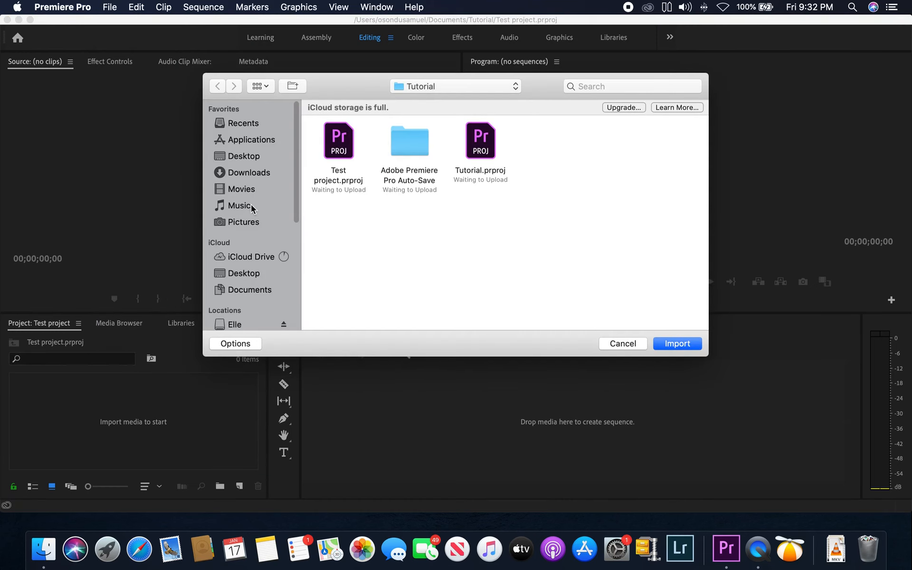
click(242, 189)
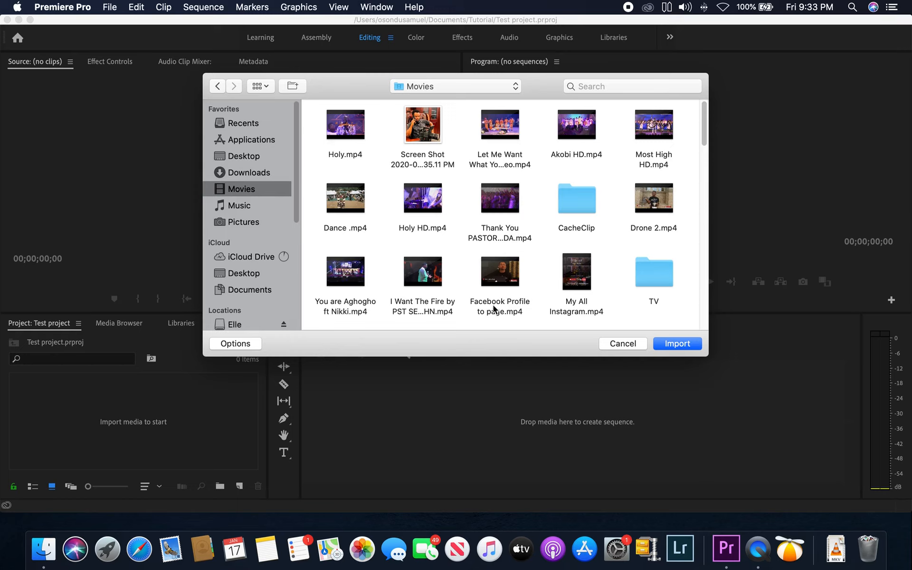
click(510, 284)
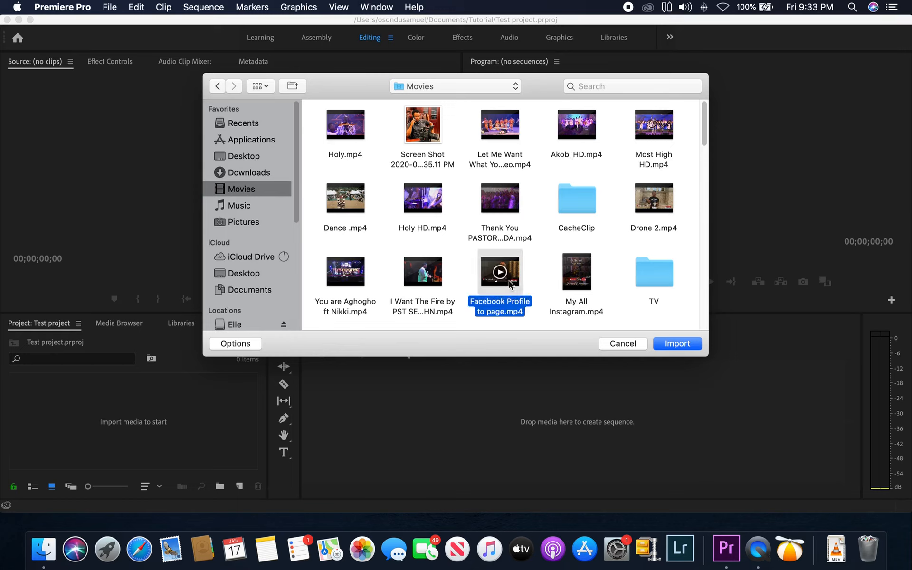
click(676, 345)
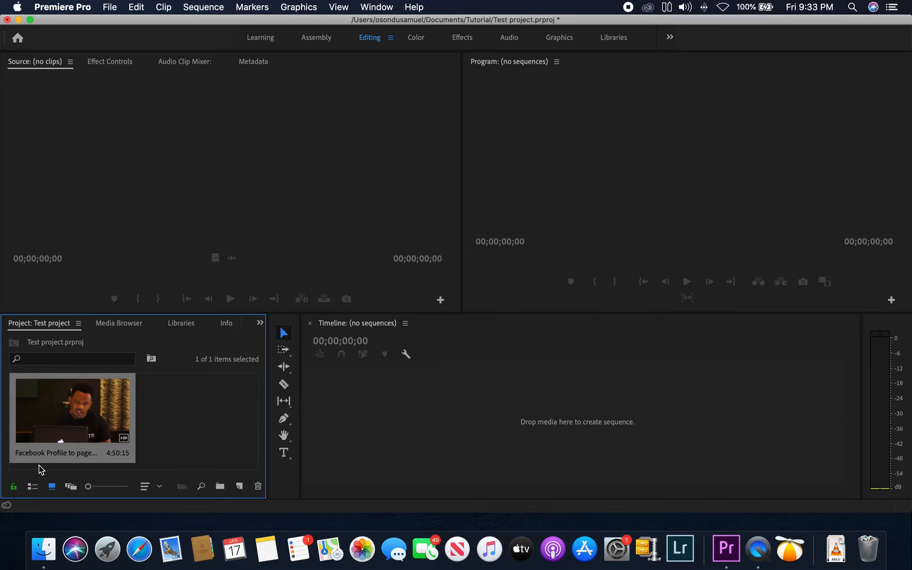
Import the video "2020 Projects.mp4" from the Desktop folder into the project
double_click(185, 423)
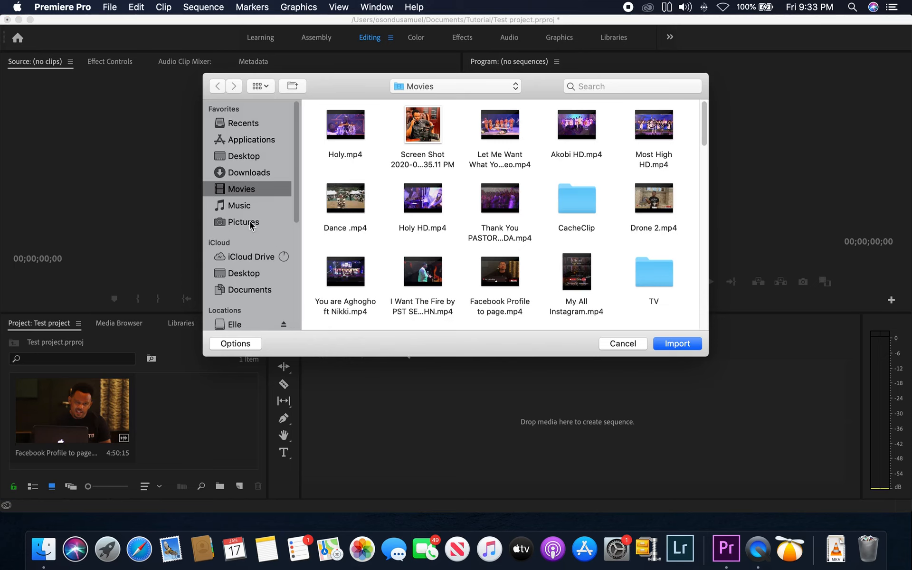
click(240, 158)
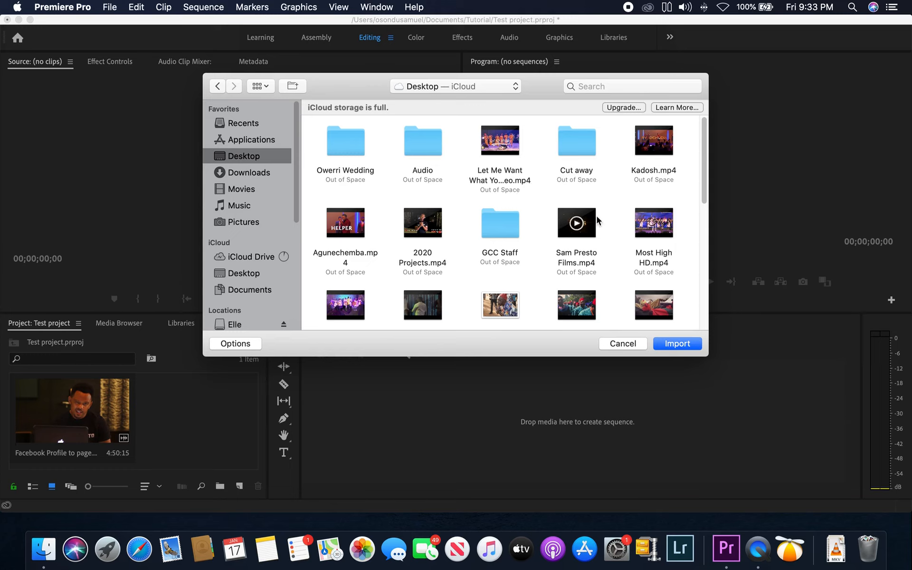
click(433, 231)
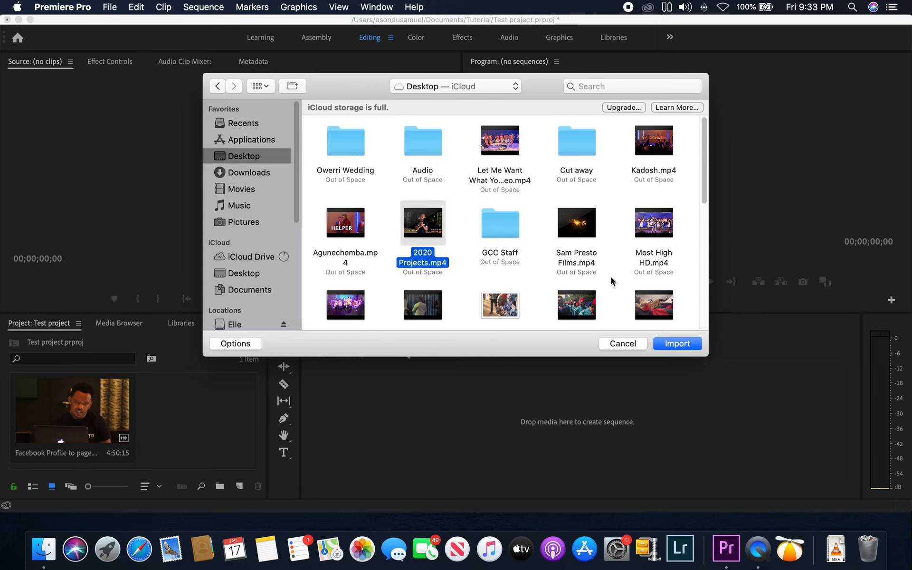
scroll(612, 282, down, 3)
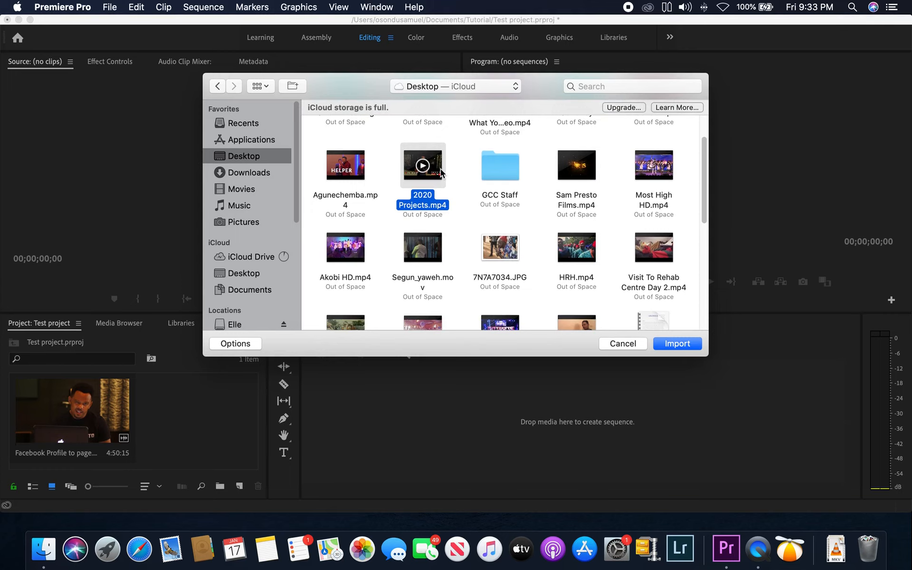
click(681, 345)
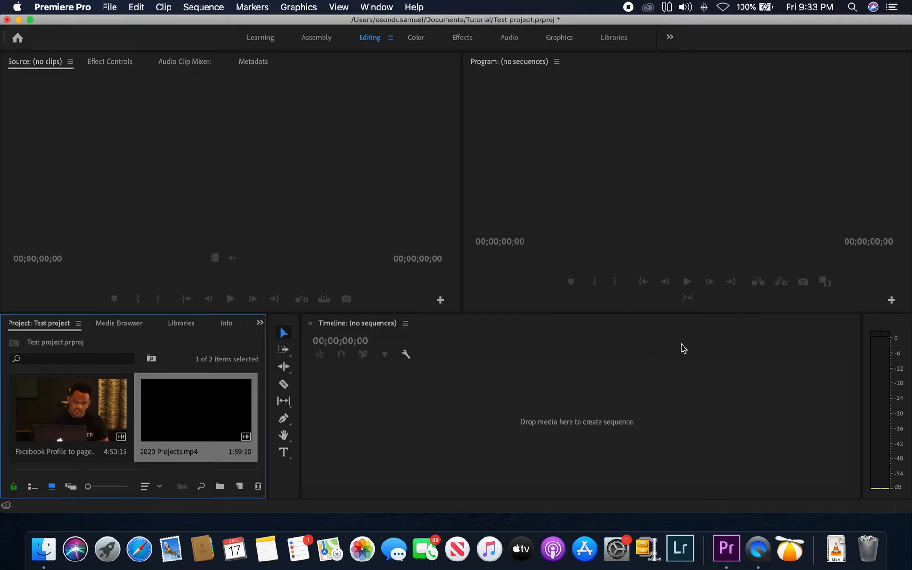
Switch to Finder and look through the Movies, Pictures and Documents folders for another media file
click(45, 553)
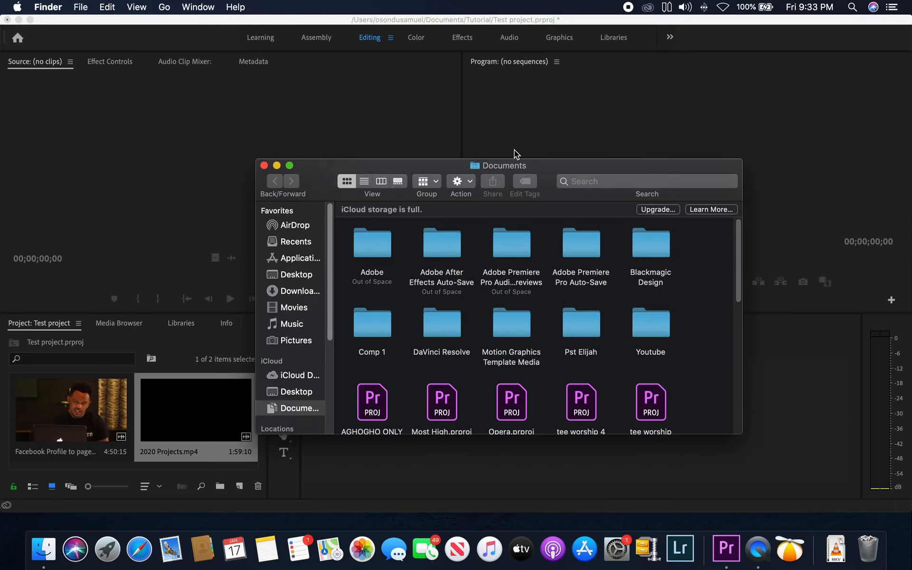
click(298, 307)
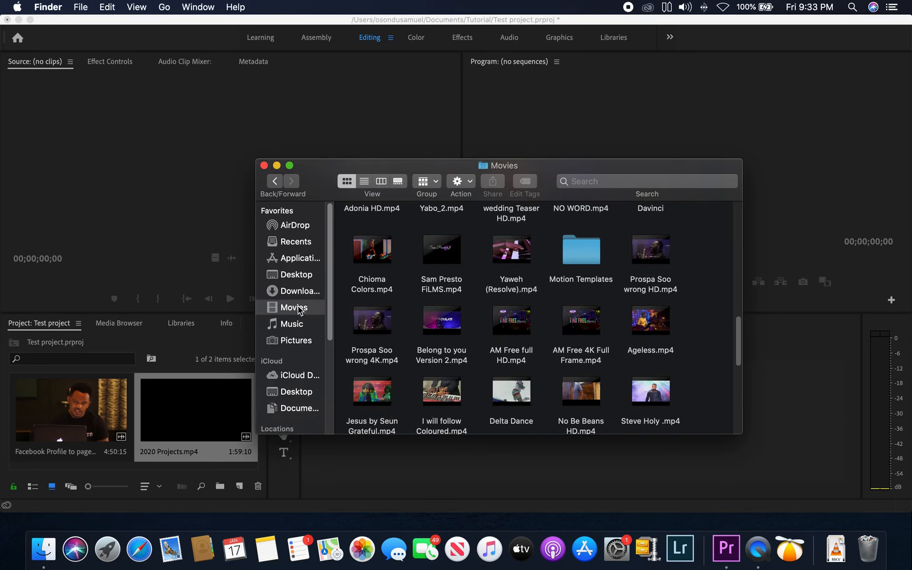
click(307, 348)
scroll(522, 328, down, 5)
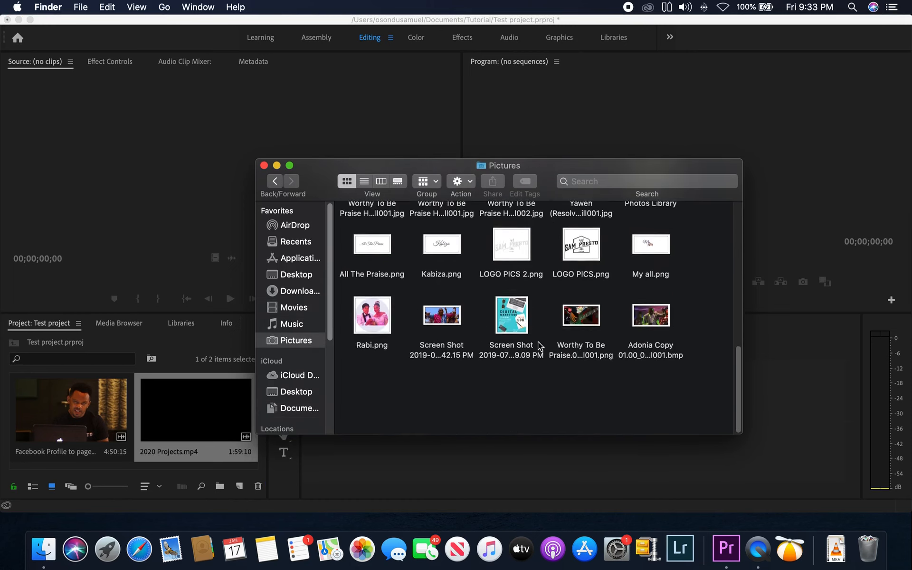
scroll(540, 346, up, 10)
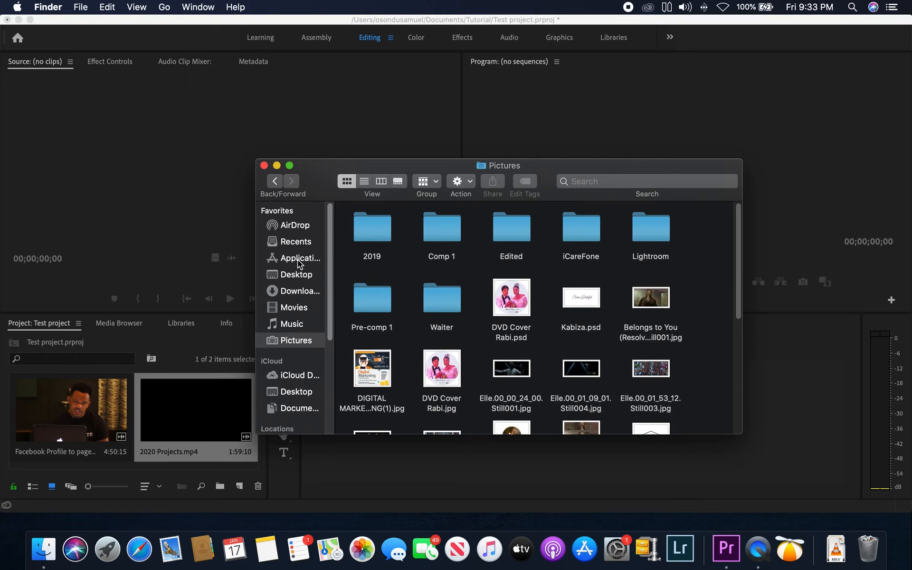
click(298, 409)
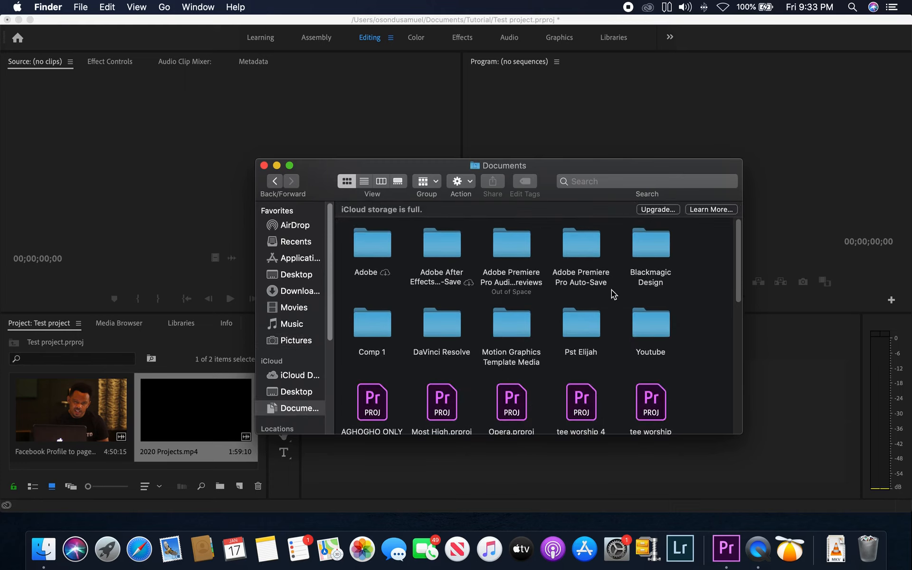
scroll(617, 318, down, 15)
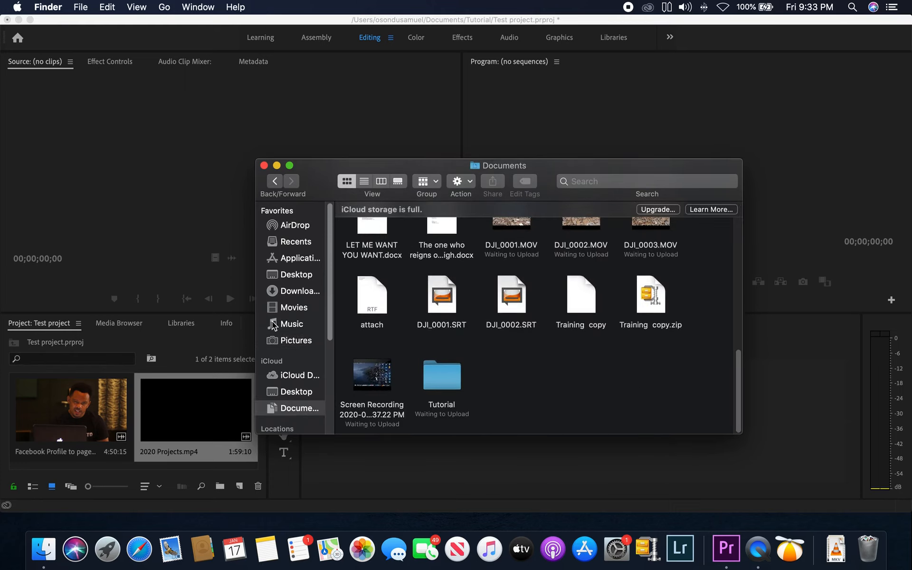
Add "Youtube AD.mp4" from Finder's Movies folder directly to the media items of the Premiere Pro project
click(297, 309)
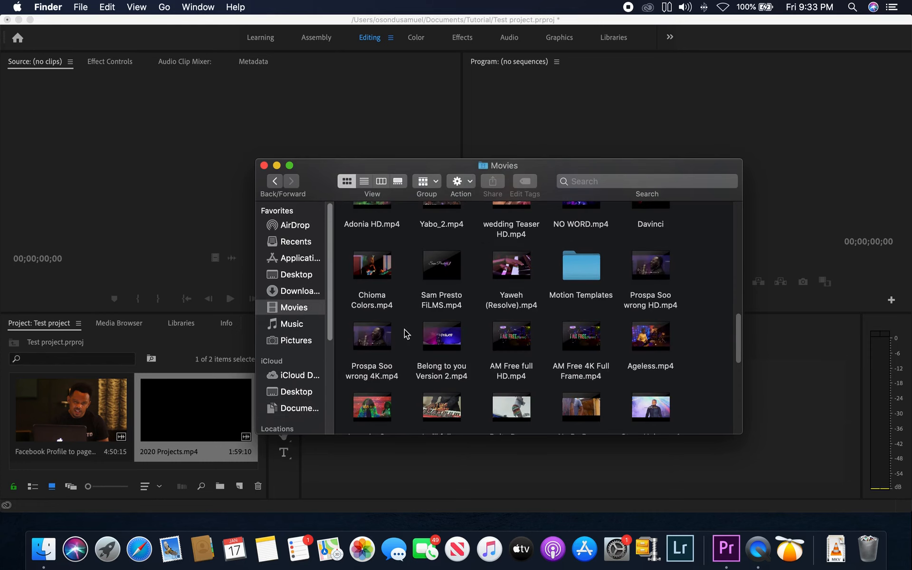
mouse_move(600, 343)
scroll(600, 343, up, 5)
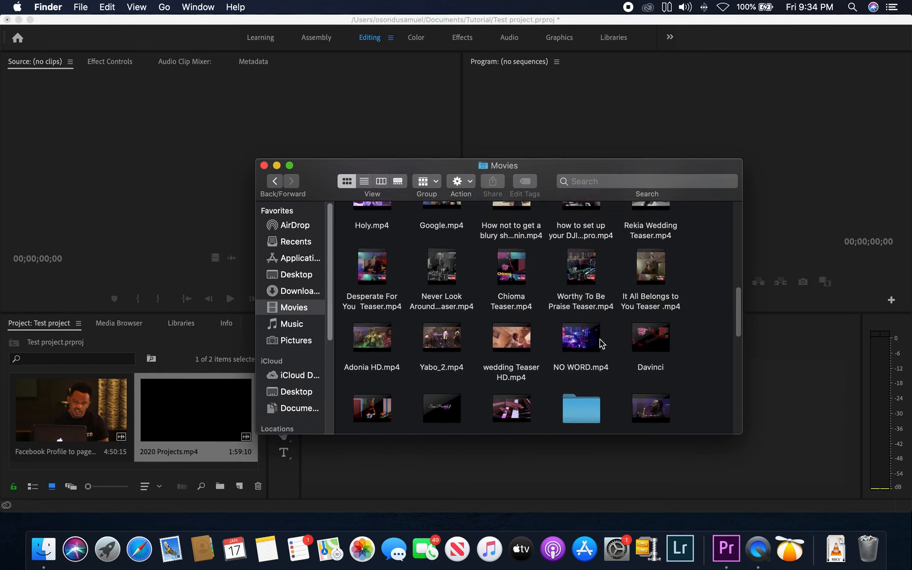
scroll(600, 343, up, 2)
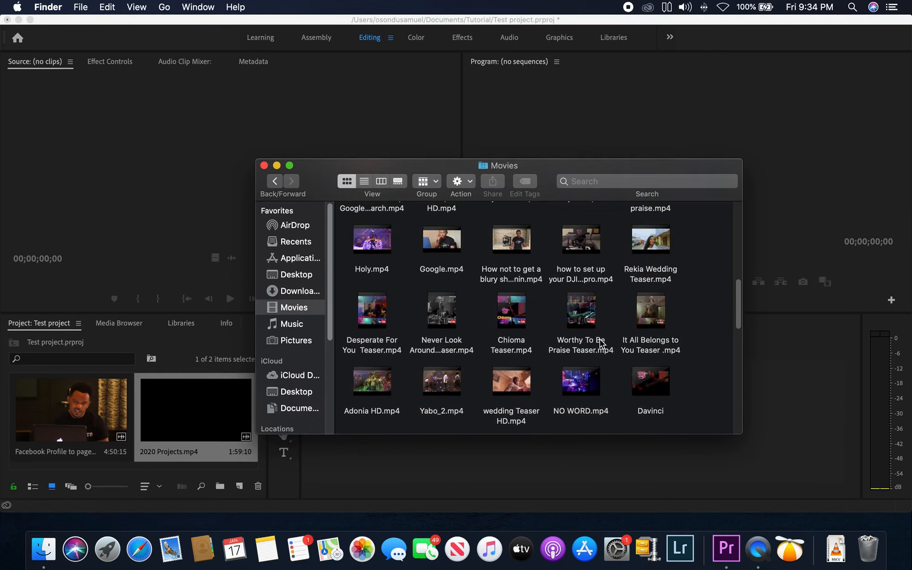
scroll(601, 343, up, 4)
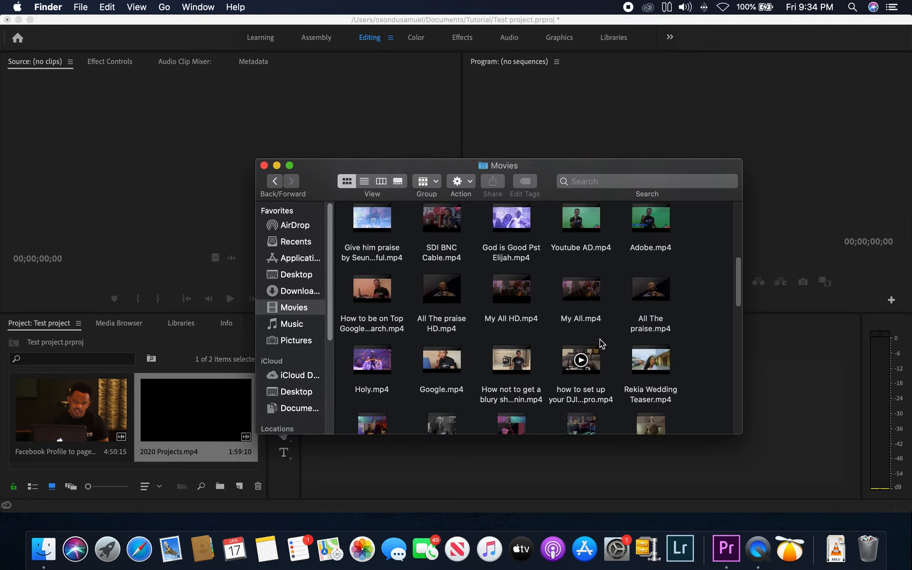
scroll(599, 338, up, 3)
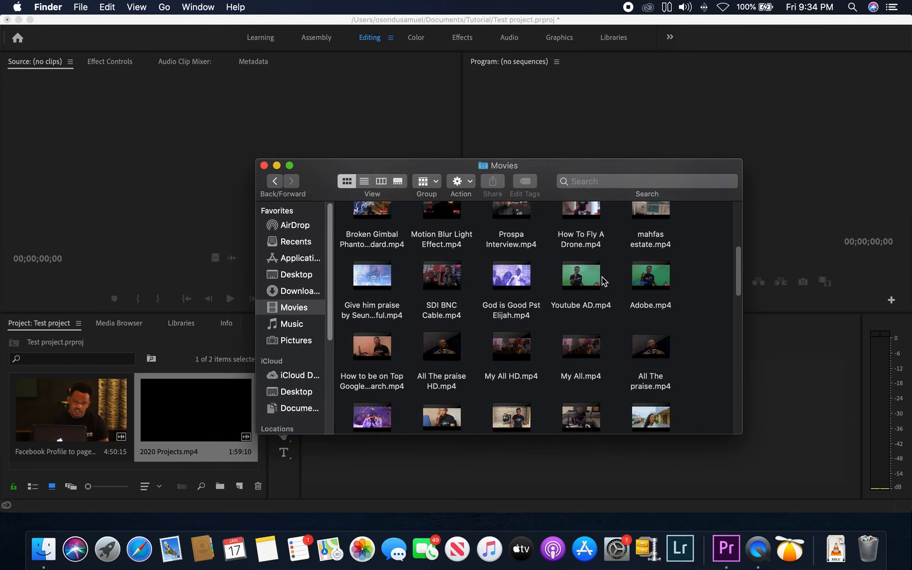
click(597, 278)
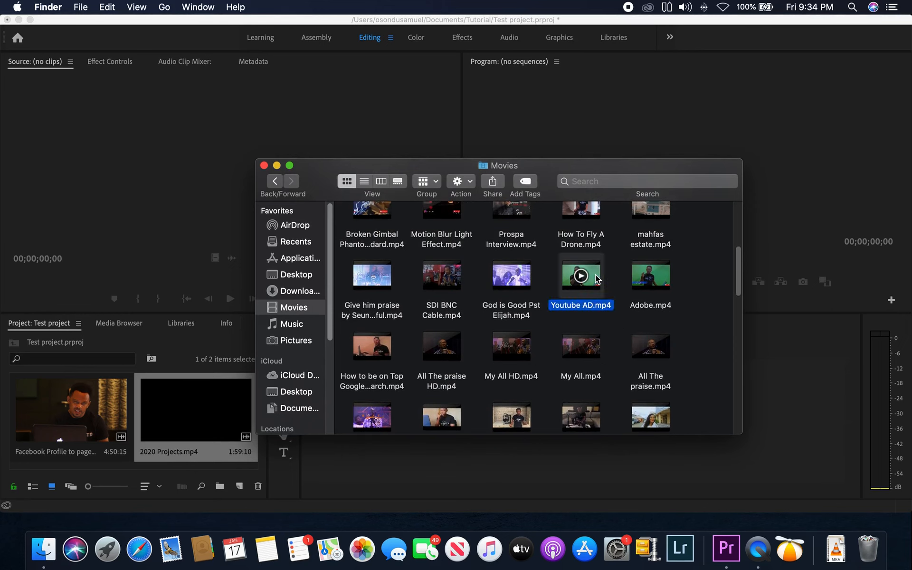
drag(597, 278, 147, 413)
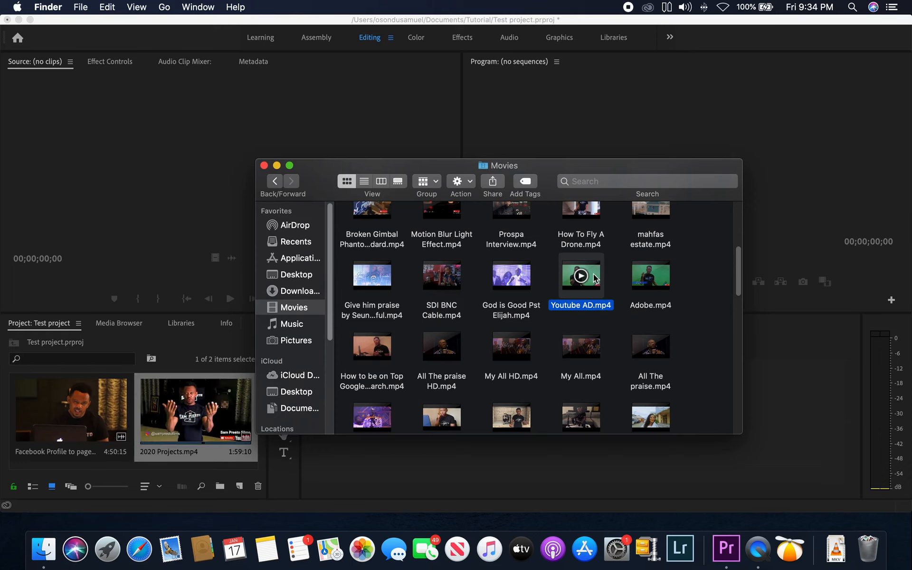
drag(591, 278, 132, 407)
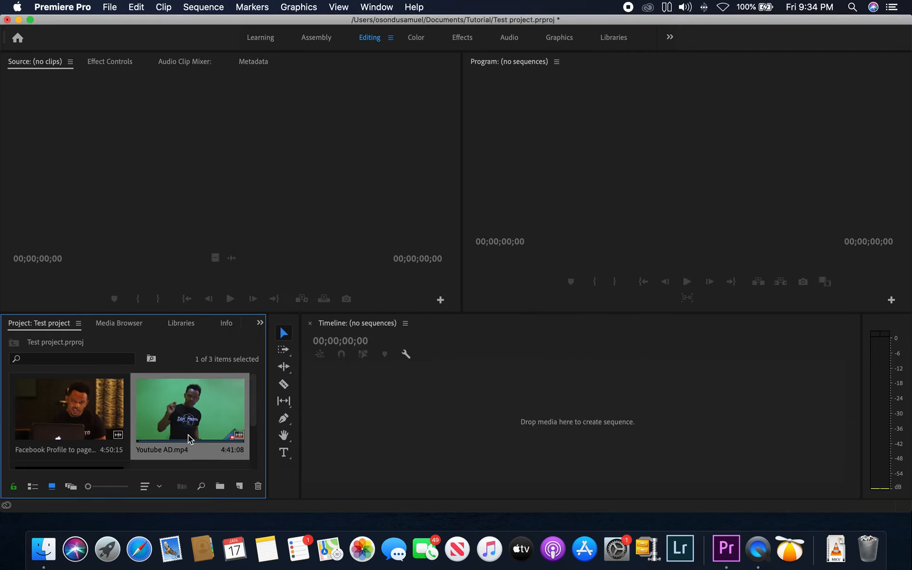
scroll(255, 413, down, 3)
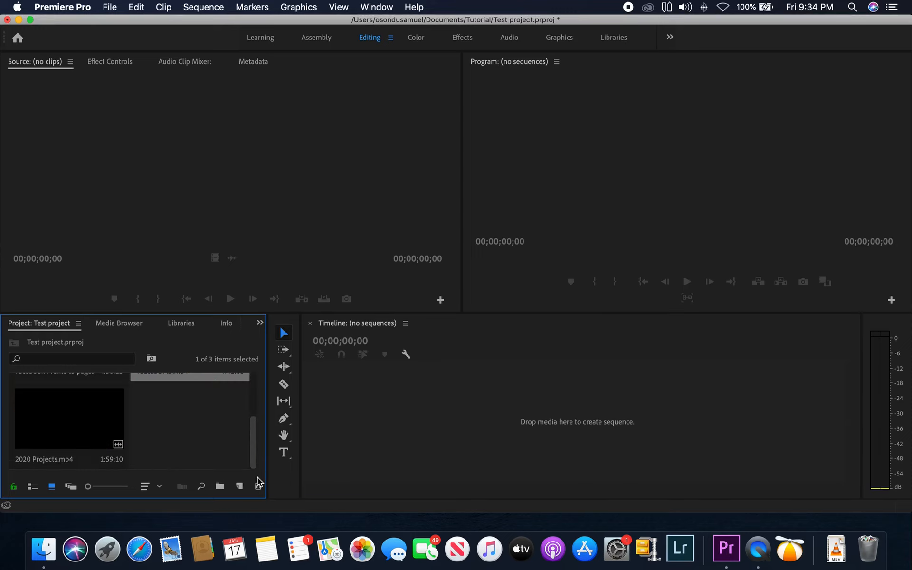
Look over the imported clips in the project and sort them by Shot
scroll(250, 384, up, 3)
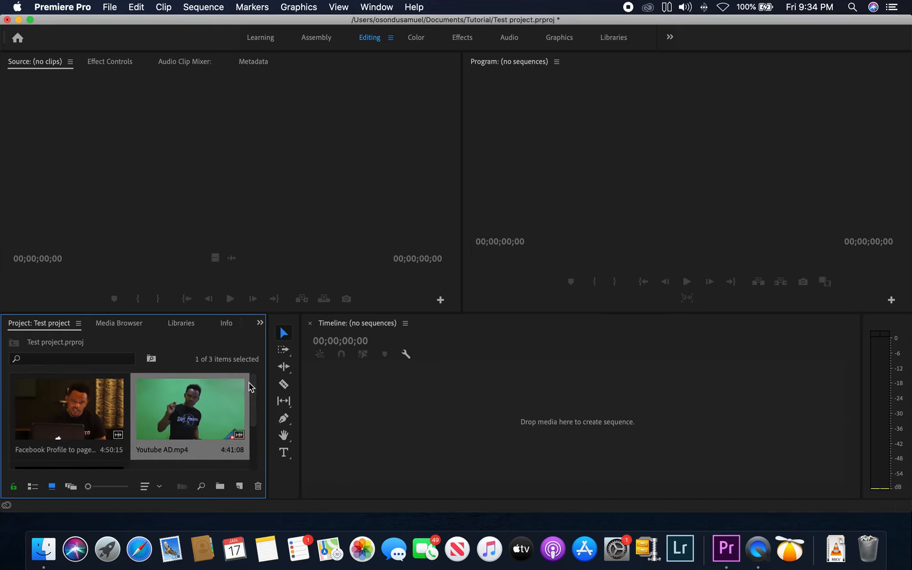
scroll(255, 418, down, 2)
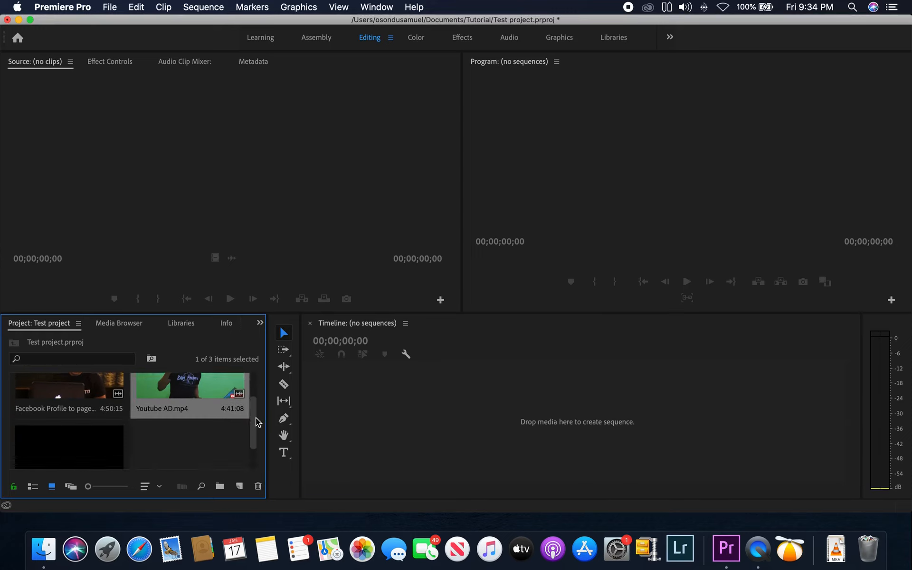
scroll(257, 422, down, 2)
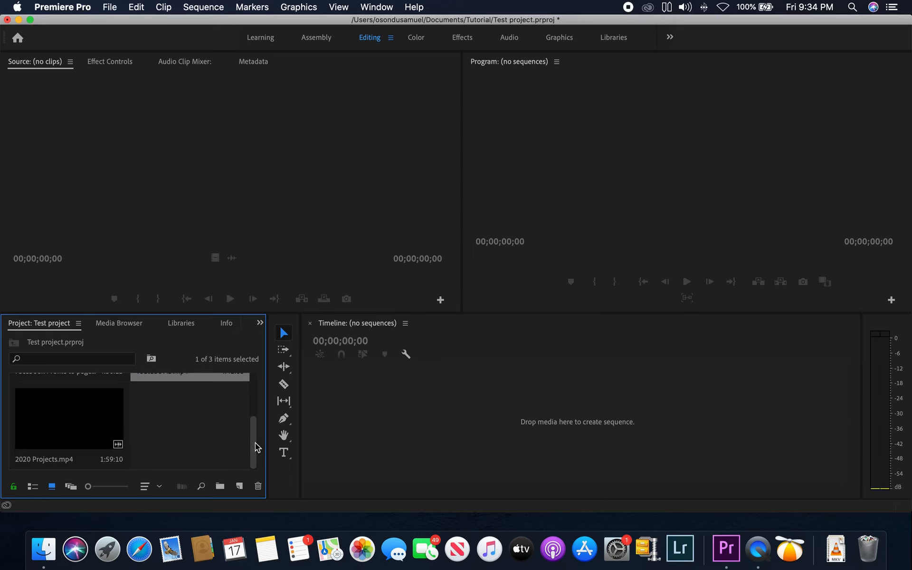
scroll(256, 417, up, 4)
drag(254, 412, 255, 451)
drag(255, 454, 256, 430)
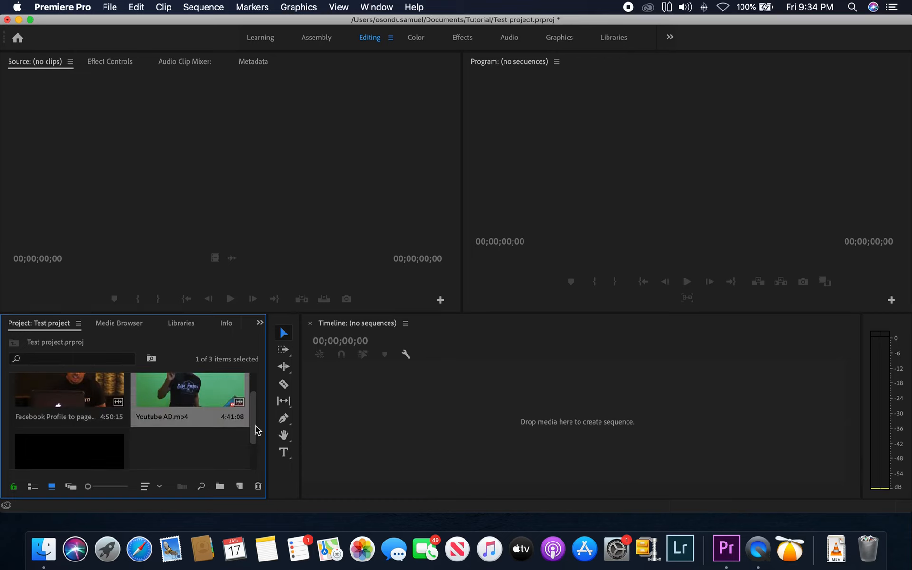
click(159, 486)
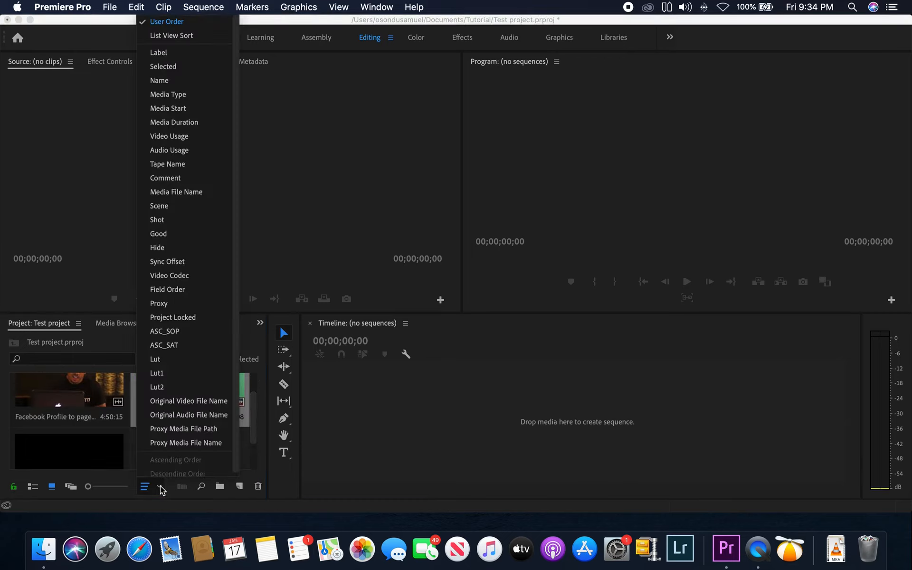
click(170, 219)
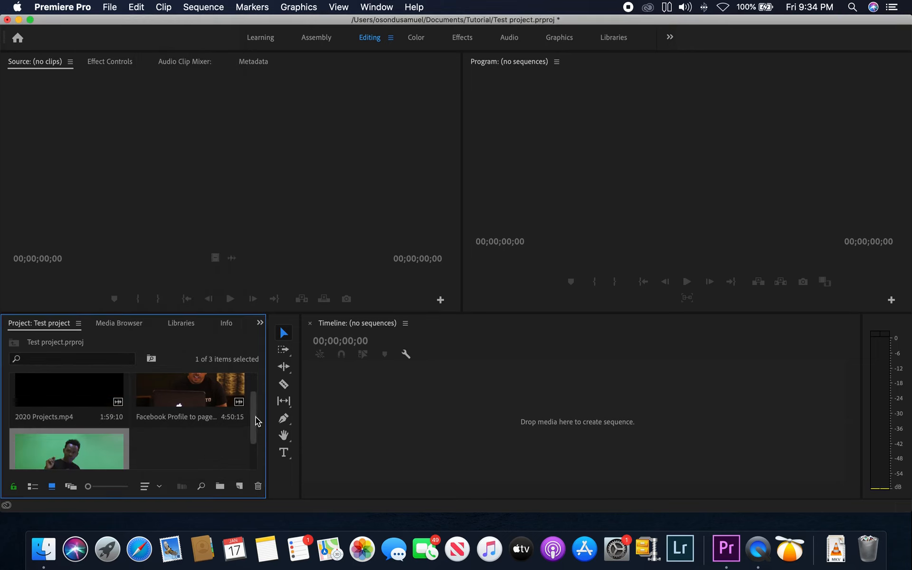
Check the available sort options for the project's clips and sort them by Tape Name
scroll(256, 431, down, 3)
click(160, 487)
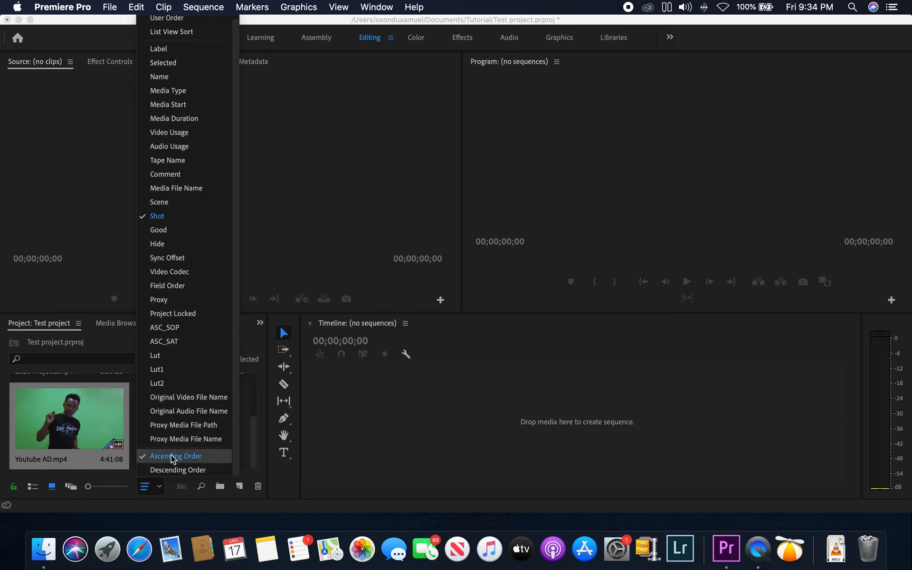
mouse_move(252, 437)
mouse_down()
mouse_move(251, 391)
mouse_move(254, 450)
mouse_up()
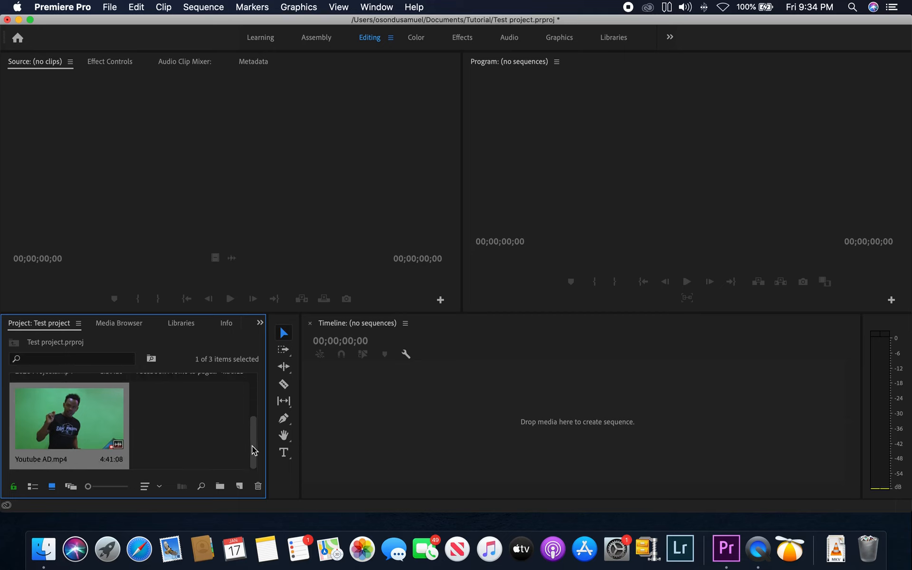
click(159, 486)
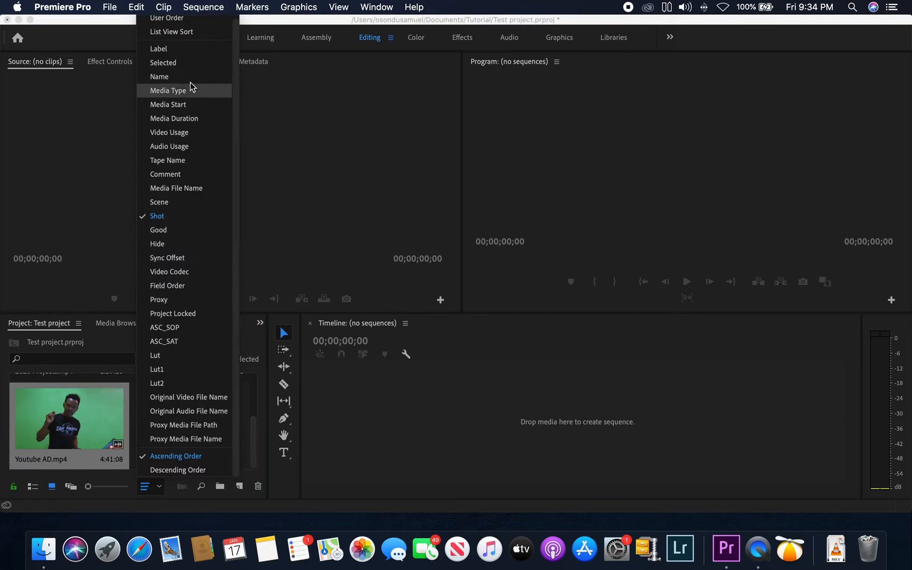
click(183, 164)
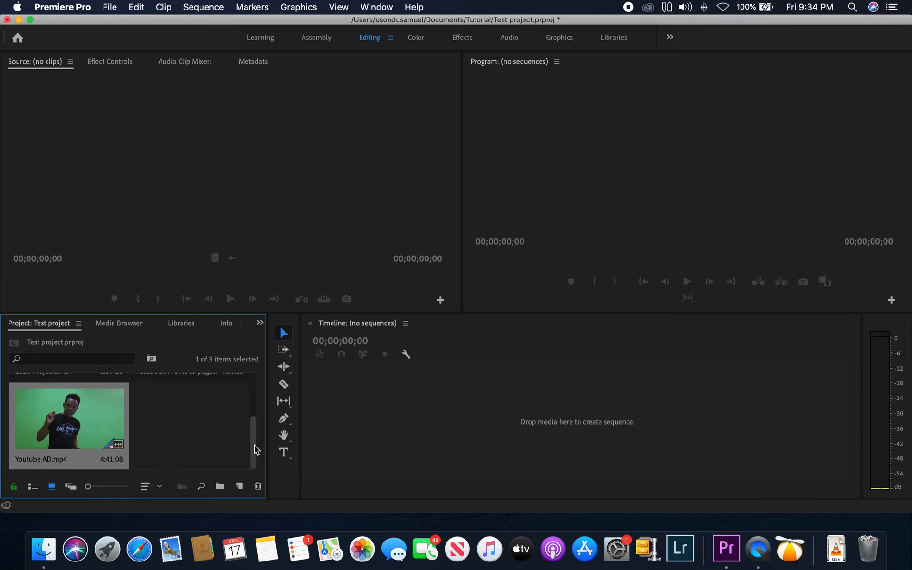
drag(253, 448, 256, 469)
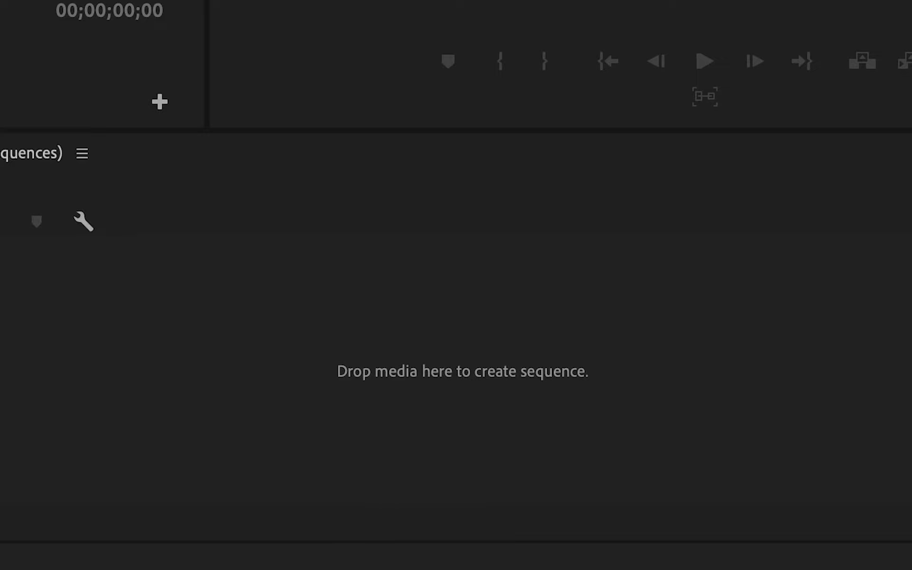
Select the "Facebook Profile to page.mp4" clip, review the Digital SLR presets for a new sequence, and cancel
scroll(255, 436, up, 3)
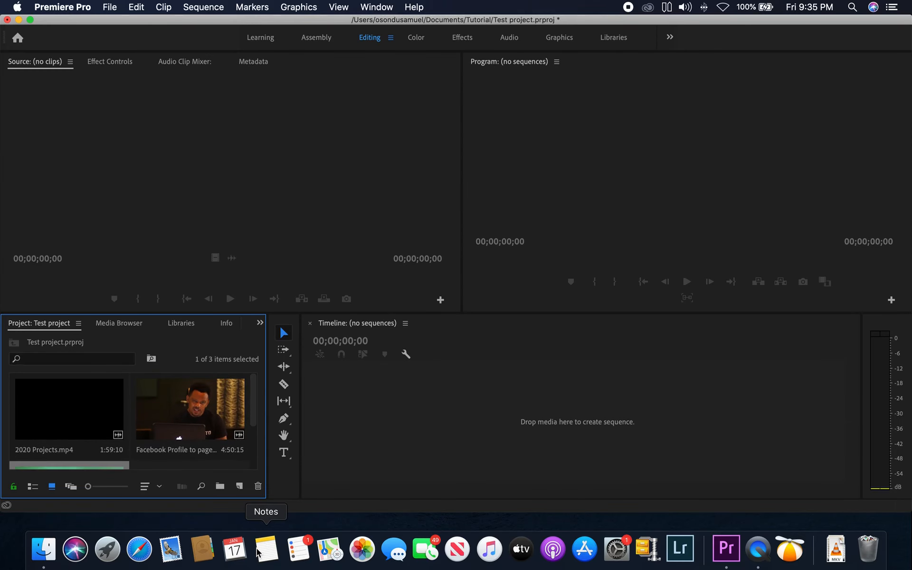
click(189, 405)
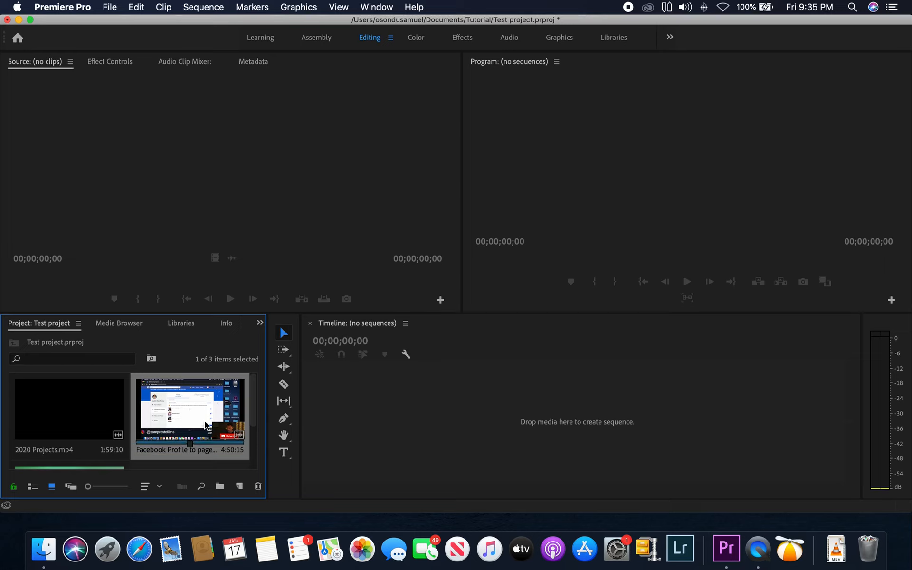
click(110, 7)
mouse_move(124, 22)
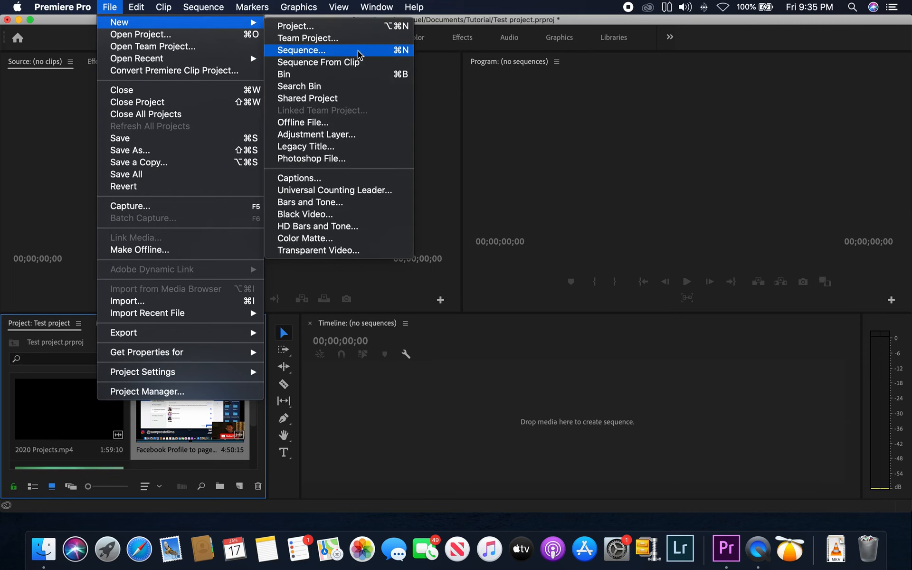
click(321, 51)
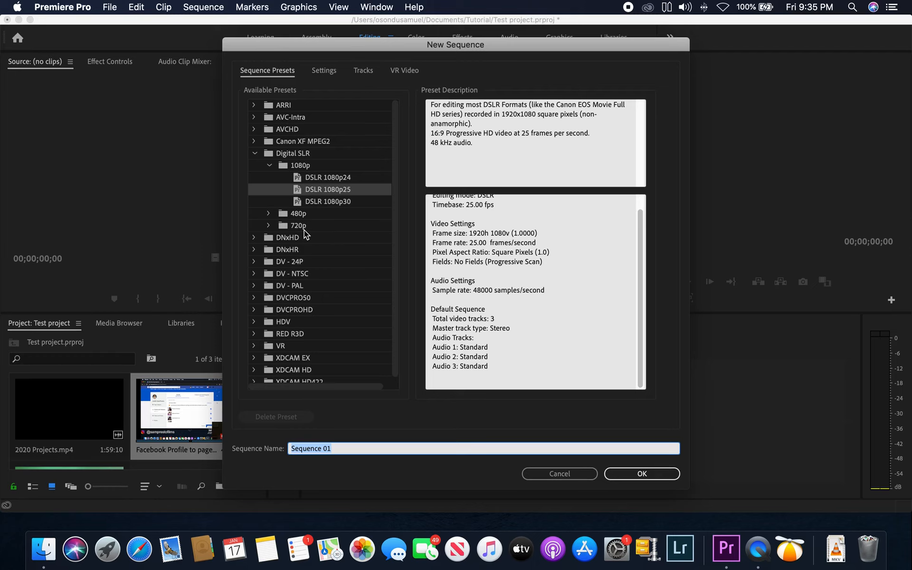
click(255, 154)
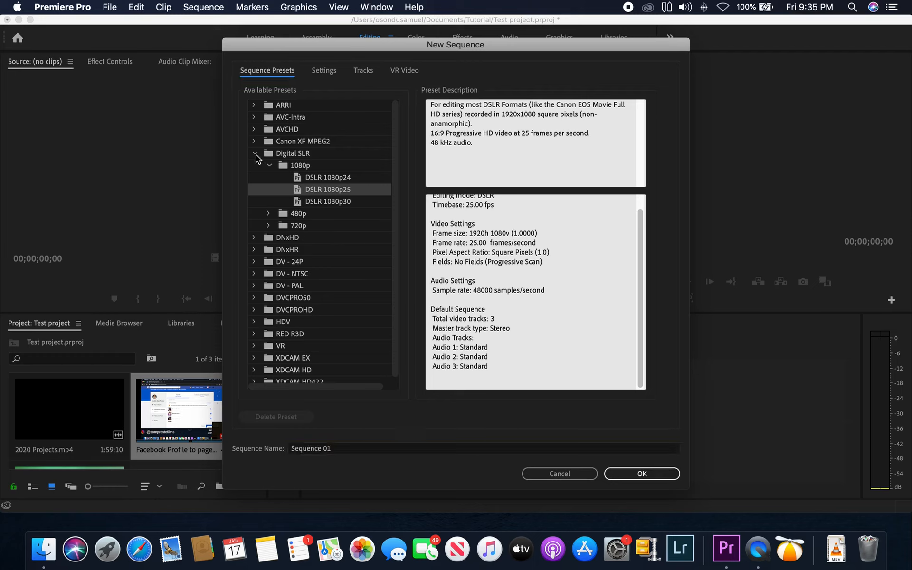
click(254, 153)
click(572, 474)
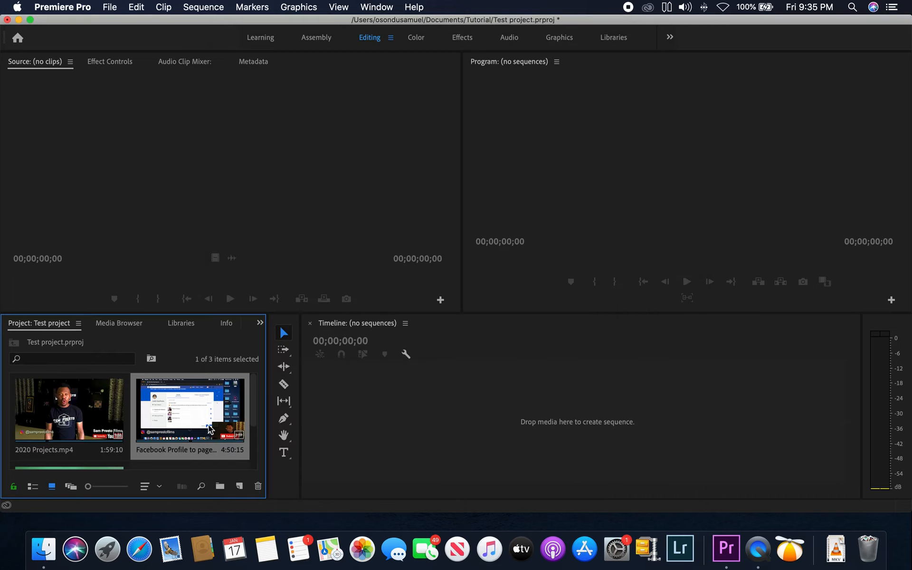
Create a sequence from the "Facebook Profile to page.mp4" clip by placing it in the empty timeline
drag(175, 416, 530, 426)
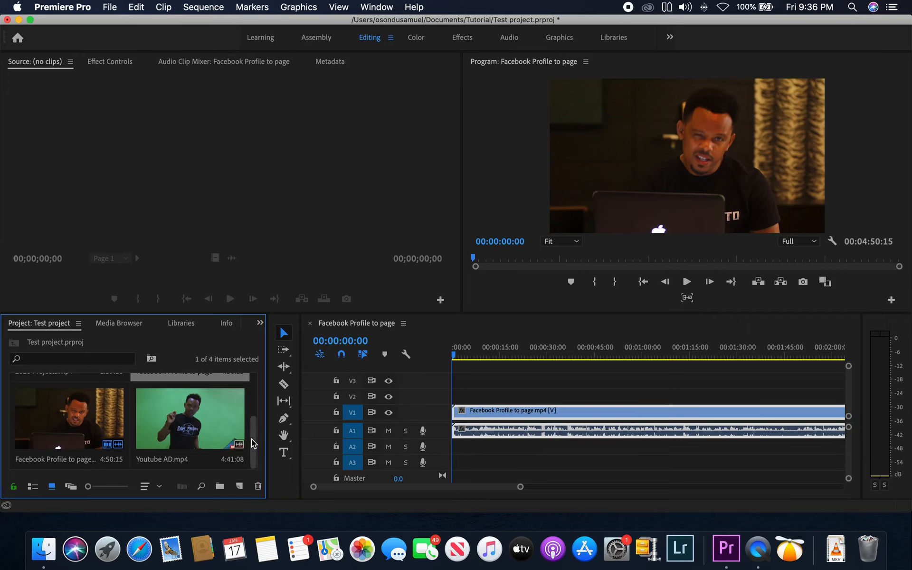
drag(253, 441, 249, 420)
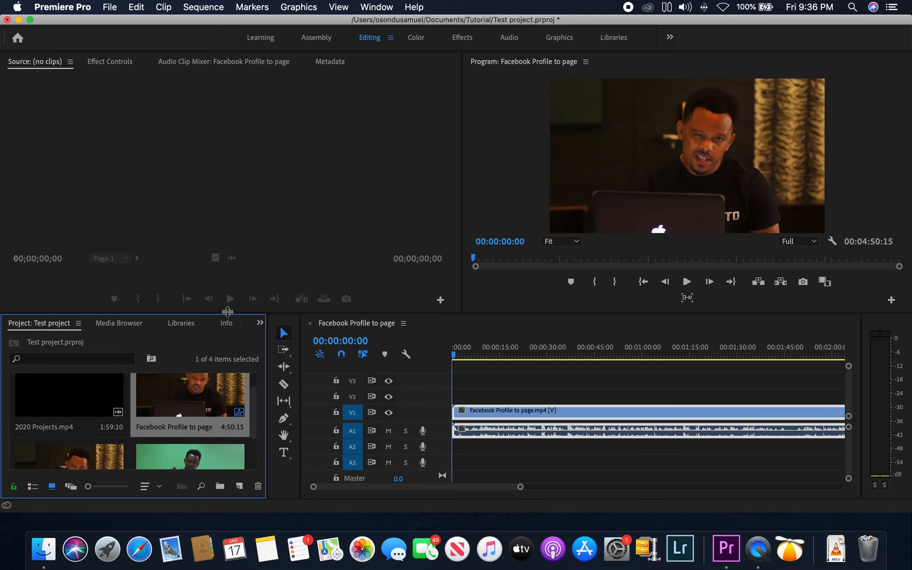
Adjust the height and width of the project media area so that three clips fit side by side
drag(228, 312, 227, 232)
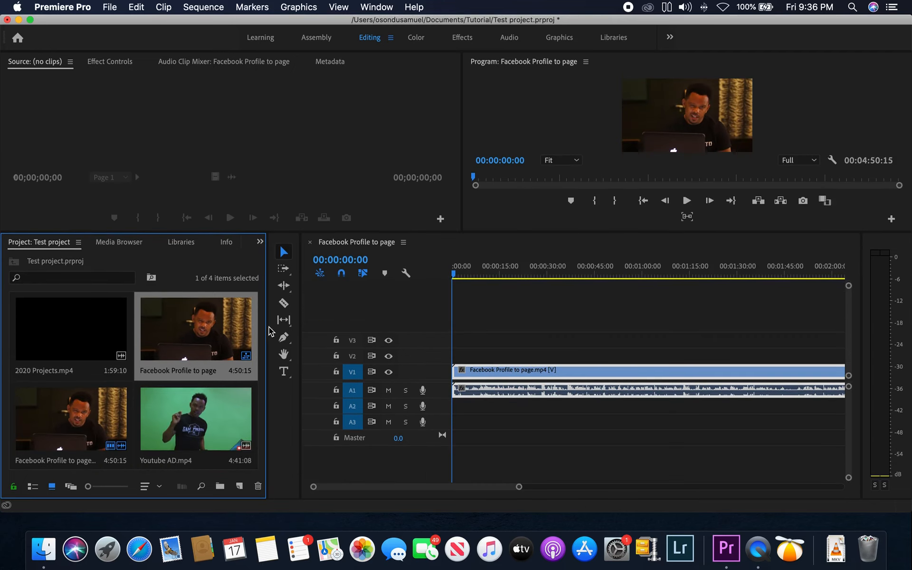
drag(268, 328, 329, 335)
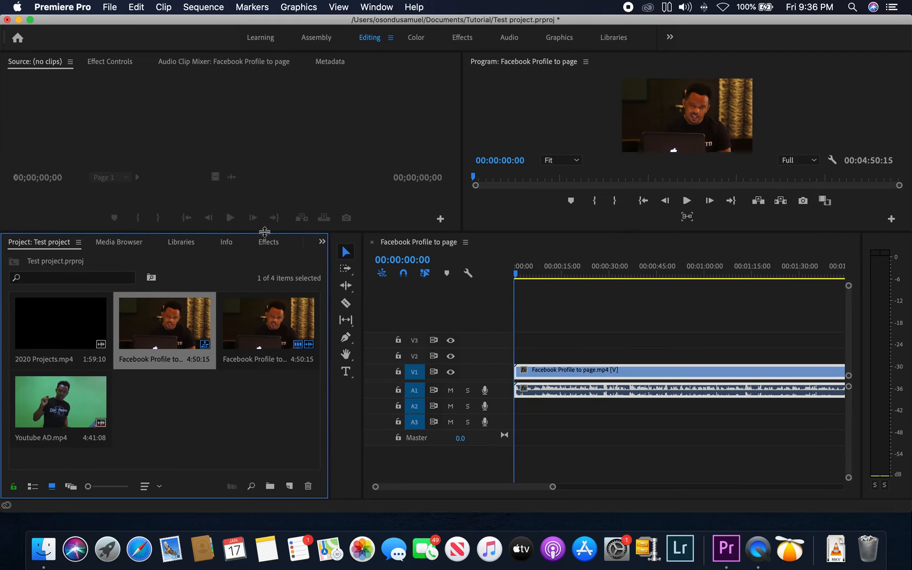
drag(265, 232, 264, 275)
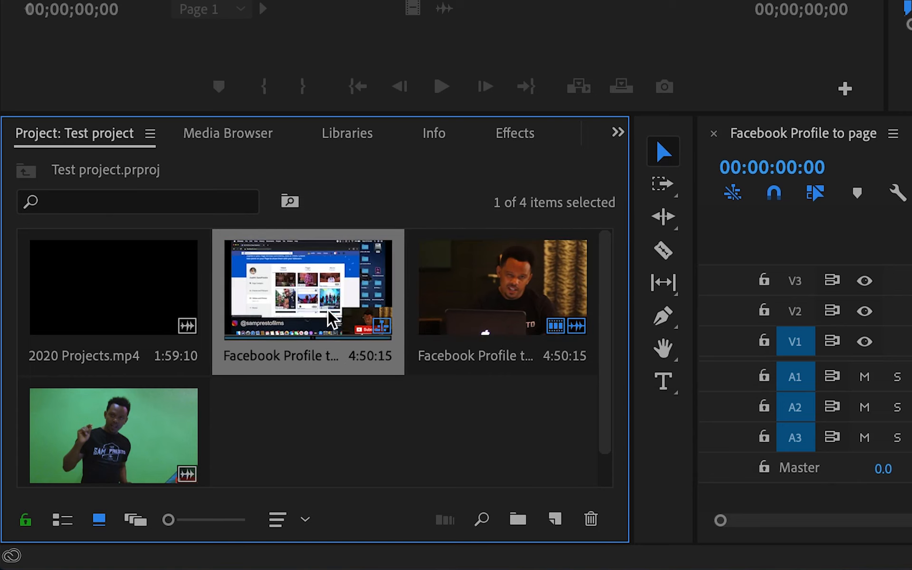
Rename the "Facebook Profile to page" sequence as "Test project" and close the source clip's properties window
click(321, 354)
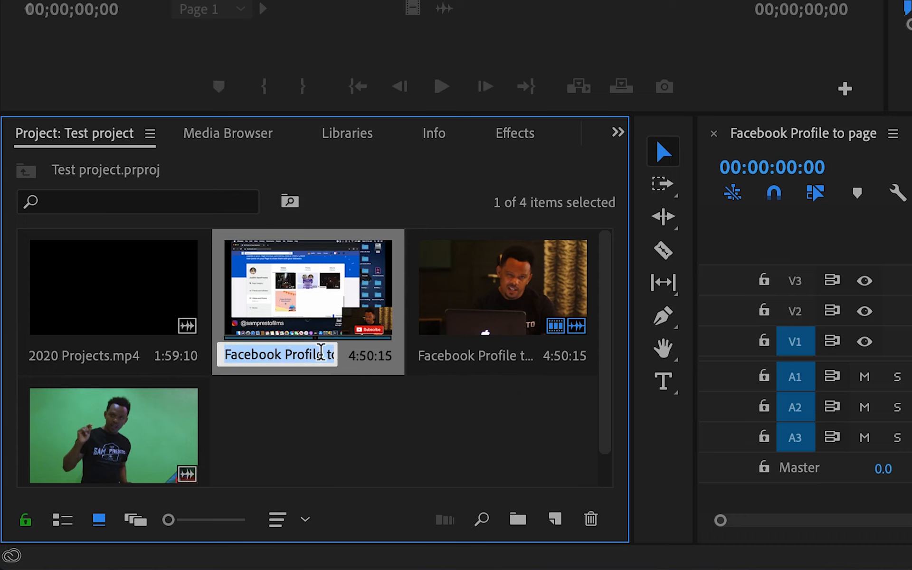
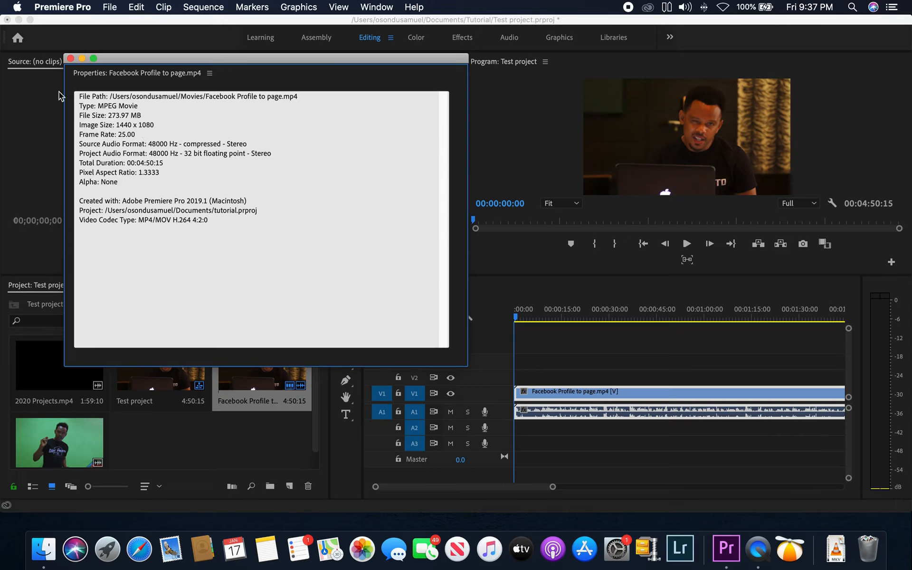
click(69, 58)
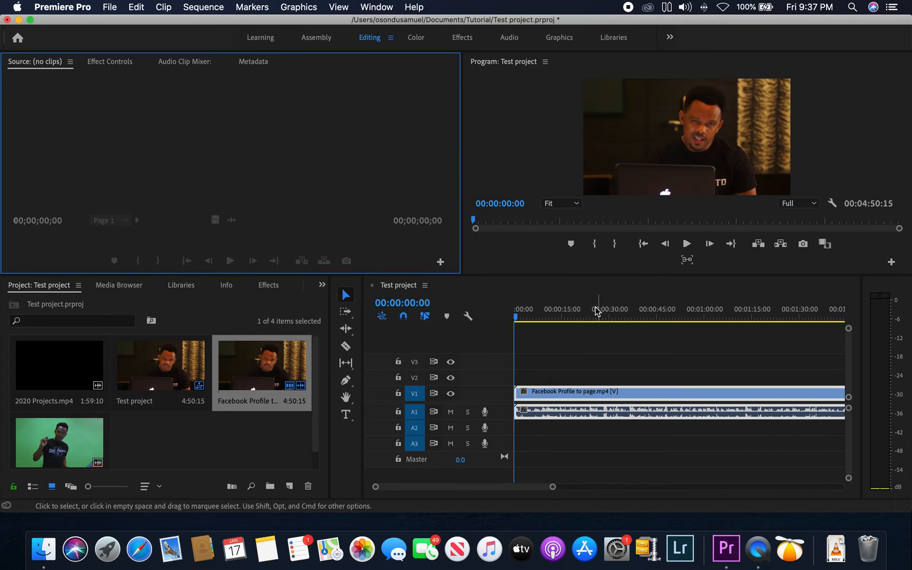
Move the timeline playhead to 00:00:08:00 and select the "2020 Projects.mp4" clip in the project
drag(527, 316, 540, 316)
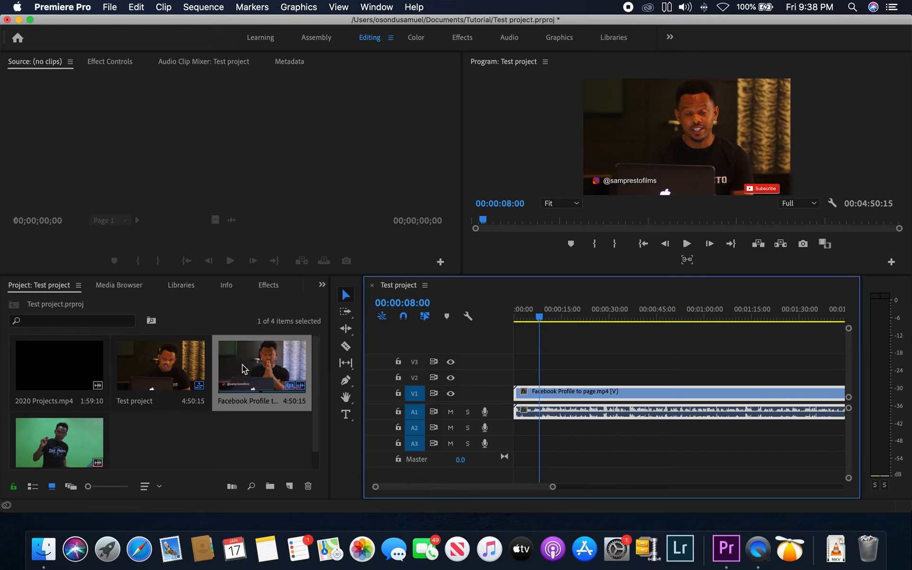
click(72, 442)
click(73, 361)
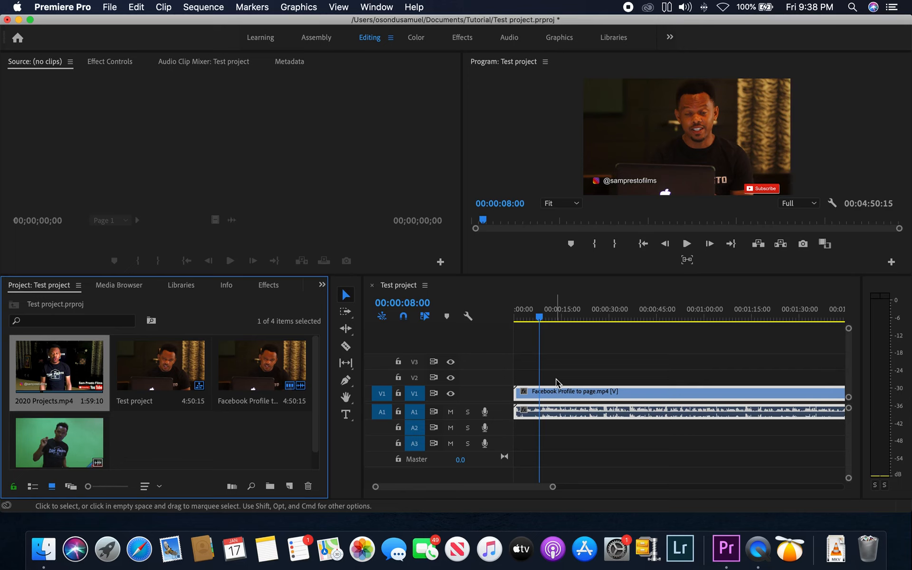
Scrub back and forth between about 10 and 33 seconds of the "Test project" sequence, ending at 00:00:21:10
click(557, 317)
drag(569, 320, 581, 317)
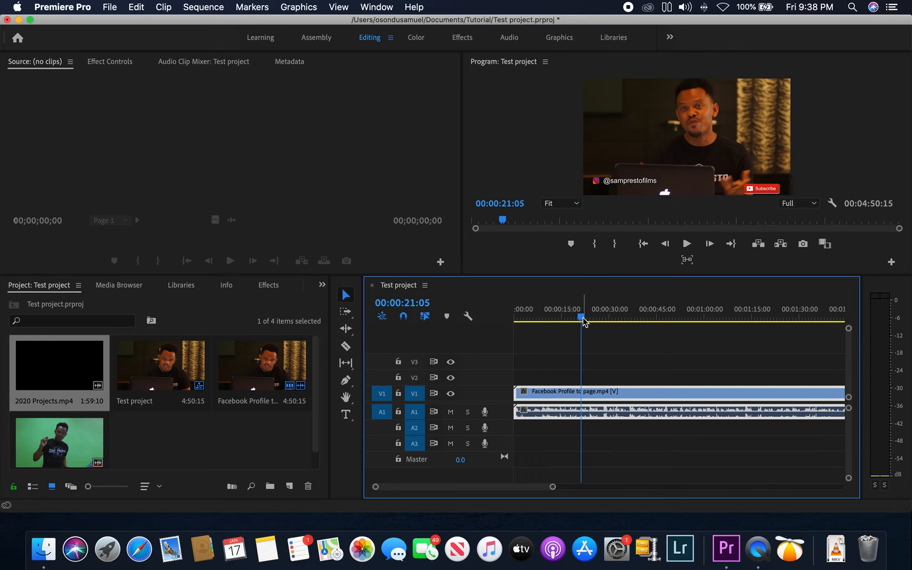
mouse_move(582, 317)
mouse_down()
mouse_move(604, 318)
mouse_move(583, 322)
mouse_up()
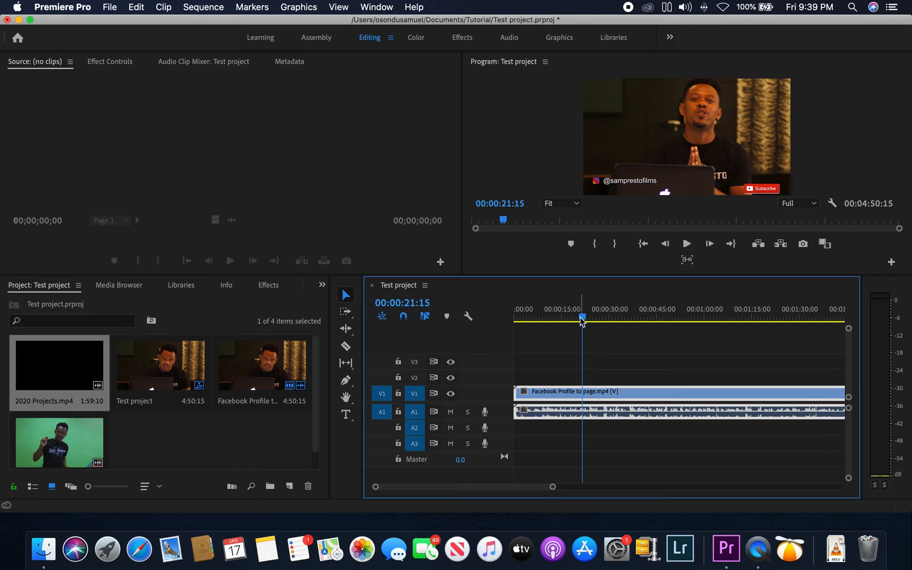
drag(584, 321, 588, 321)
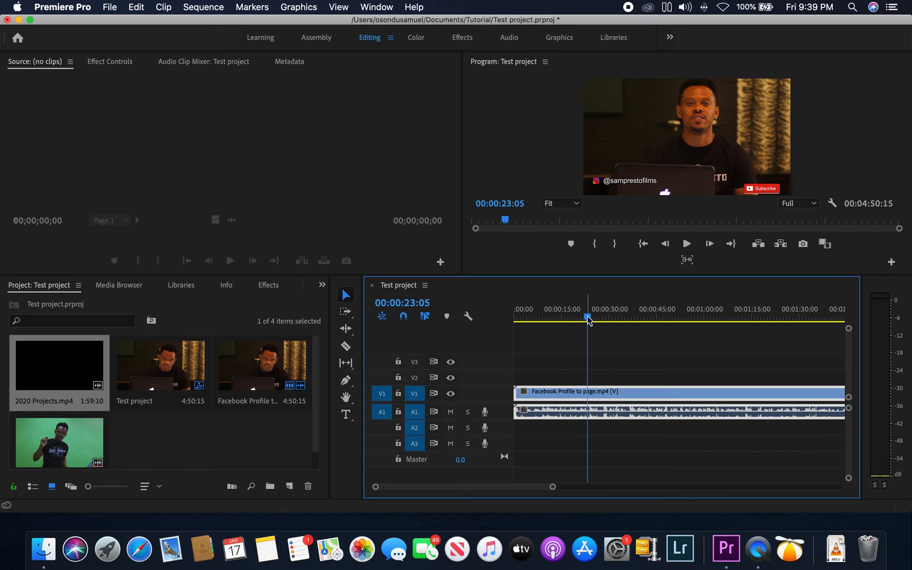
drag(587, 315, 619, 315)
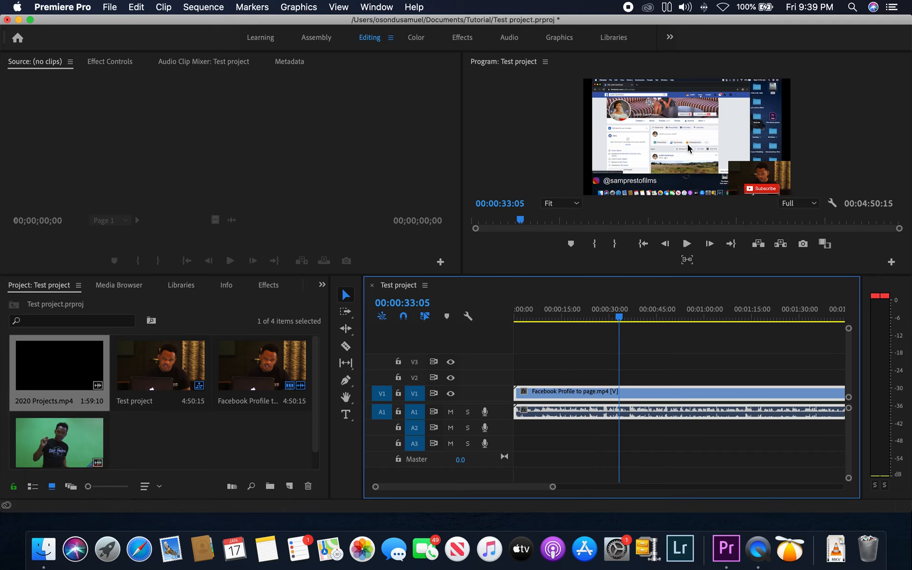
drag(619, 317, 587, 318)
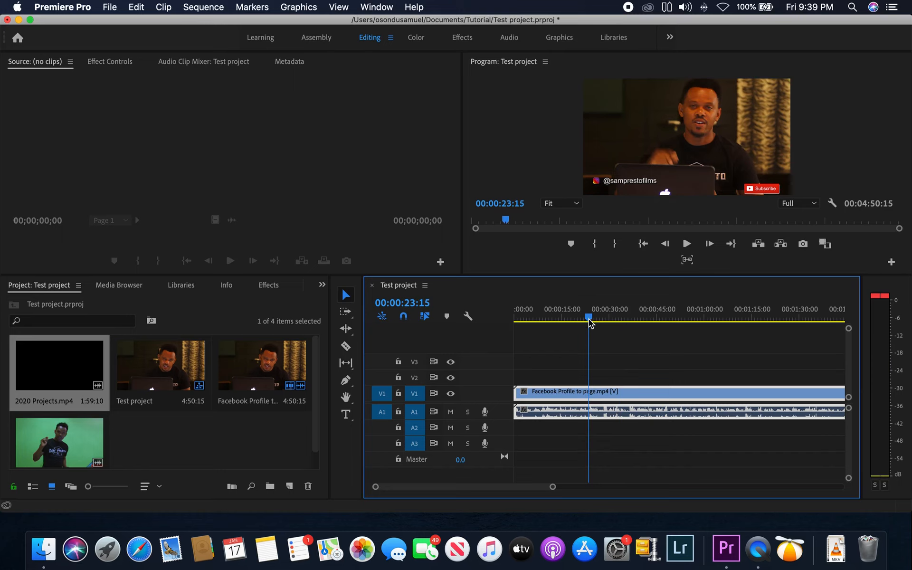
drag(589, 320, 572, 319)
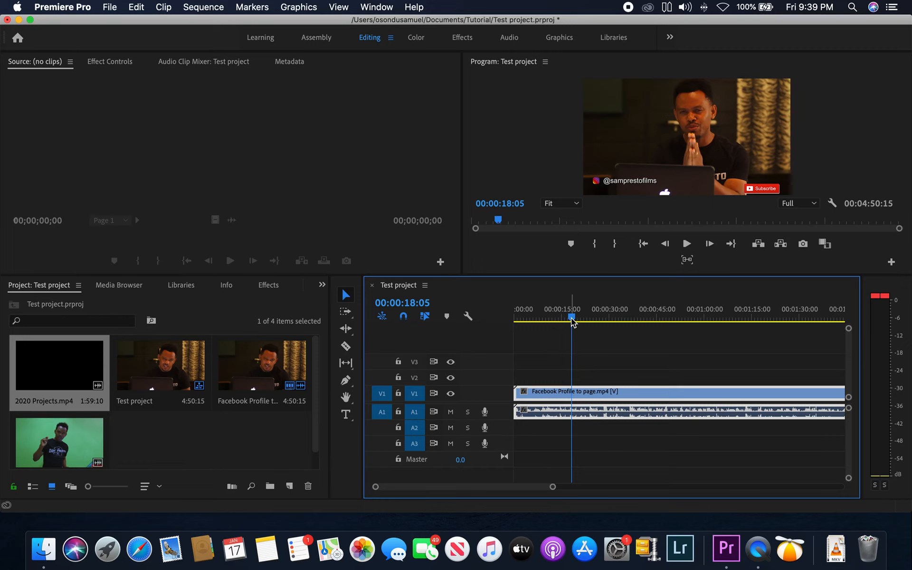
drag(572, 317, 546, 318)
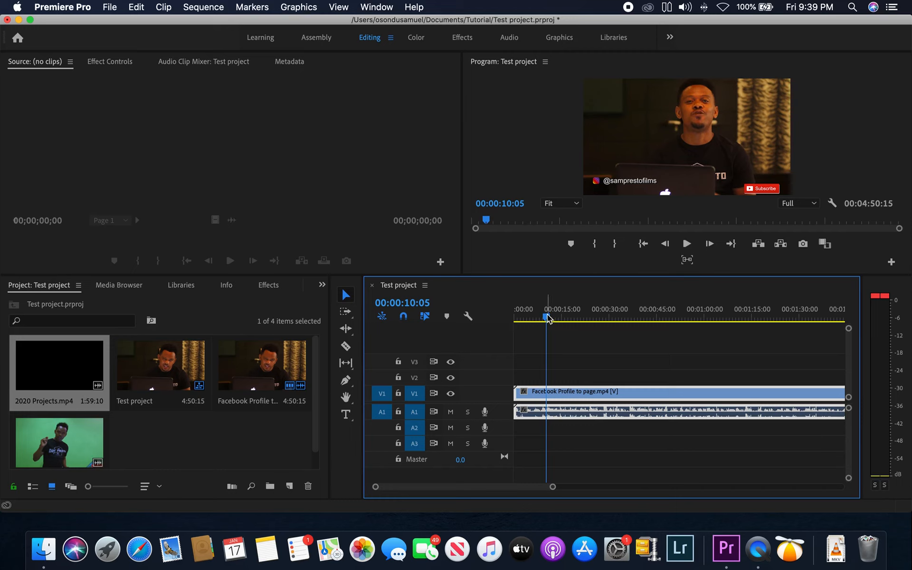
drag(547, 318, 583, 317)
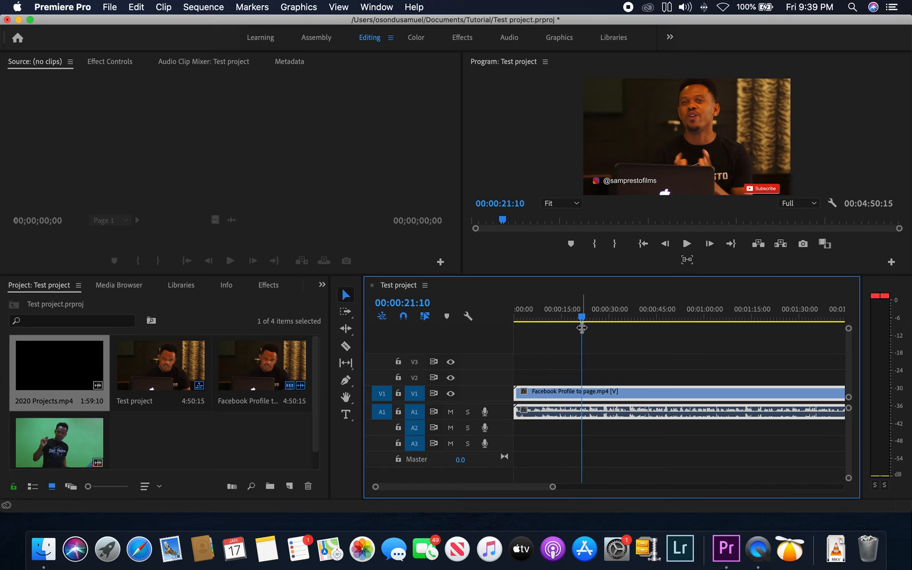
Play the sequence from its start and scrub between 0 and 30 seconds, ending at 00:00:11:10
drag(582, 328, 564, 336)
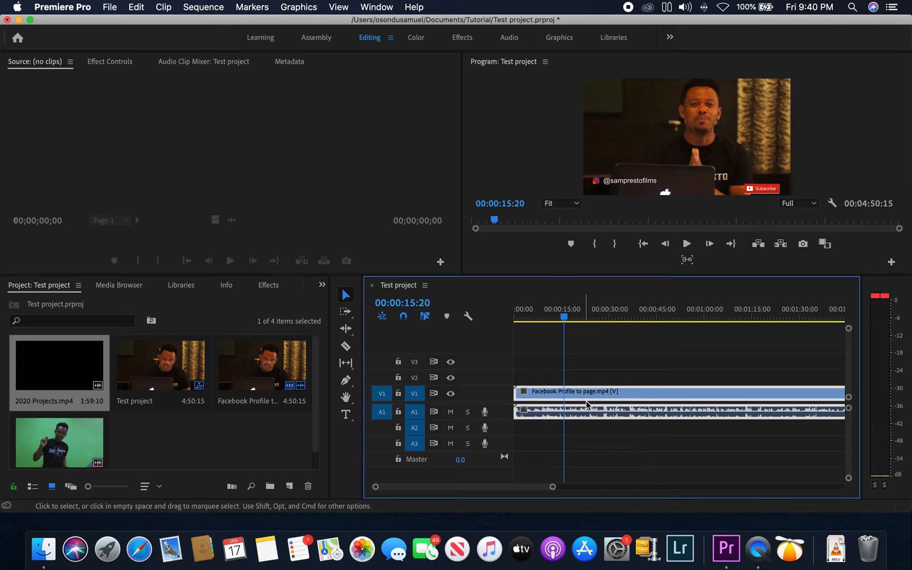
drag(567, 319, 549, 319)
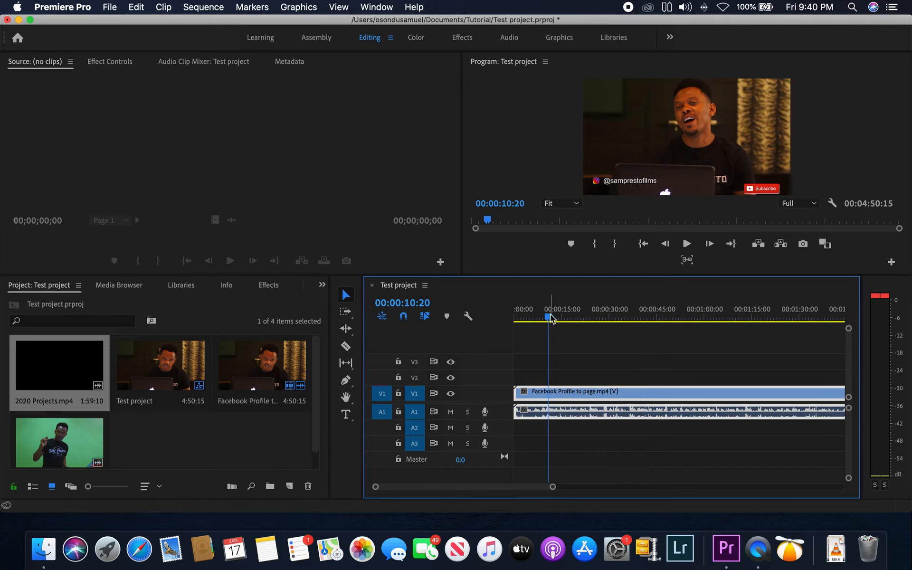
drag(550, 318, 504, 330)
key(space)
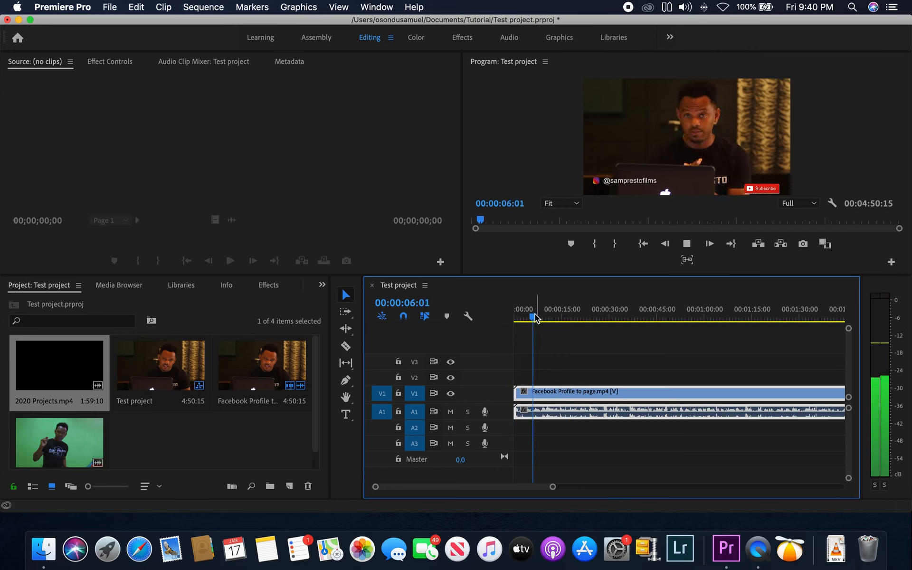
click(548, 319)
drag(547, 320, 608, 328)
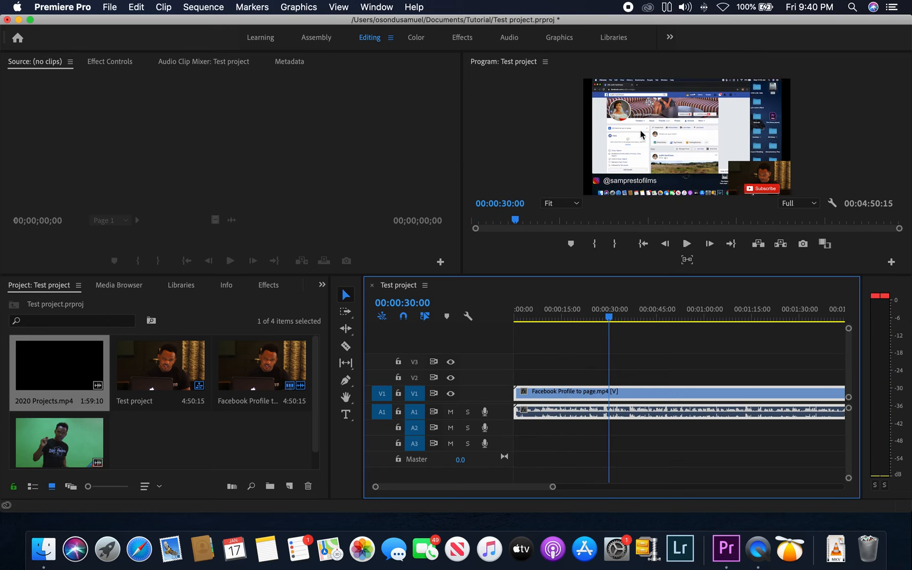
drag(606, 315, 549, 322)
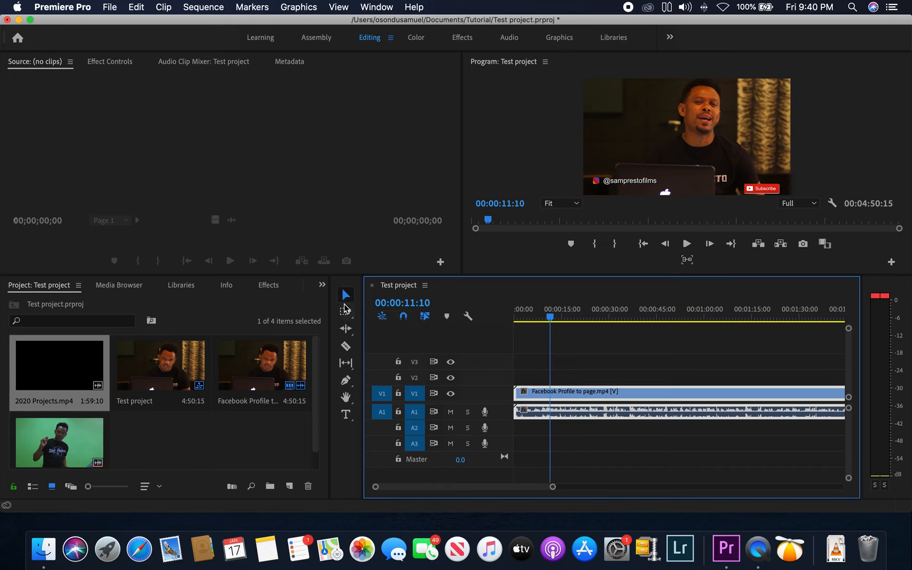
Return the playhead to 00:00:00:00 and trim the start of the timeline clip to about 00:00:09:20 with the Selection tool
click(346, 347)
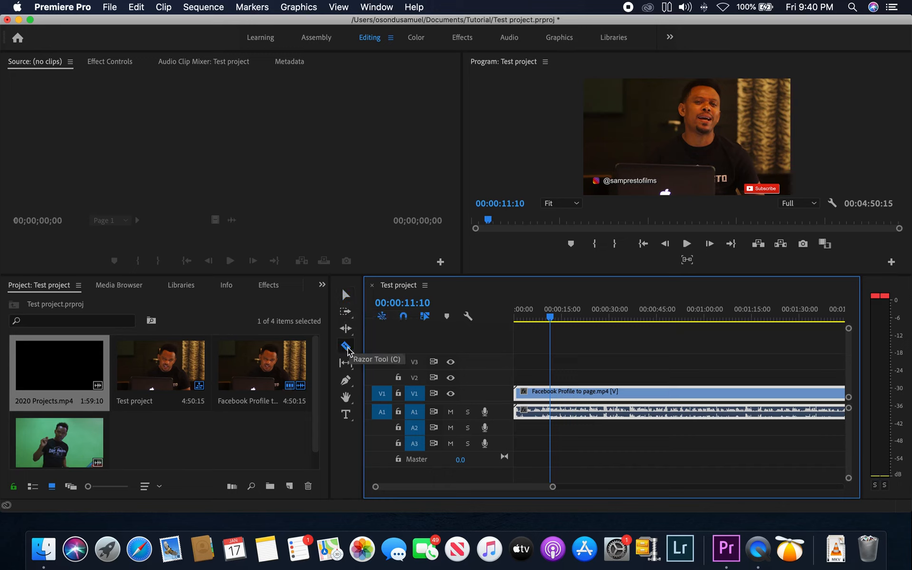
click(346, 295)
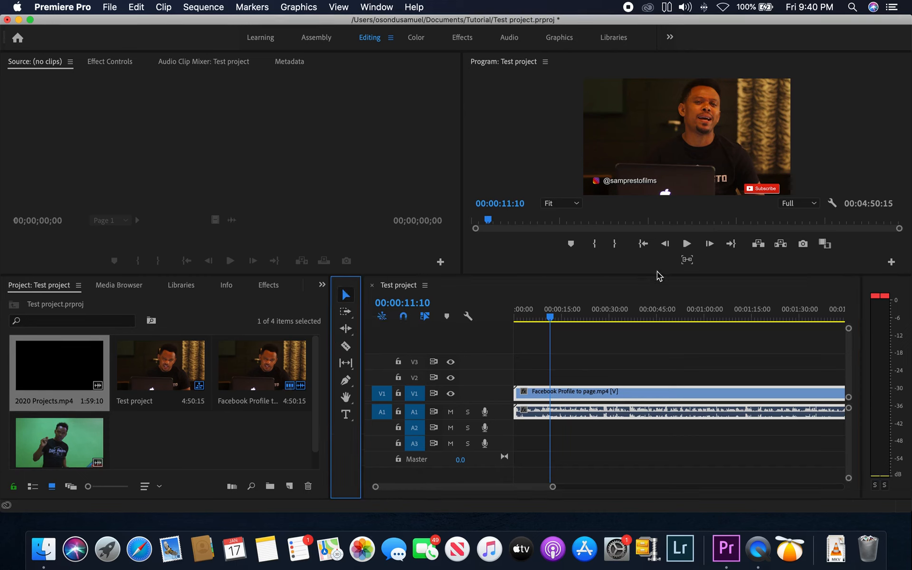
drag(551, 314, 505, 325)
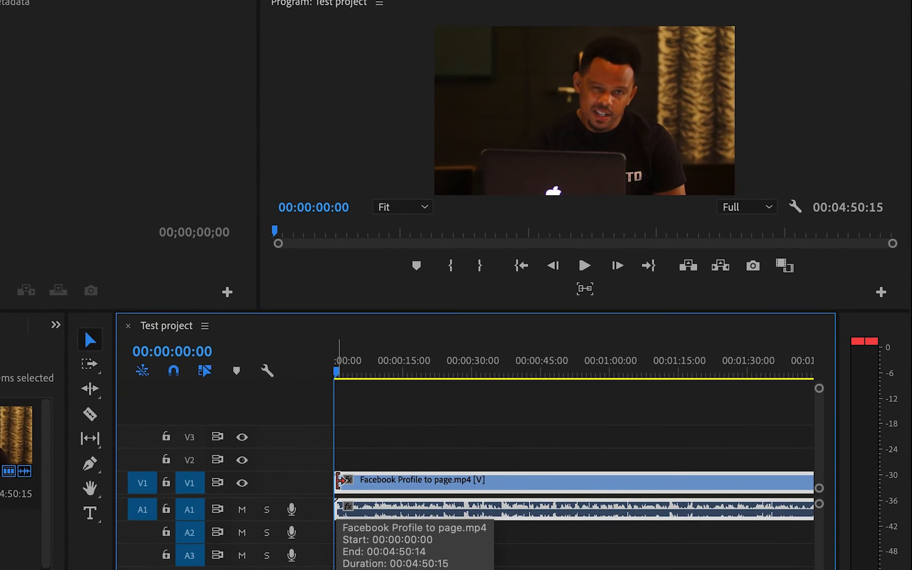
click(340, 480)
drag(340, 481, 384, 480)
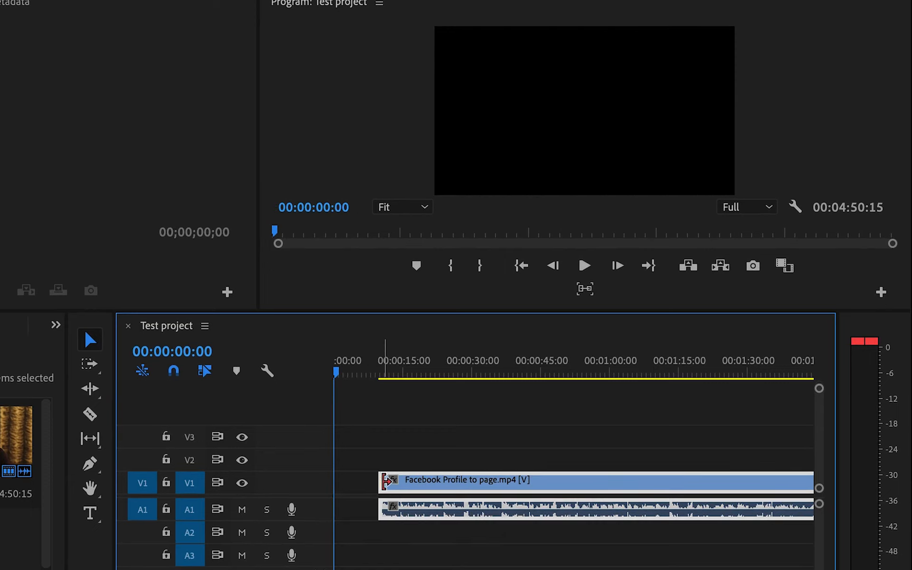
Move the playhead to 00:00:14:15 and zoom the timeline in and out, finishing with the whole clip in view
drag(339, 373, 401, 407)
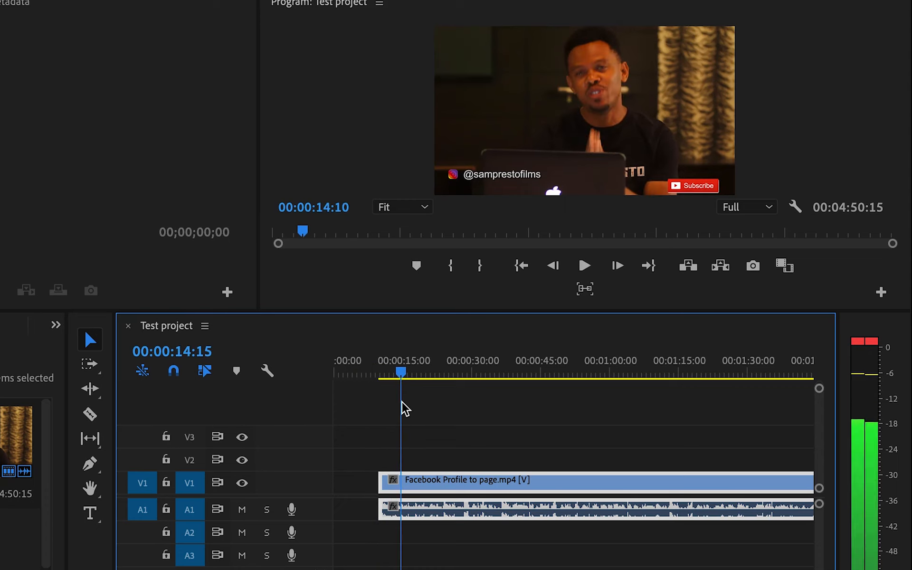
key(minus)
key(minus)
key(minus)
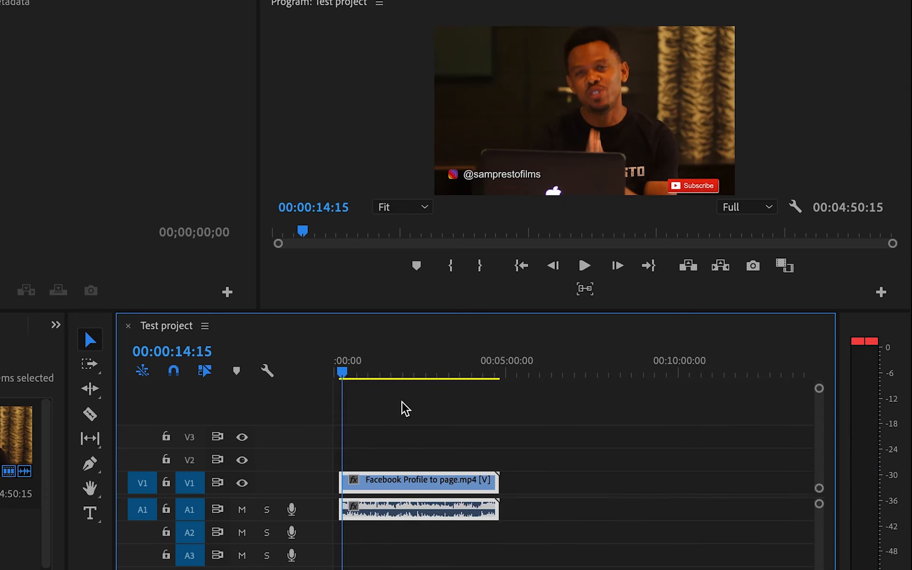
key(minus)
key(equal)
key(equal)
key(equal)
key(equal)
key(equal)
key(equal)
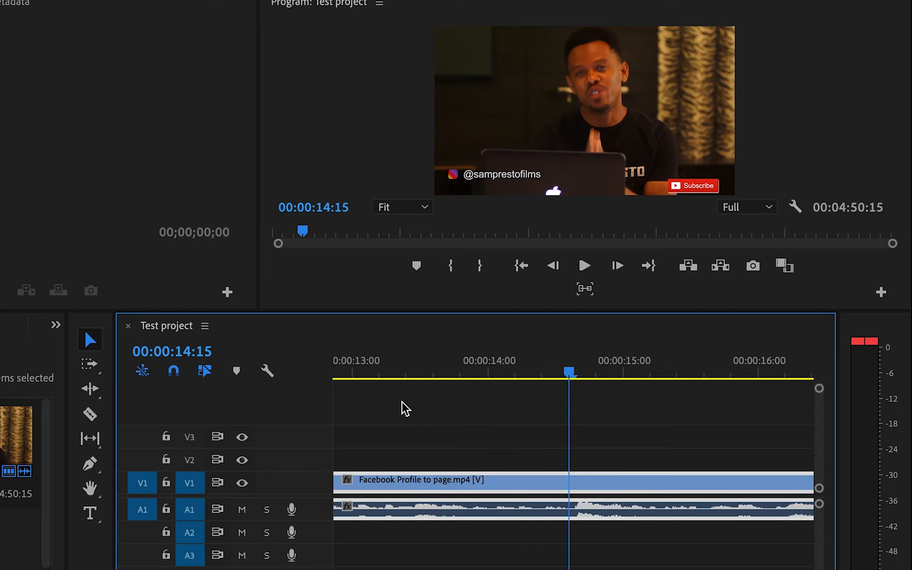
key(minus)
key(minus)
key(minus)
key(minus)
key(minus)
key(minus)
key(minus)
key(minus)
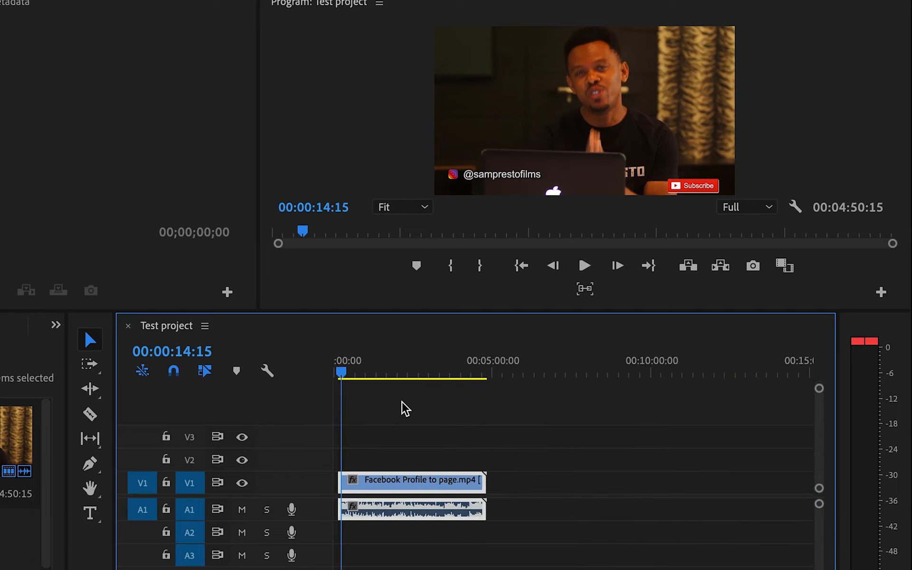
key(equal)
key(equal)
key(equal)
key(equal)
key(equal)
key(equal)
key(equal)
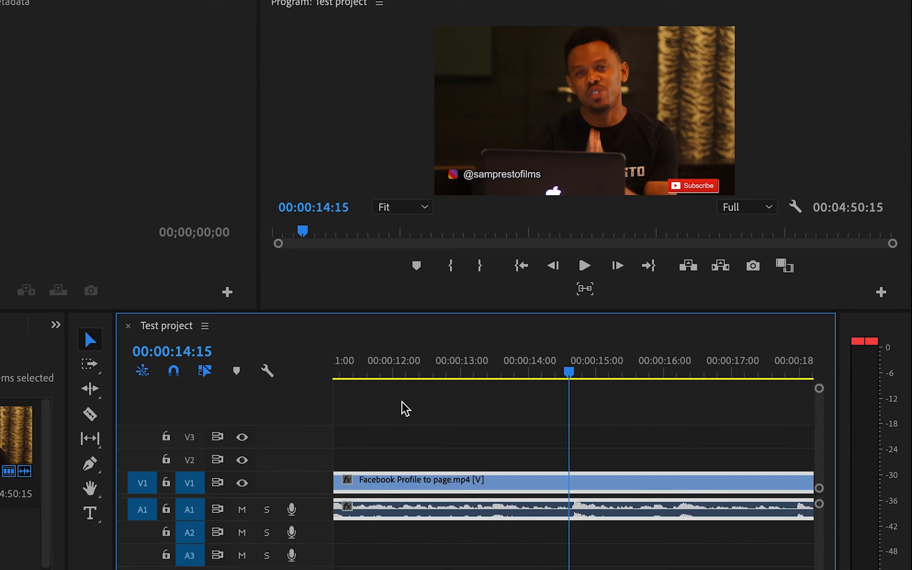
key(minus)
key(minus)
key(minus)
key(minus)
key(minus)
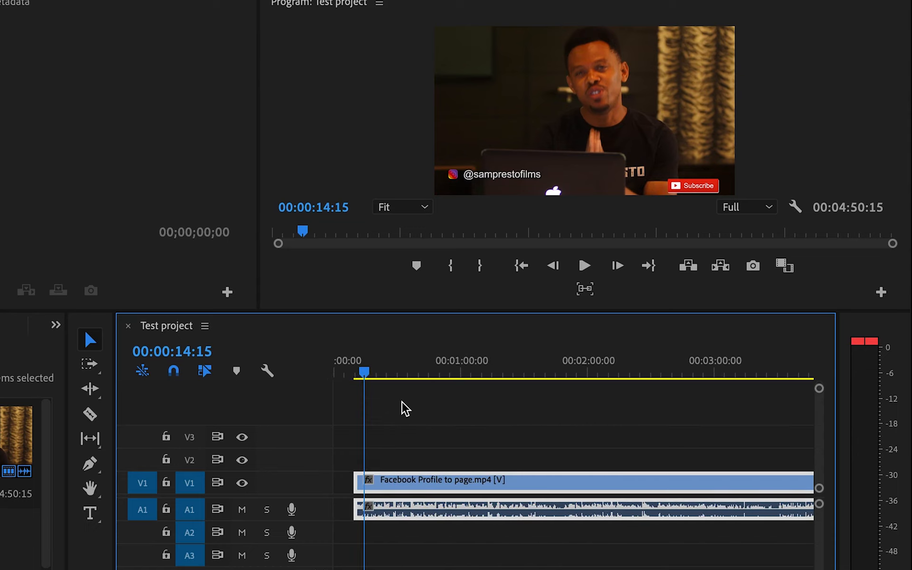
key(minus)
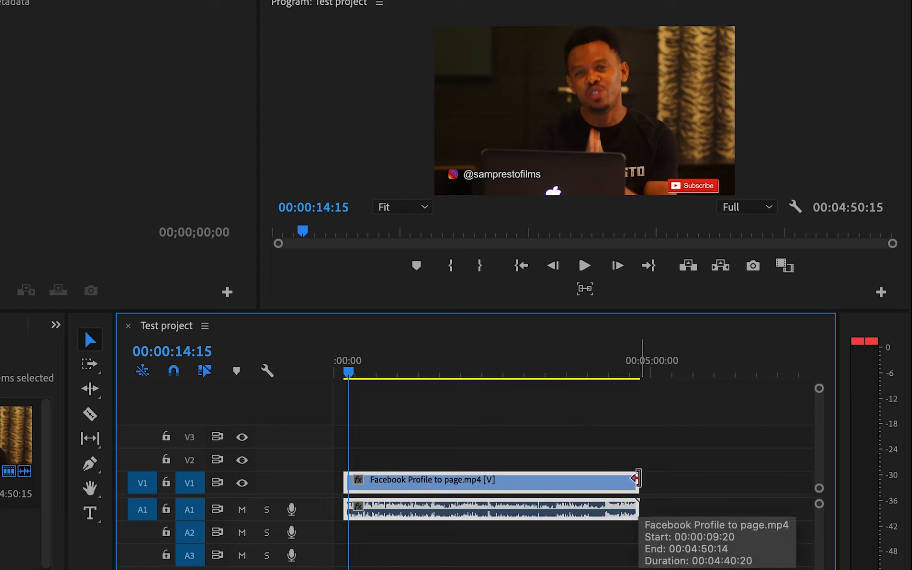
Trim the end of the "Facebook Profile to page.mp4" clip back to about 00:00:27:15
click(636, 478)
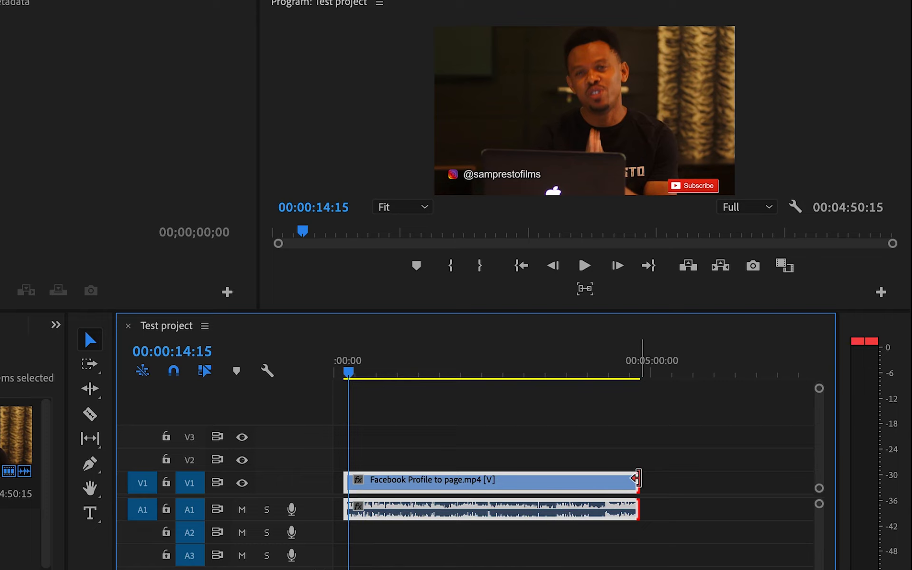
drag(636, 479, 358, 512)
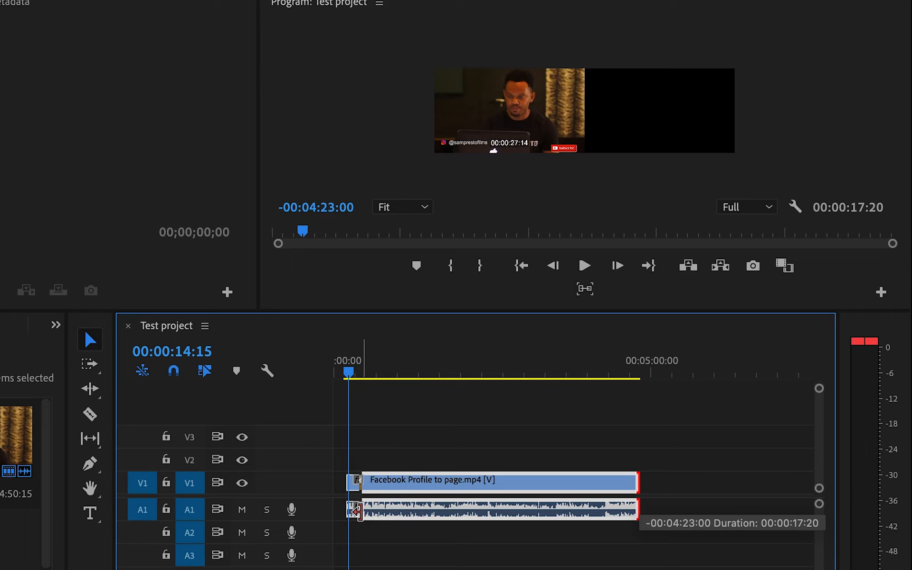
drag(356, 512, 353, 511)
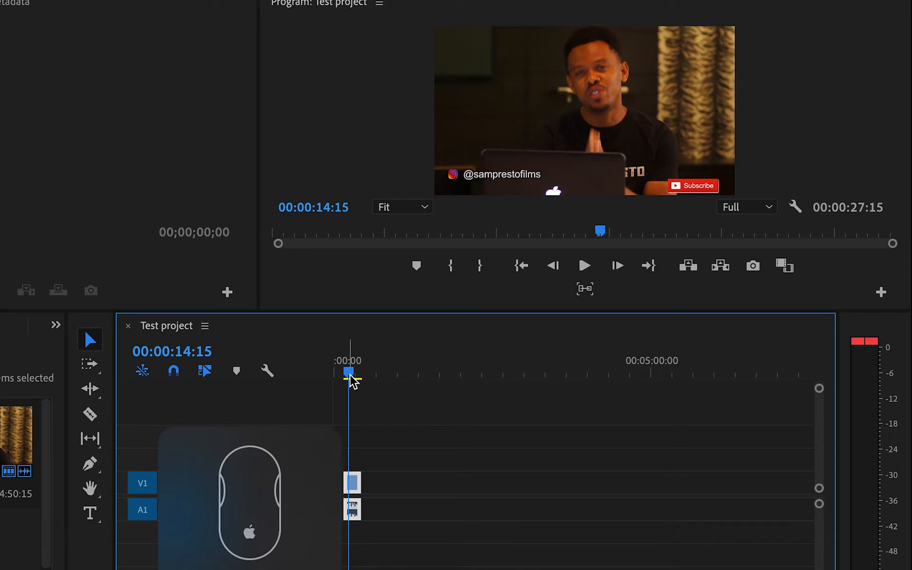
scroll(352, 379, up, 10)
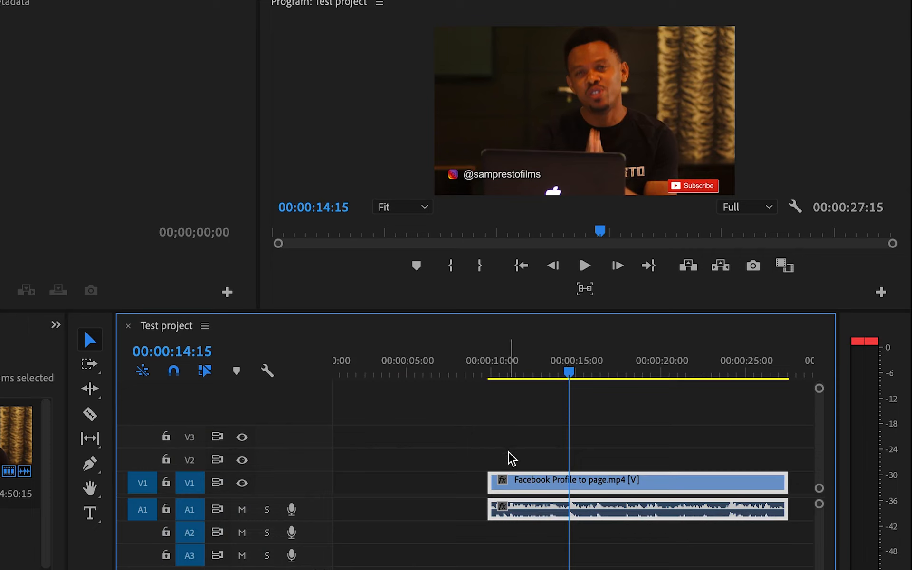
scroll(509, 458, down, 8)
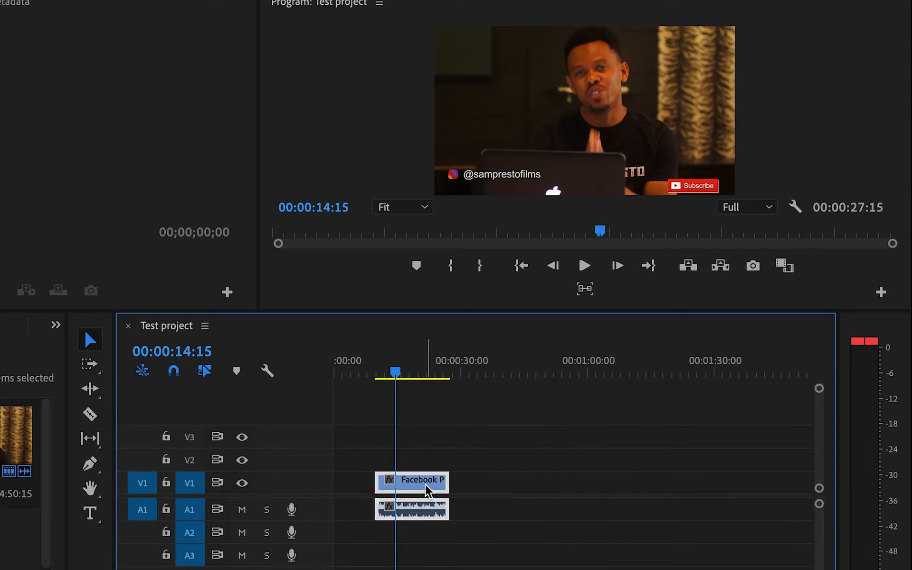
Delete the empty gap before the trimmed clip on V1, then scrub the clip and return the playhead to 00:00:00:00
drag(396, 374, 315, 396)
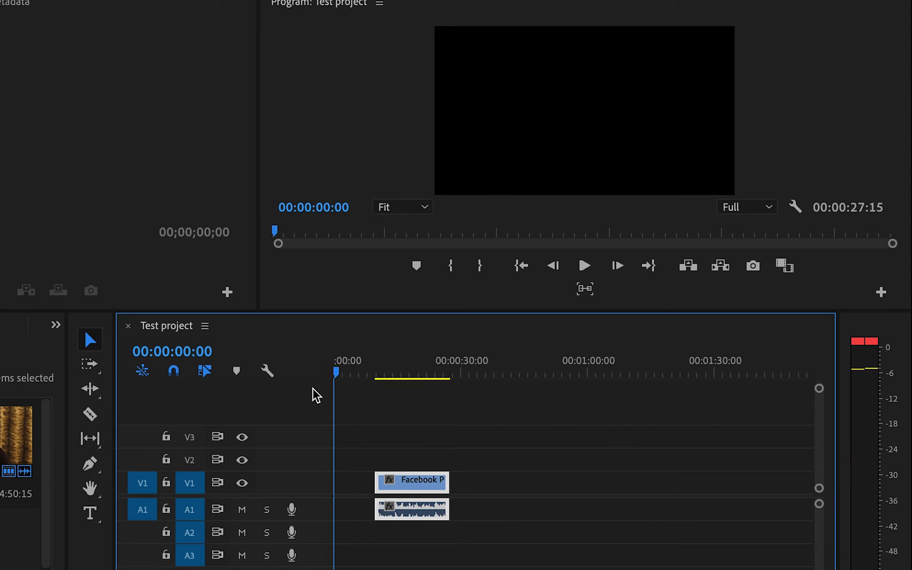
click(353, 485)
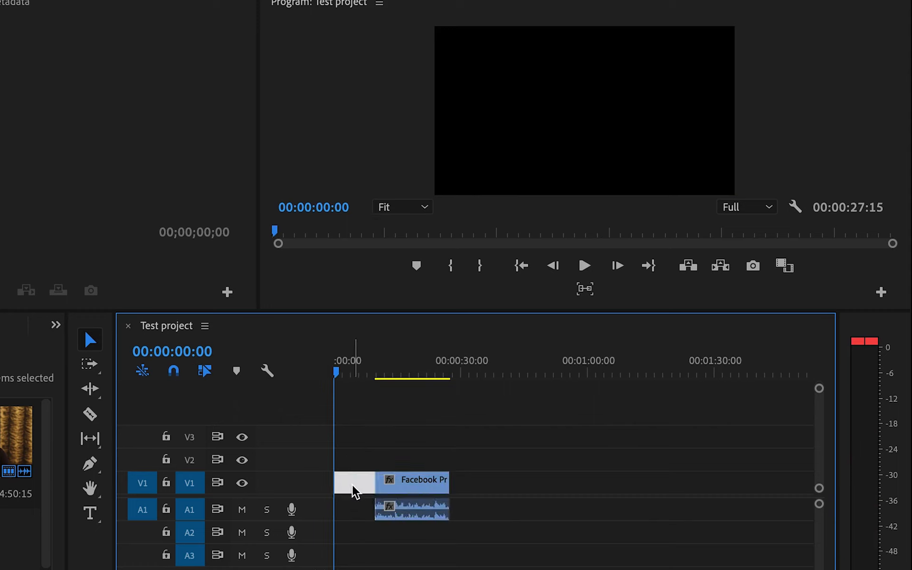
key(Delete)
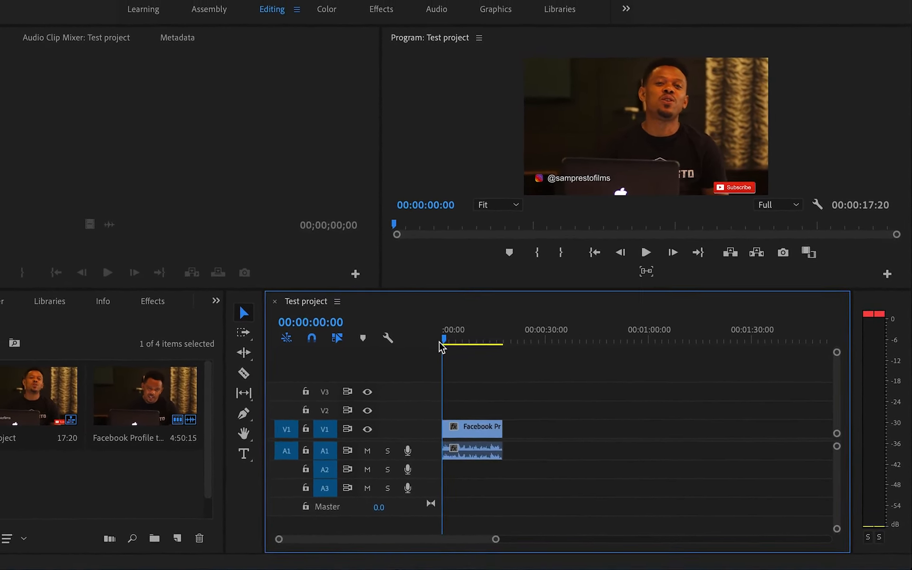
drag(439, 341, 482, 345)
drag(540, 331, 435, 340)
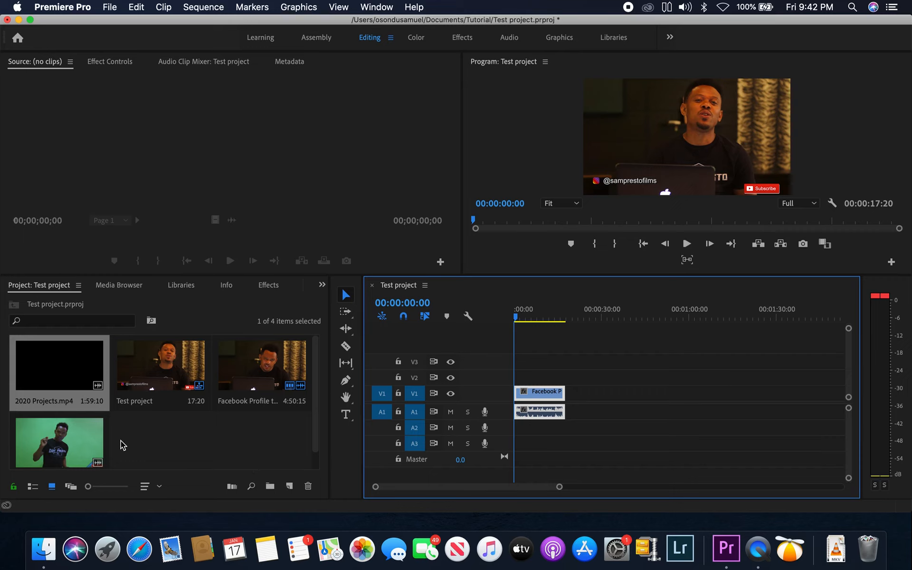
Create a bin named "Sequence" in the project and move the "Test project" sequence into it
click(272, 486)
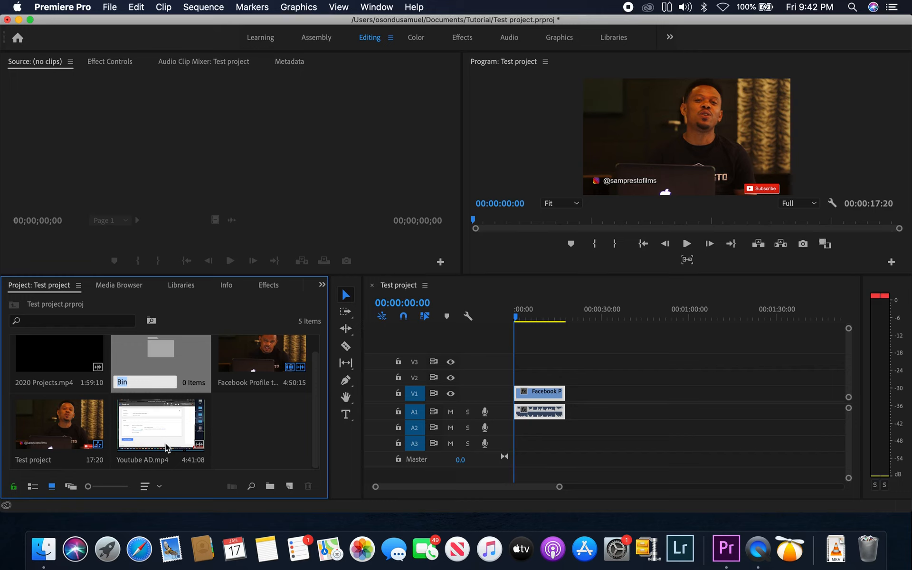
text(Sequence)
click(244, 452)
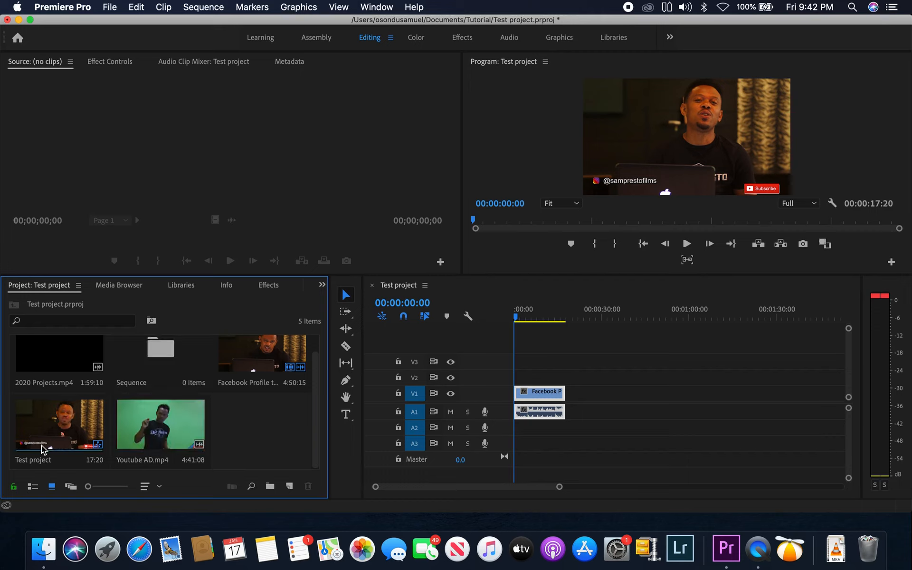
drag(42, 449, 158, 368)
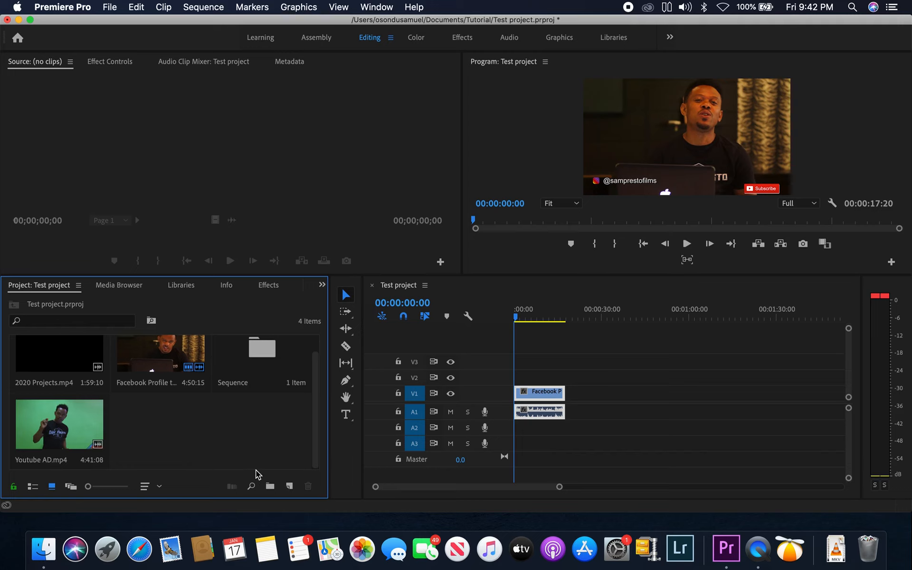
Create a second project bin named "imported clips"
click(269, 486)
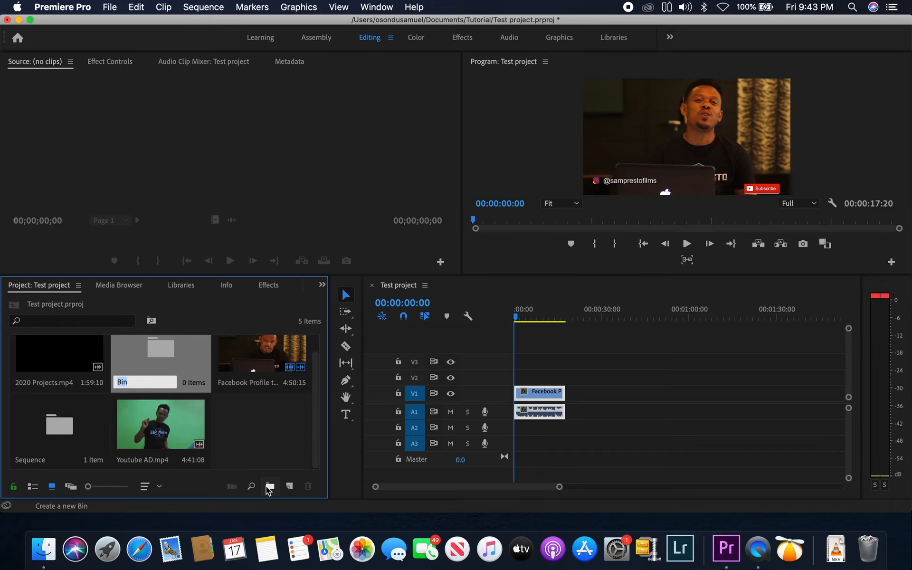
text(imported clips)
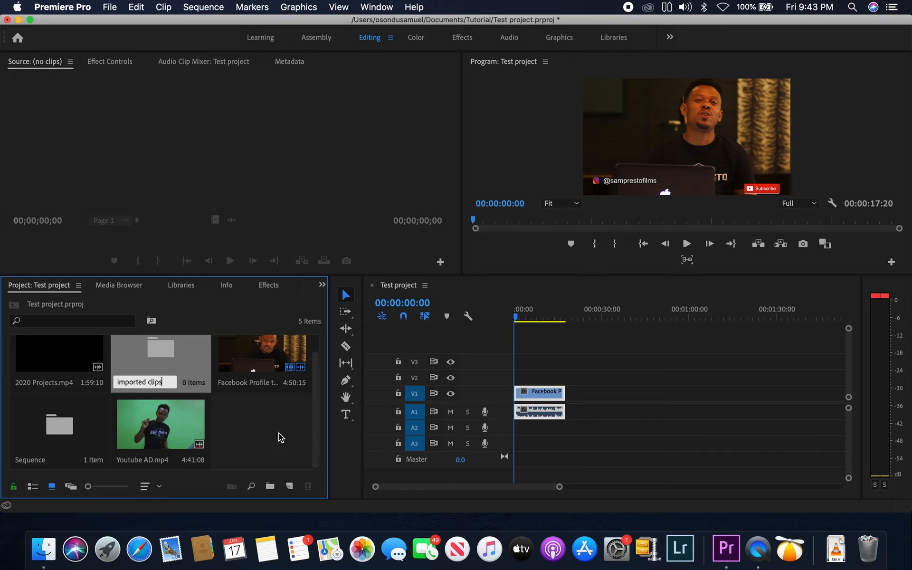
click(274, 453)
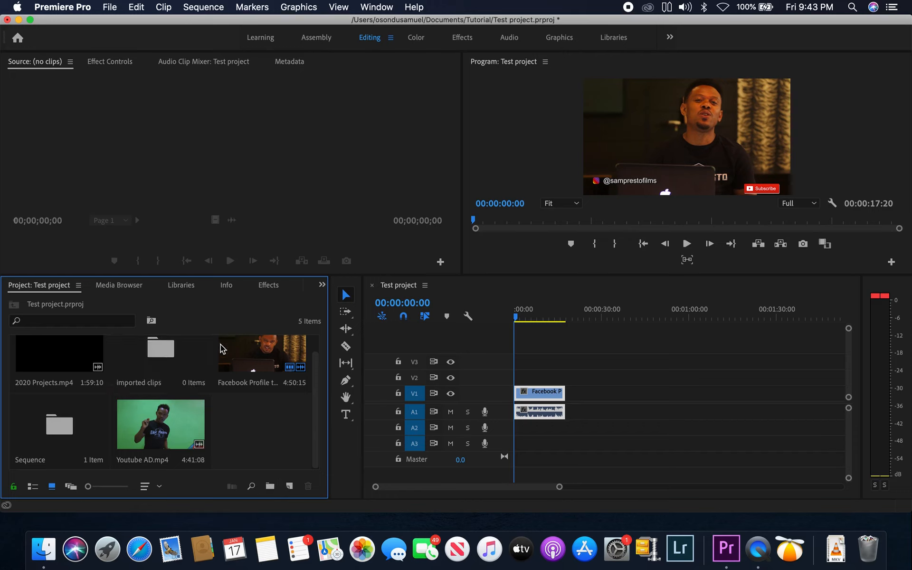
Move "Facebook Profile to page.mp4", "2020 Projects.mp4" and "Youtube AD.mp4" into the "imported clips" bin
click(268, 360)
drag(269, 360, 169, 364)
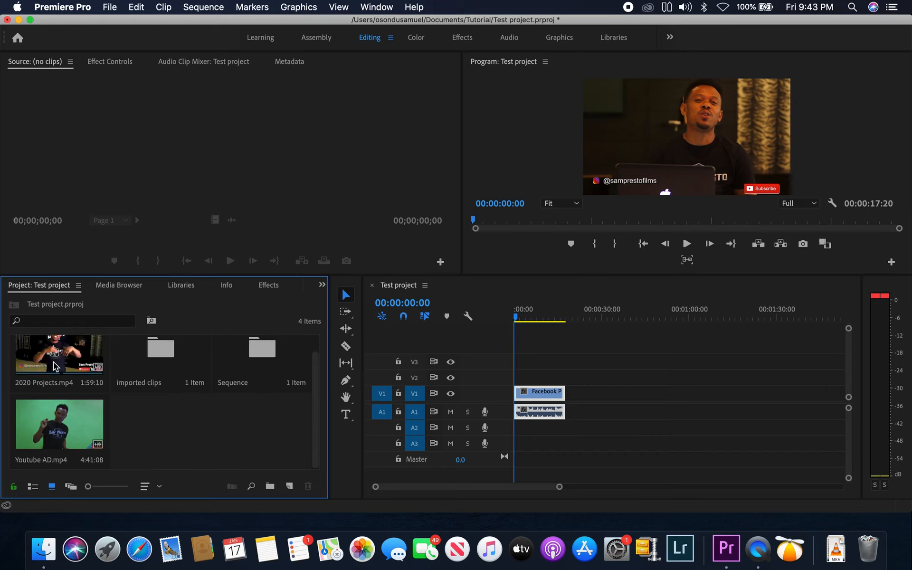
drag(65, 371, 149, 390)
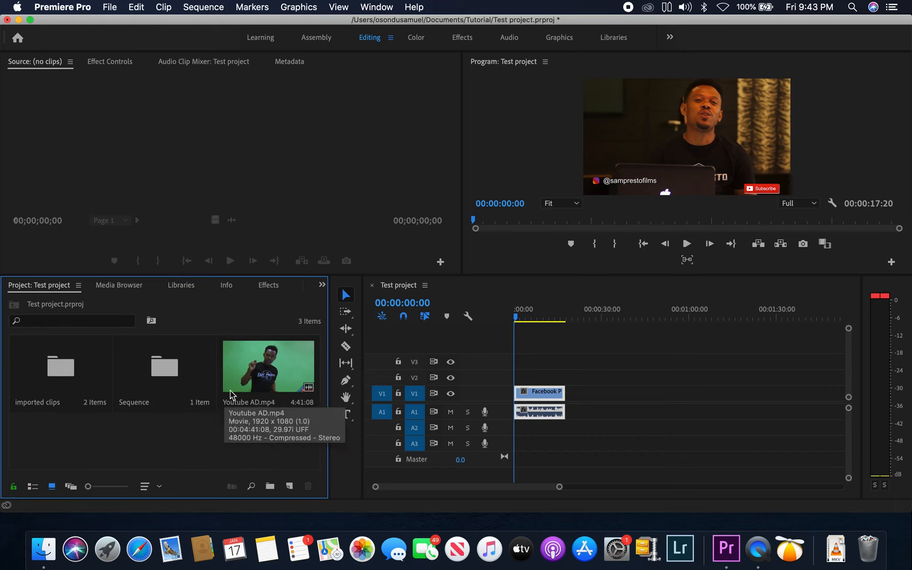
drag(255, 372, 106, 358)
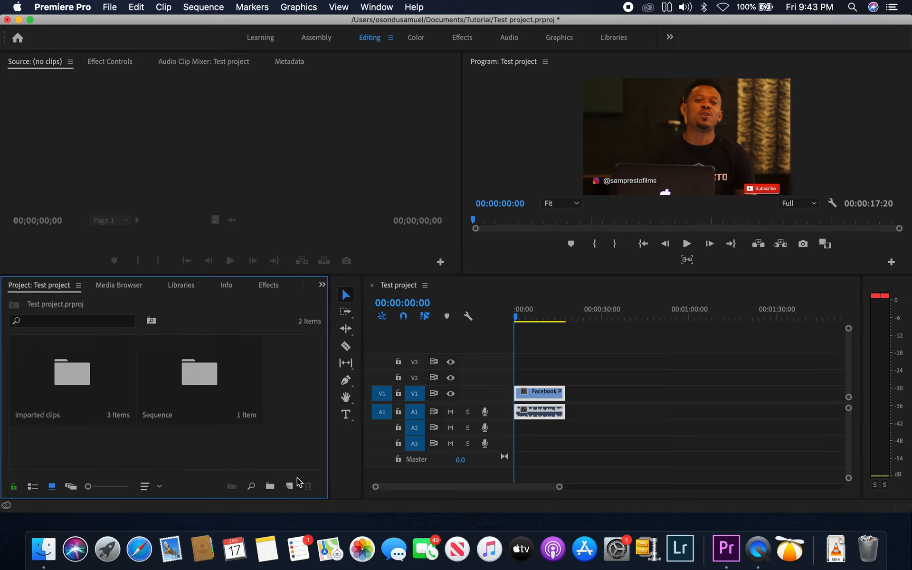
Create a third project bin named "Sounds"
click(270, 487)
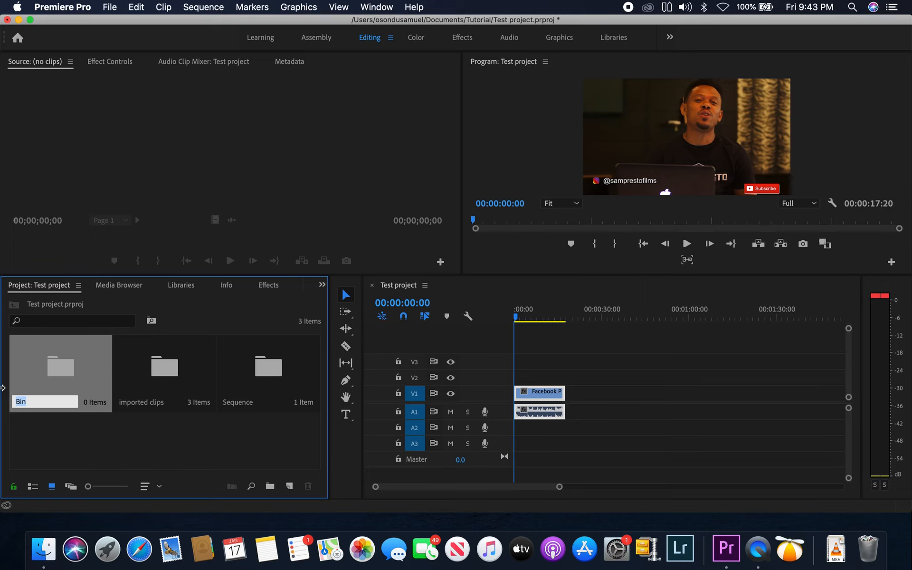
text(Sounds)
click(72, 437)
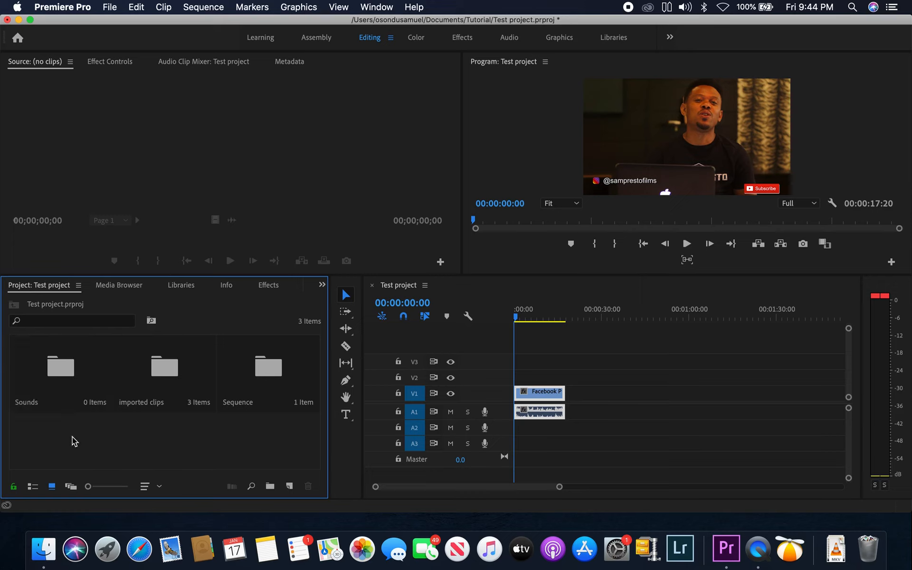
click(51, 381)
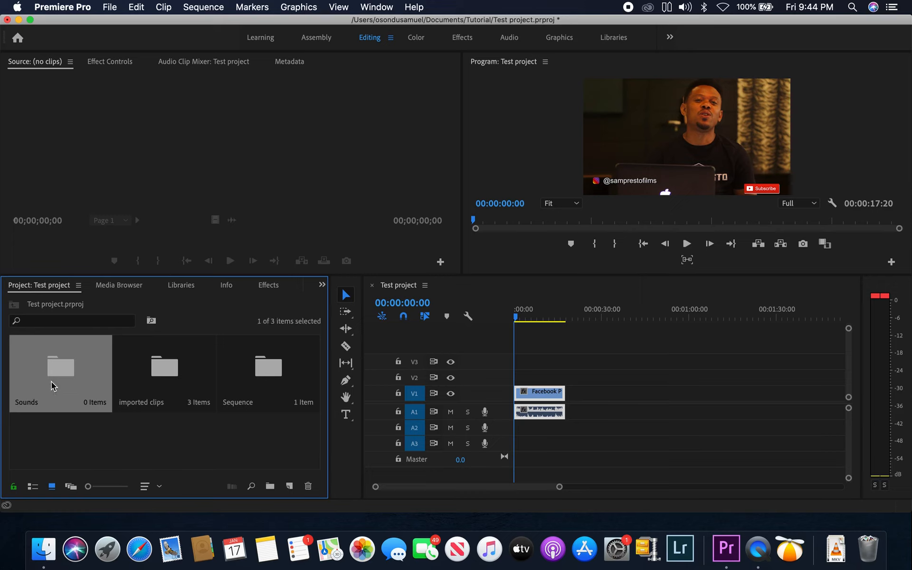
Import the "Sen Ti Ti" audio track from the Mac's Music folder into the project and move it into the "Sounds" bin
click(45, 551)
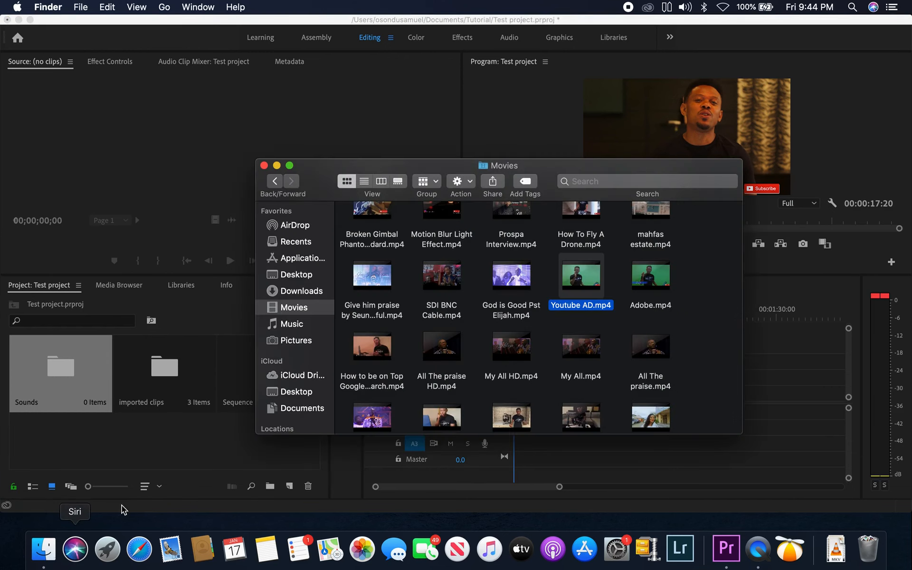
click(298, 327)
mouse_move(451, 331)
drag(453, 331, 192, 444)
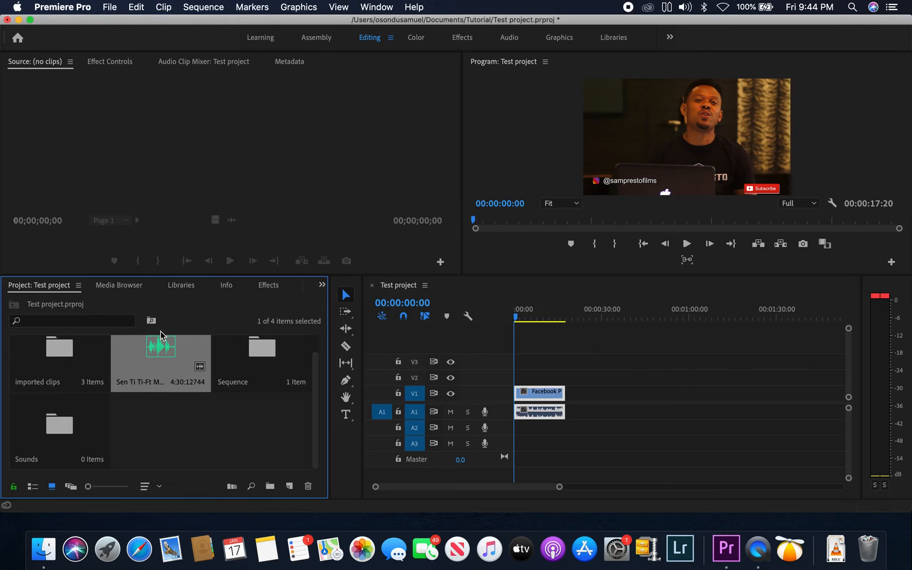
drag(139, 376, 65, 440)
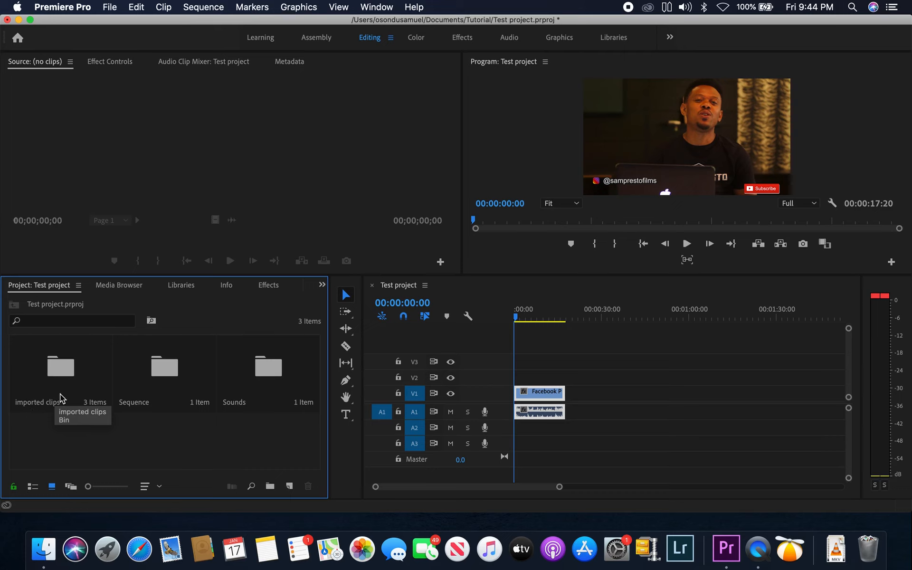
Open the "imported clips" bin in its own view to access the three video clips
double_click(61, 365)
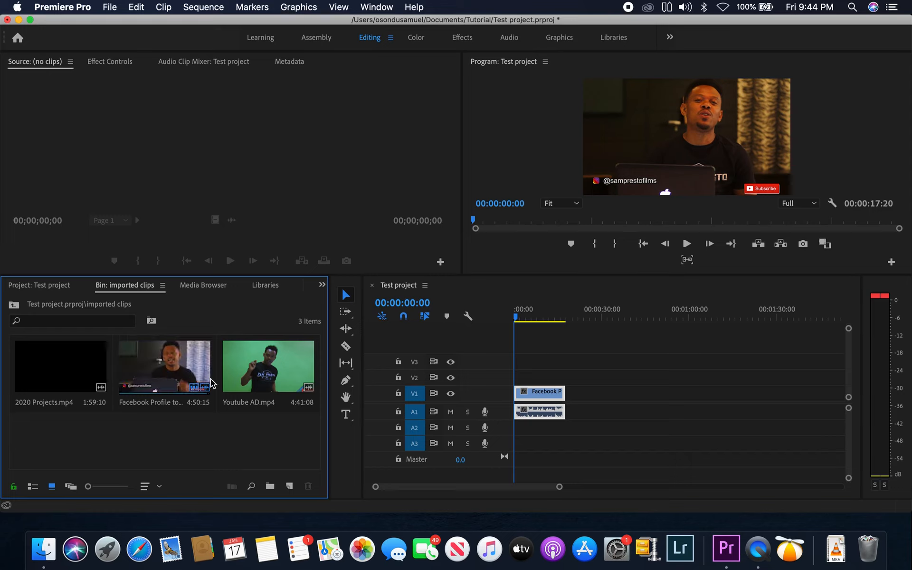
click(42, 290)
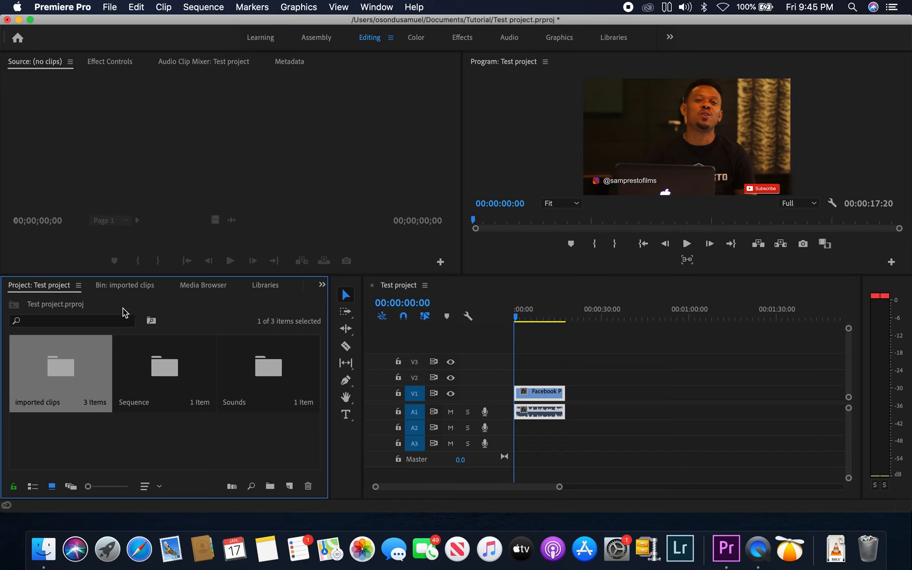
click(121, 286)
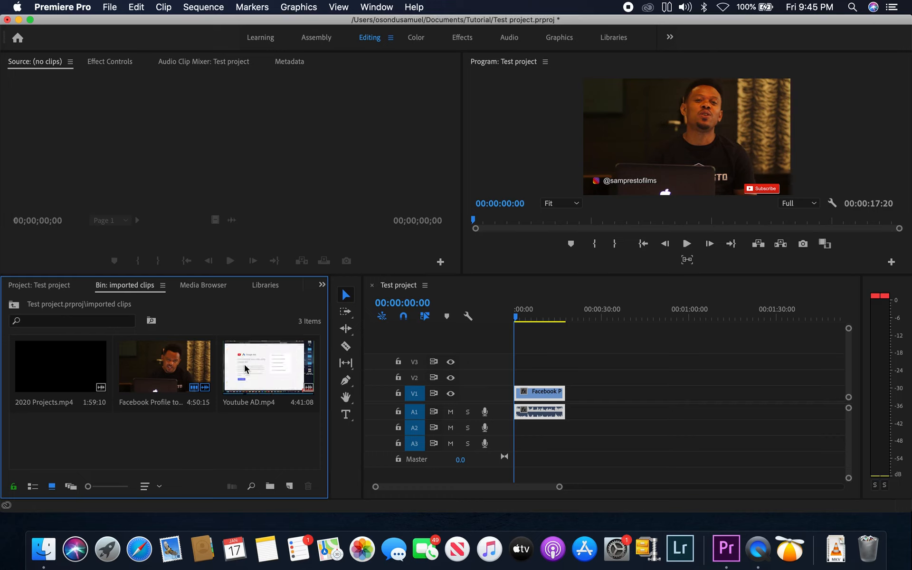
Try placing the full-length Youtube AD.mp4 directly after the Facebook clip on V1 and A1, then undo the placement
drag(245, 368, 569, 403)
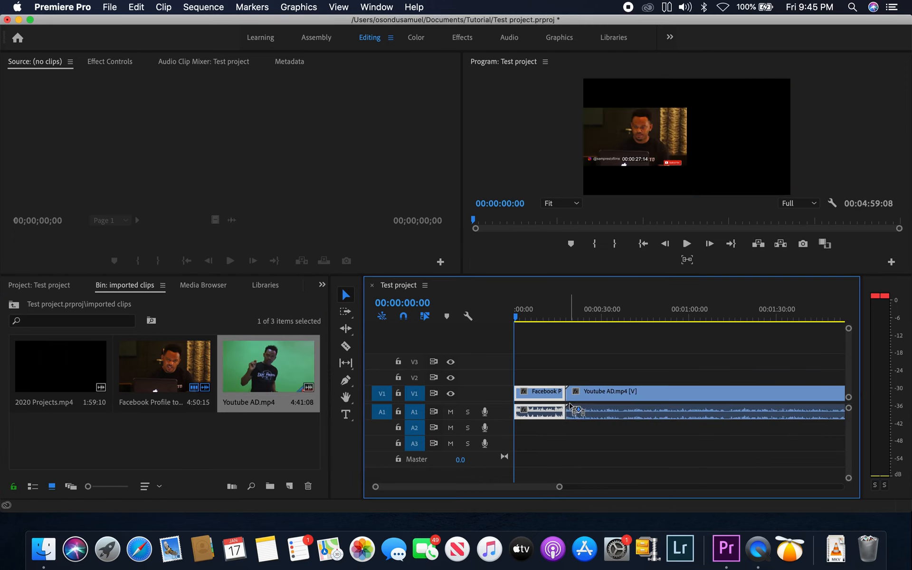
key(backslash)
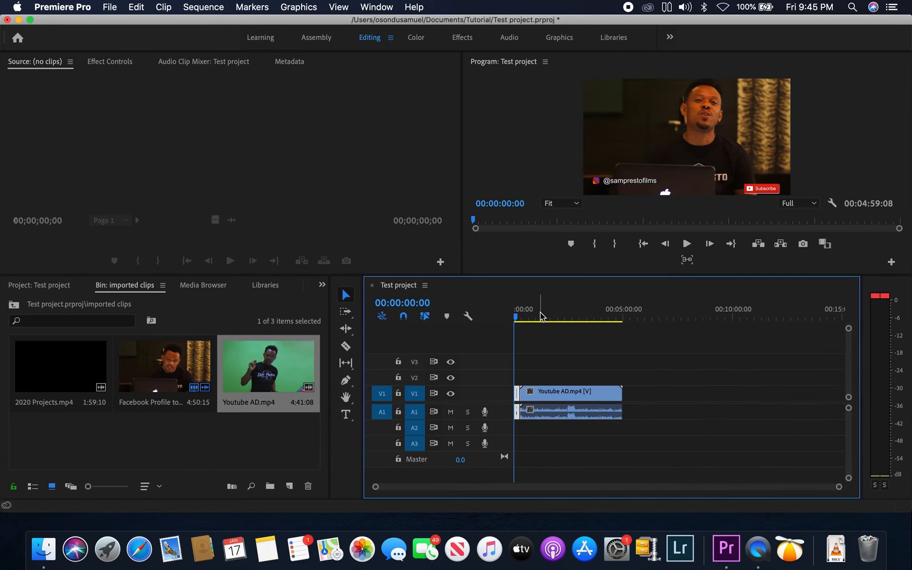
click(559, 316)
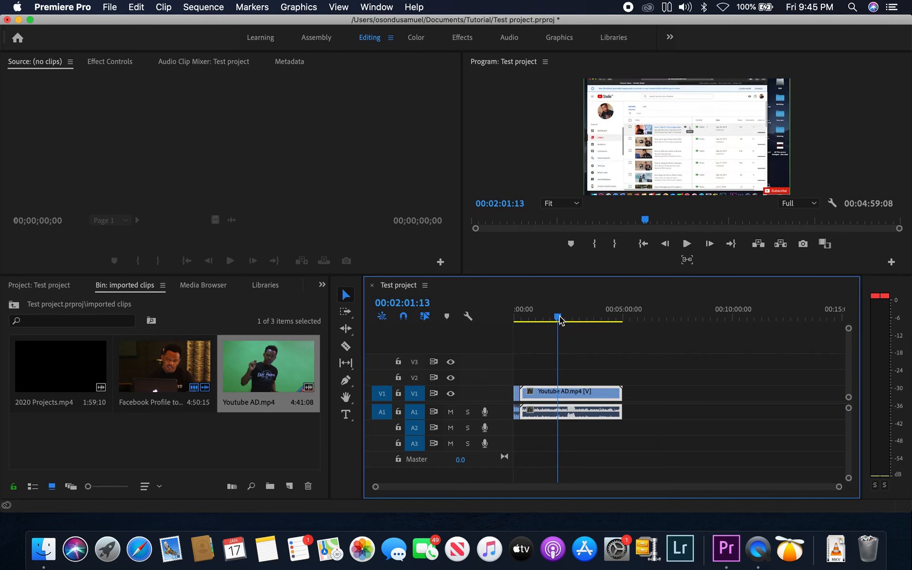
key(equal)
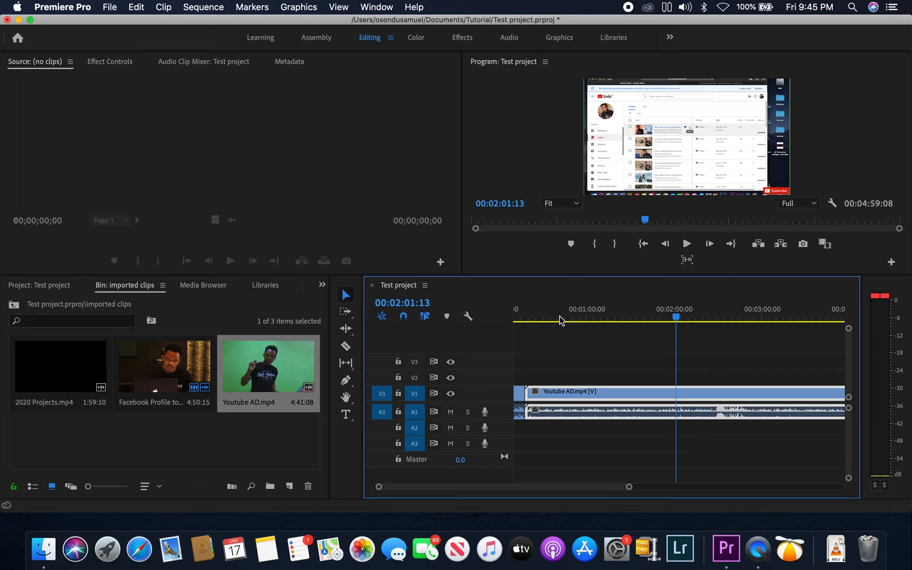
key(super+z)
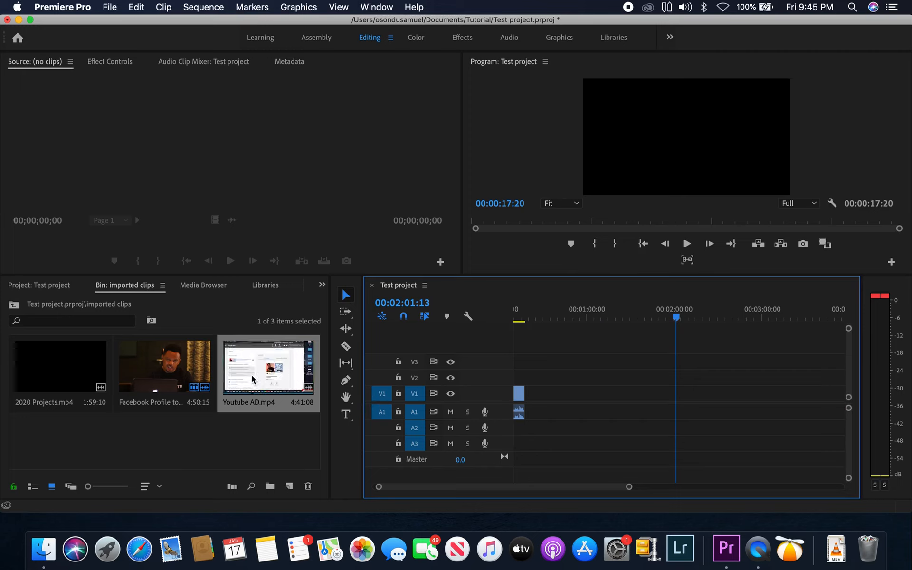
Load Youtube AD.mp4 from the bin into the Source Monitor and preview its opening seconds from 00:00:00:00
mouse_move(519, 314)
mouse_down()
mouse_move(508, 316)
mouse_move(527, 316)
mouse_up()
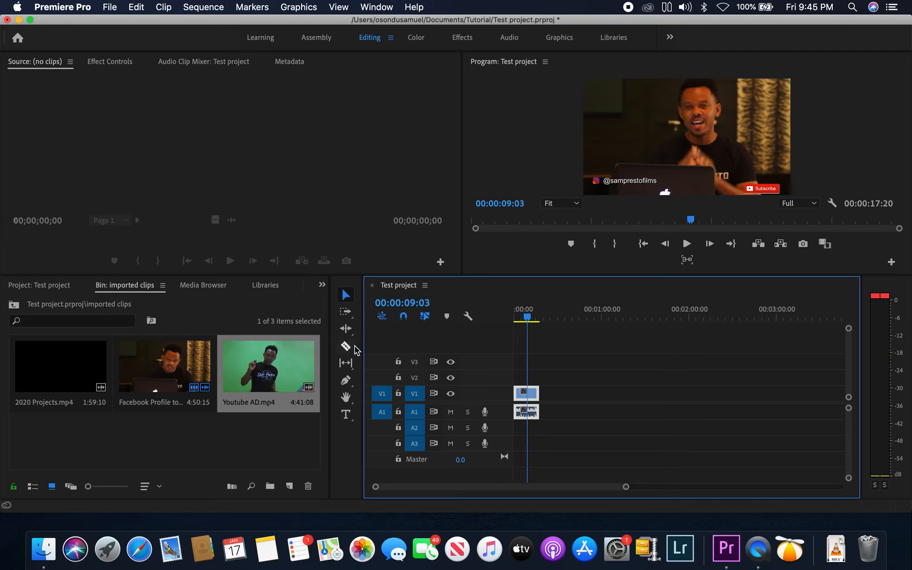
double_click(255, 373)
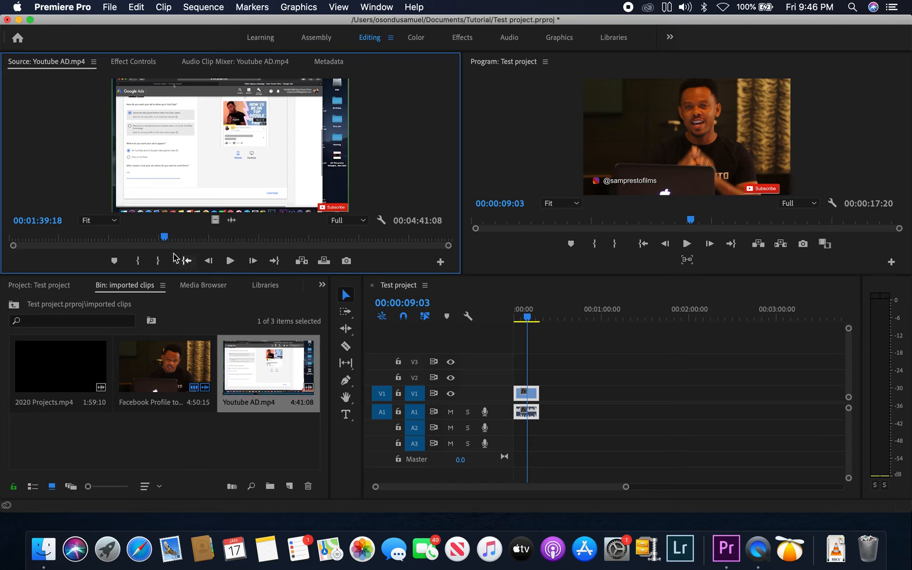
drag(165, 237, 16, 240)
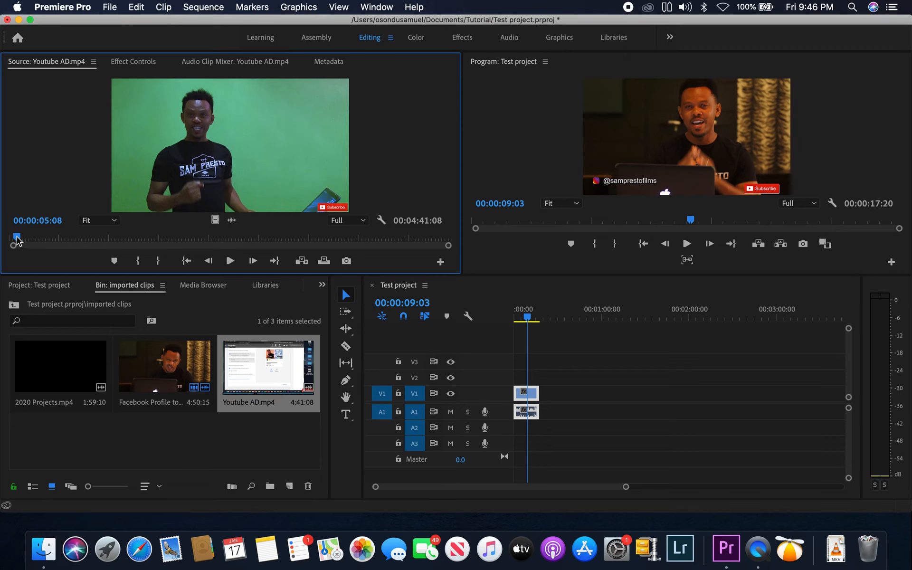
mouse_move(16, 239)
mouse_down()
mouse_move(441, 242)
mouse_move(180, 238)
mouse_move(273, 233)
mouse_move(460, 242)
mouse_move(310, 259)
mouse_move(7, 240)
mouse_up()
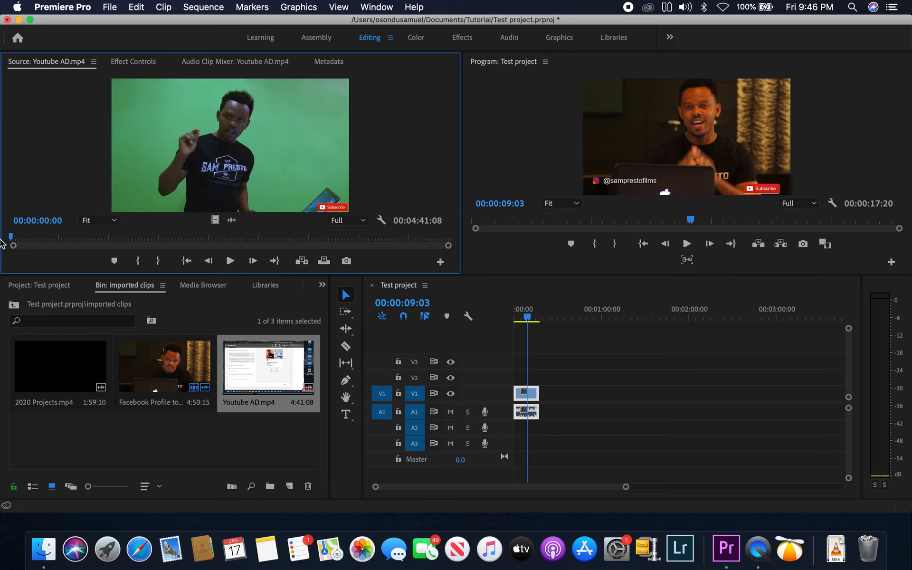
key(space)
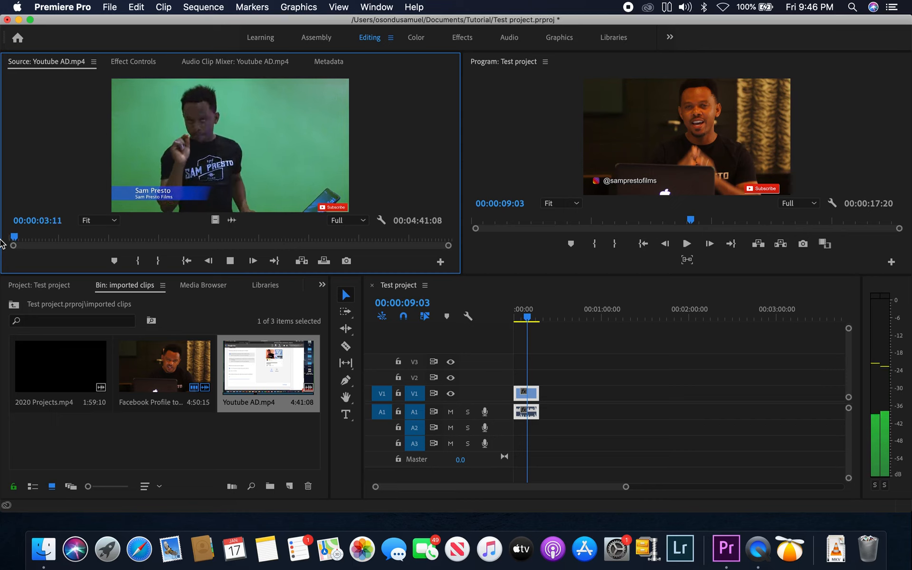
key(space)
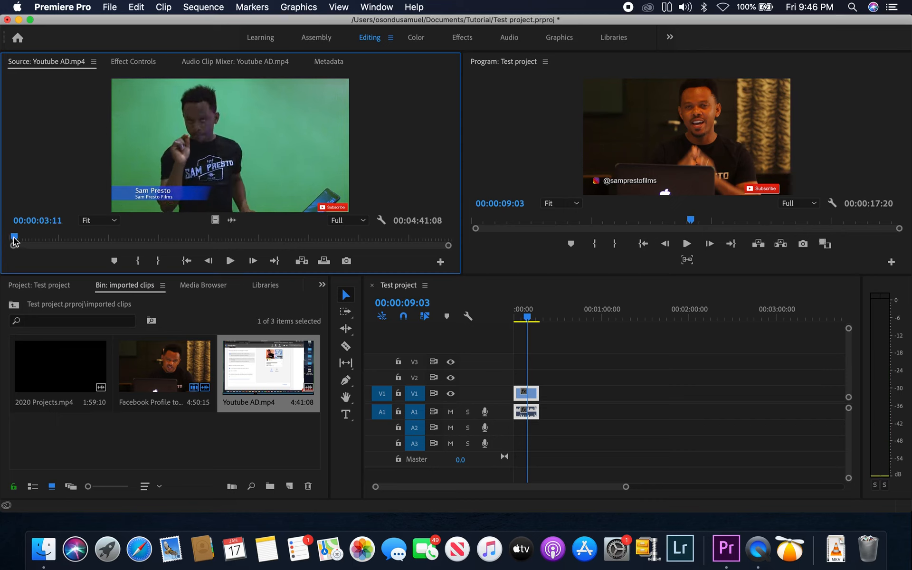
Mark the In point of Youtube AD.mp4 at 00:00:04:26 and its Out point at 00:00:10:16 in the Source Monitor
drag(14, 239, 16, 241)
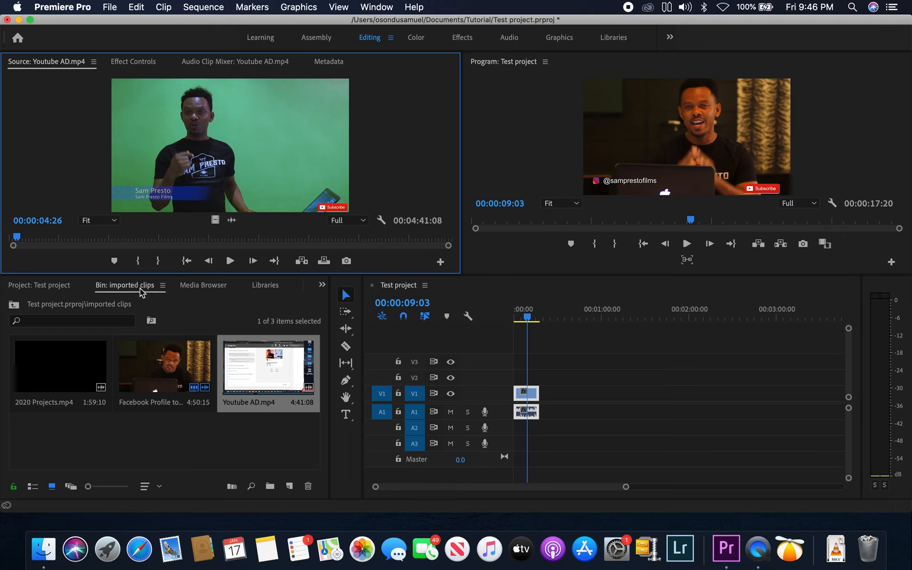
click(138, 261)
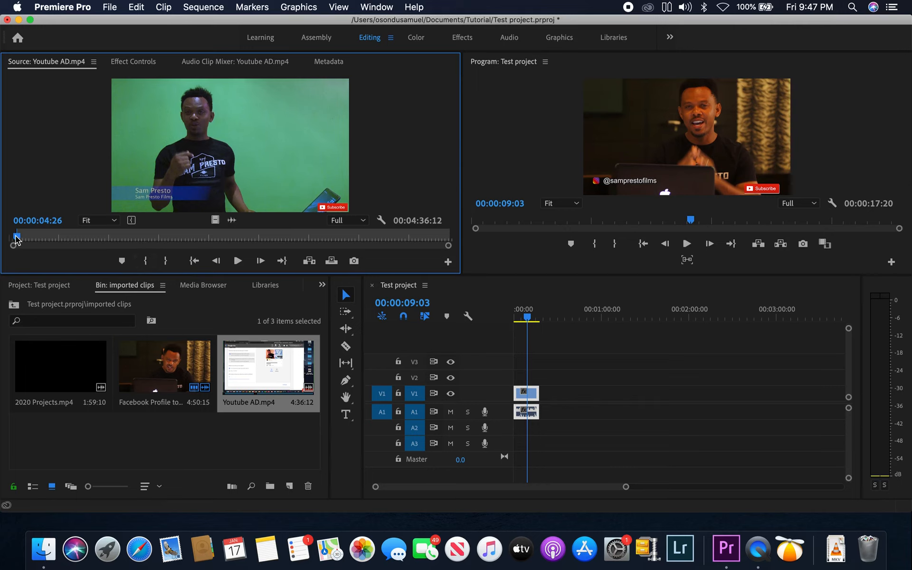
drag(16, 238, 28, 243)
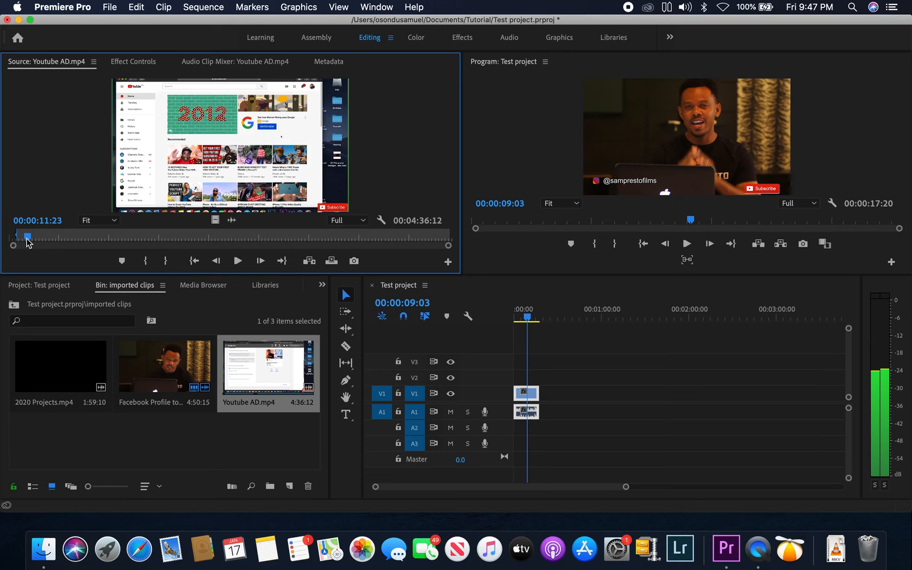
drag(28, 242, 25, 242)
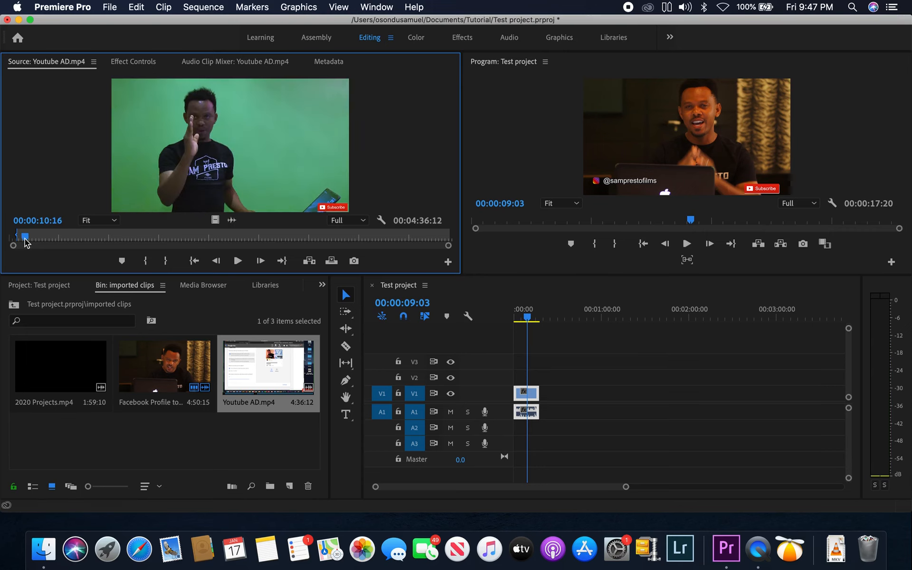
click(168, 262)
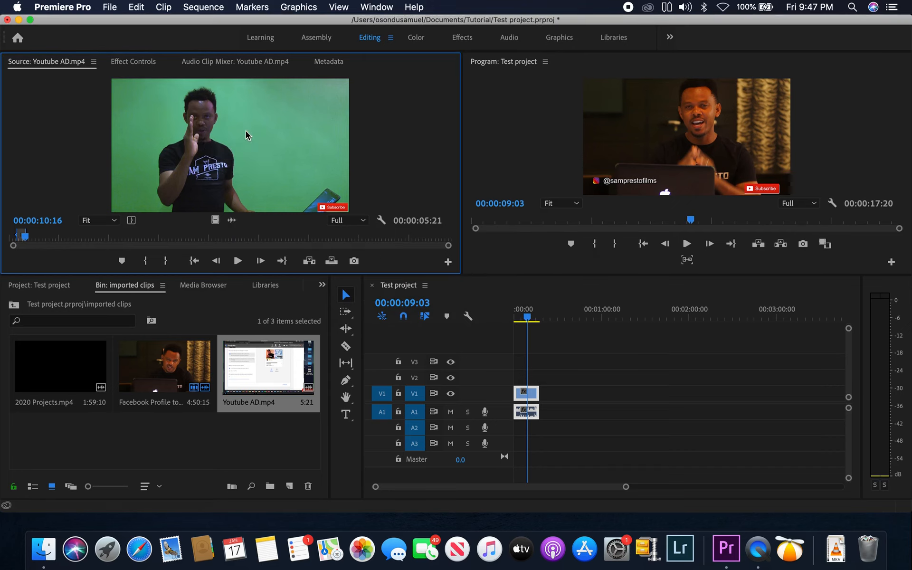
Add the marked Youtube AD.mp4 segment to V1 and A1 after the Facebook clip and delete the gap between them
drag(246, 131, 556, 401)
click(556, 319)
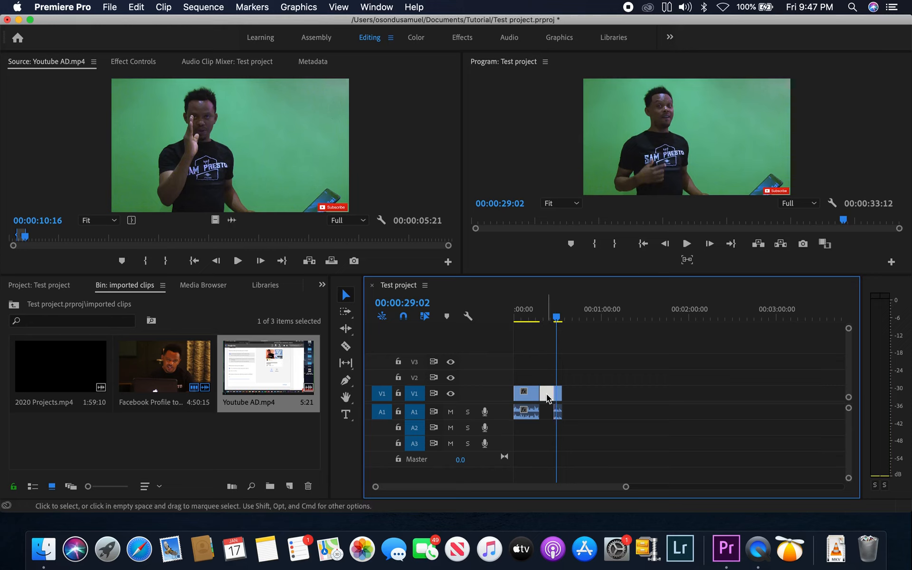
key(Delete)
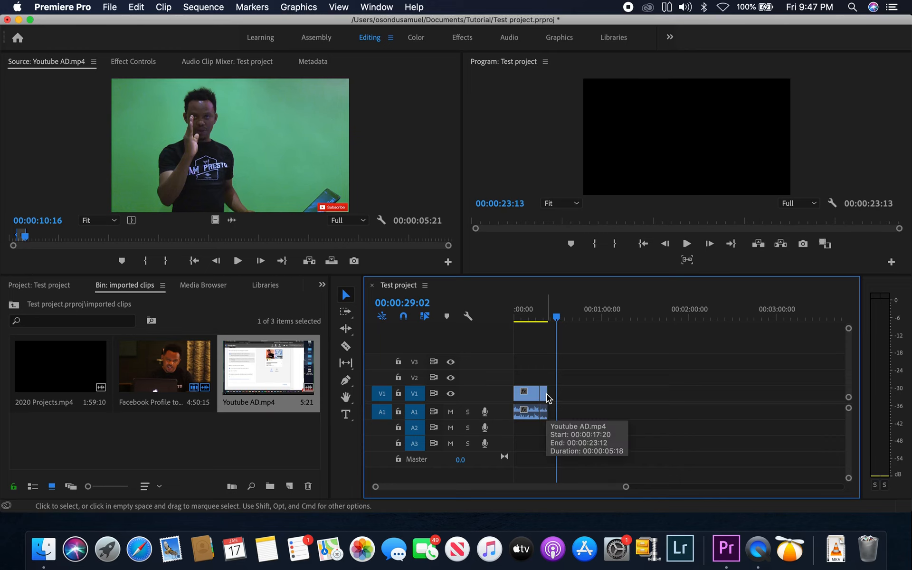
Play the sequence across the cut from the Facebook clip to the Youtube AD.mp4 segment to check the join
drag(538, 312, 540, 312)
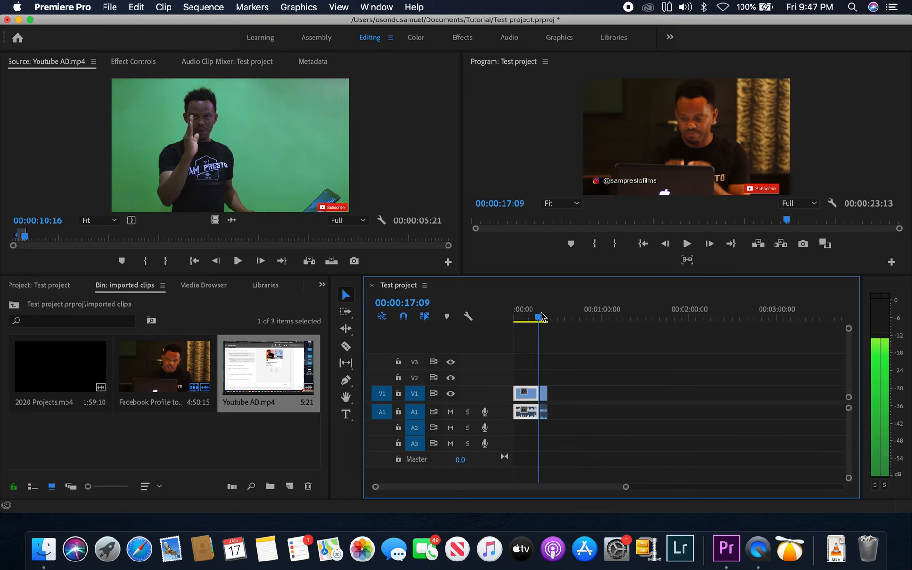
key(equal)
key(equal)
key(equal)
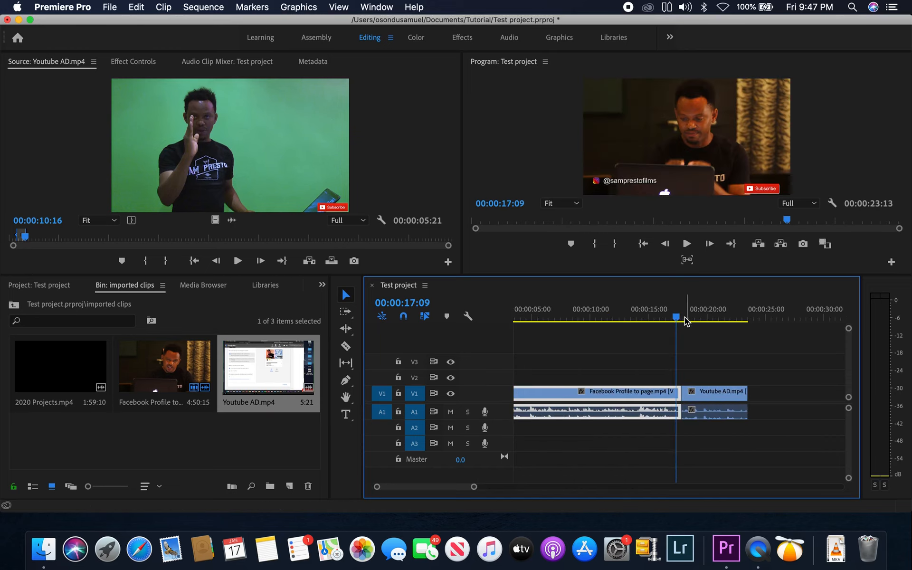
key(space)
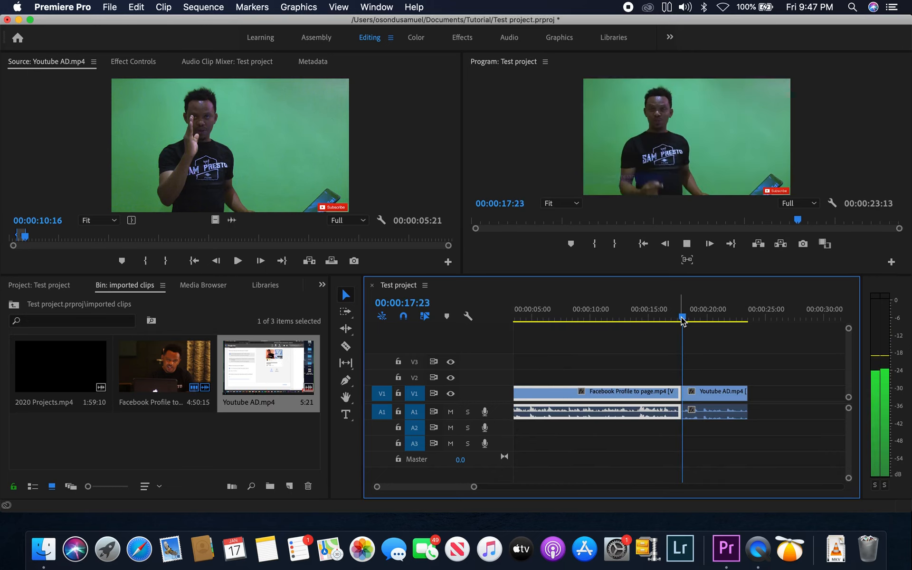
key(space)
click(637, 313)
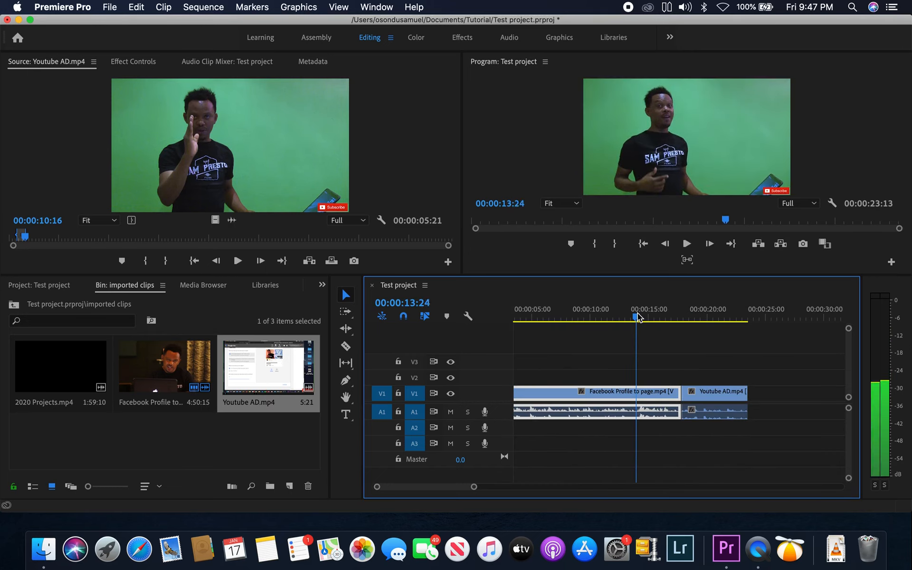
key(space)
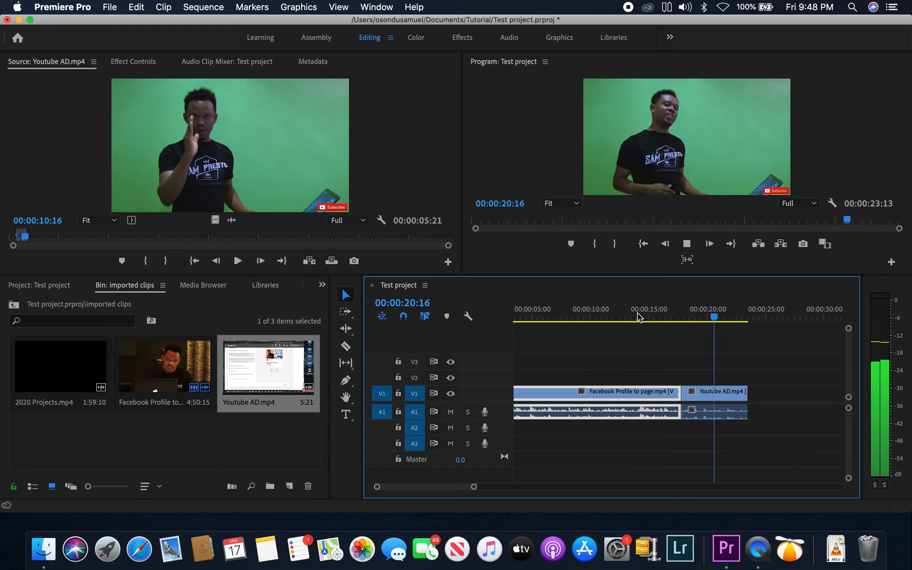
key(space)
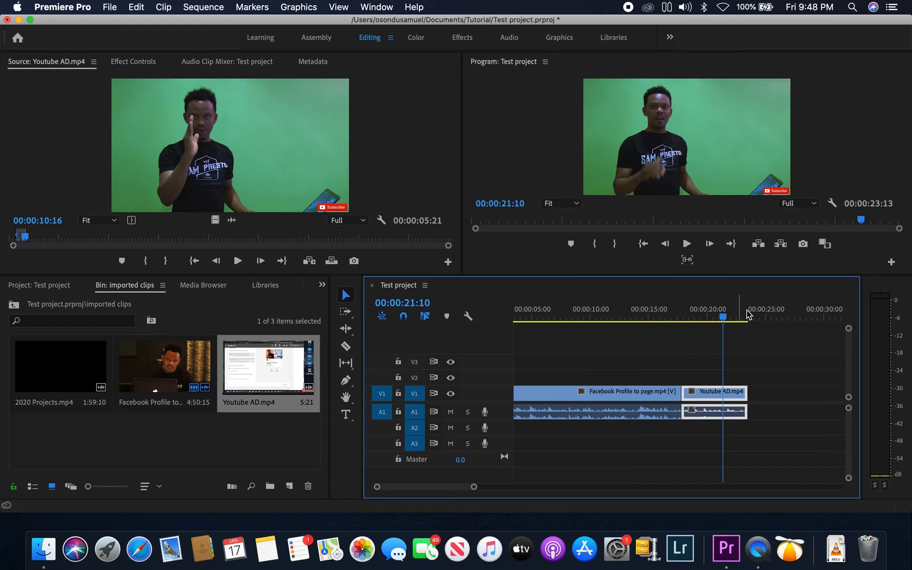
Scrub the playhead across the cut to 00:00:18:21 within the Youtube AD.mp4 segment
drag(659, 314, 696, 319)
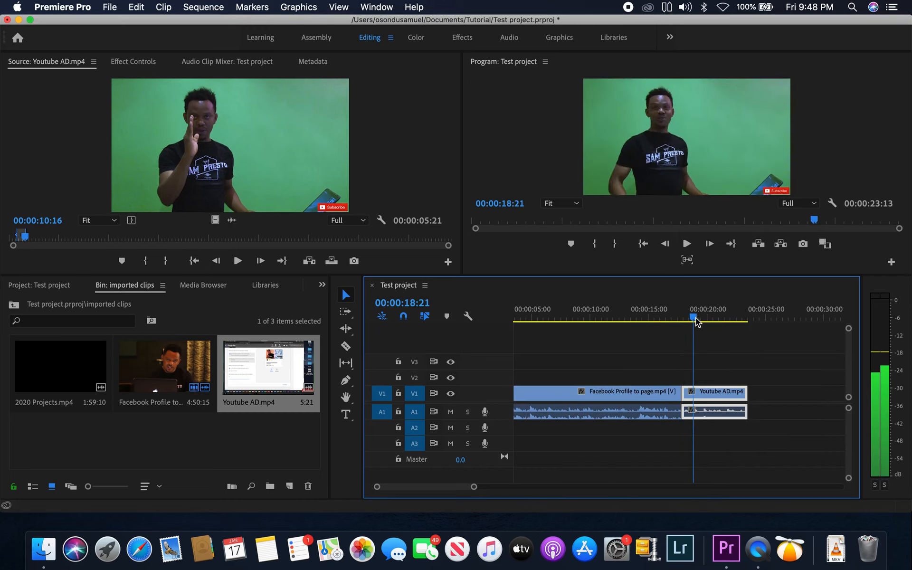
key(minus)
key(minus)
key(minus)
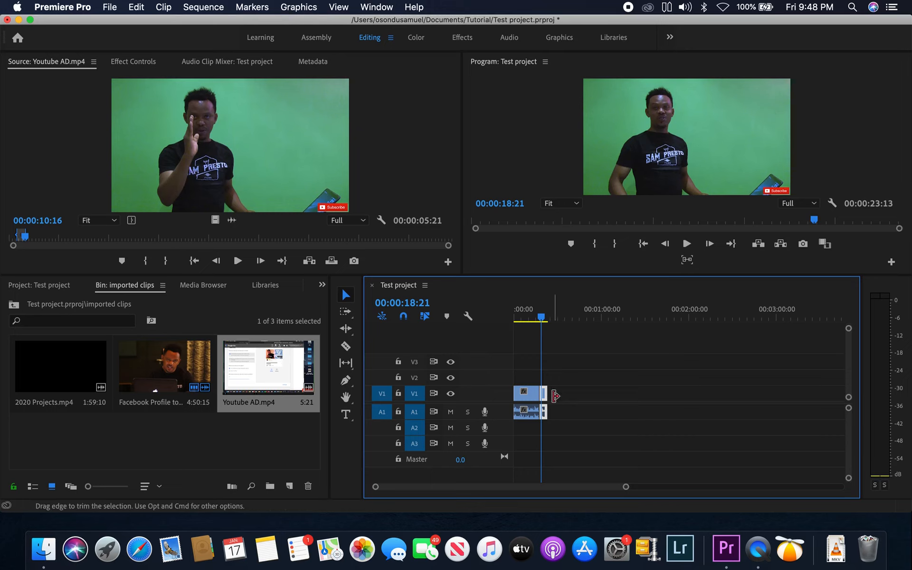
Add 2020 Projects.mp4 from the imported clips bin to V1 and A1 after the Youtube AD.mp4 segment, leaving a gap between them
click(523, 323)
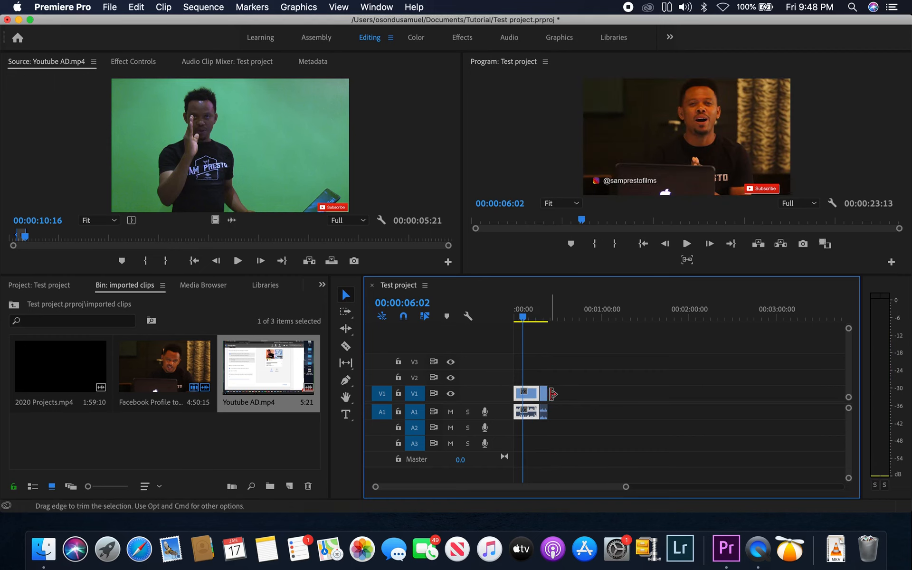
click(541, 316)
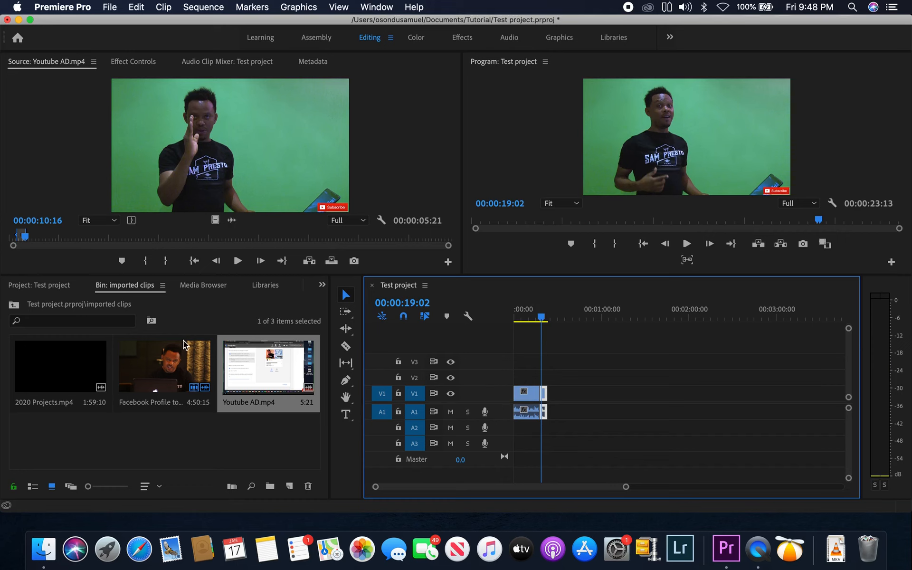
click(73, 360)
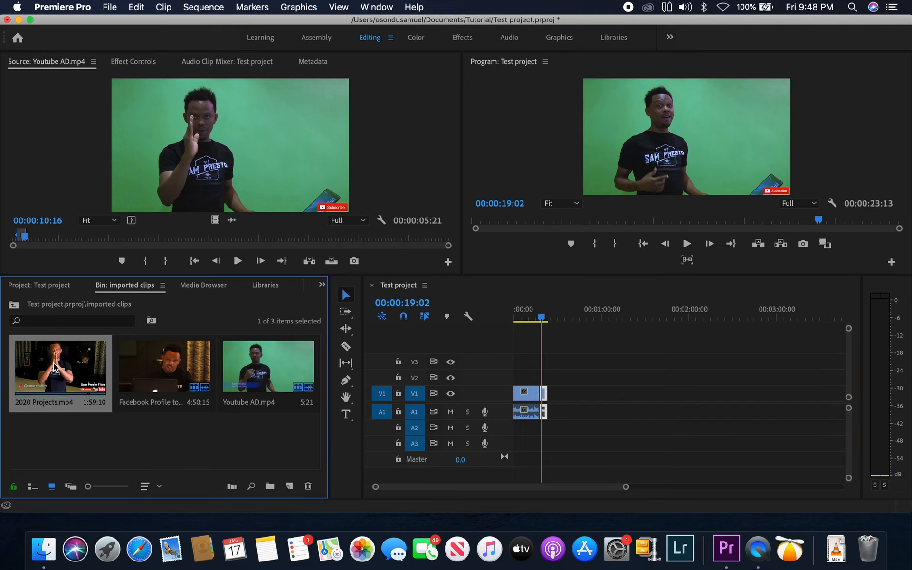
drag(50, 363, 568, 412)
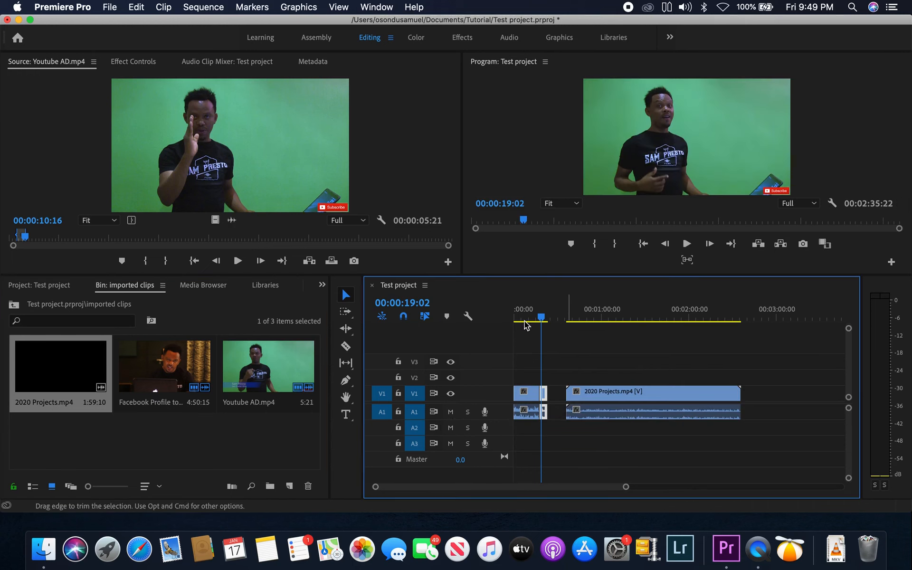
Split the 2020 Projects.mp4 clip at 00:00:42:09 with the Razor tool and delete the part before the cut
drag(542, 318, 586, 321)
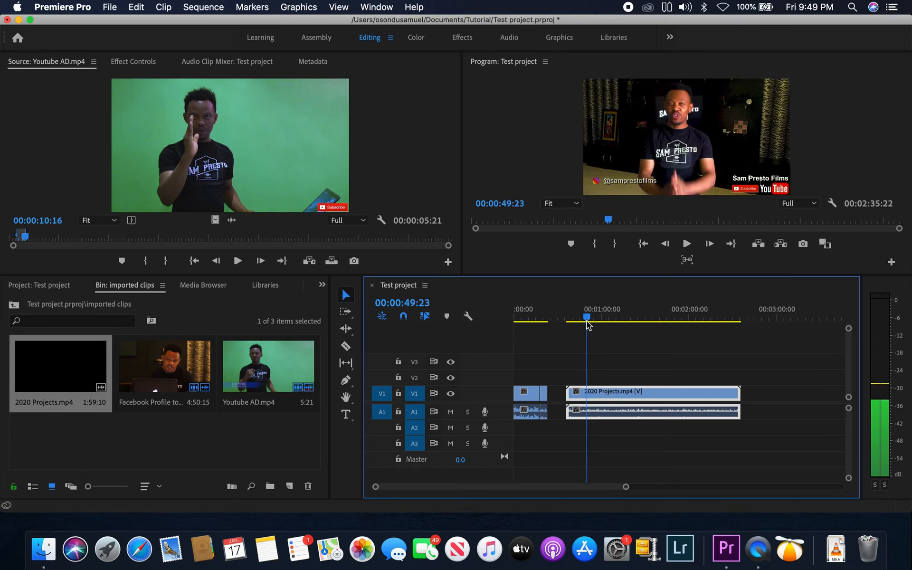
key(=)
key(=)
drag(663, 317, 590, 331)
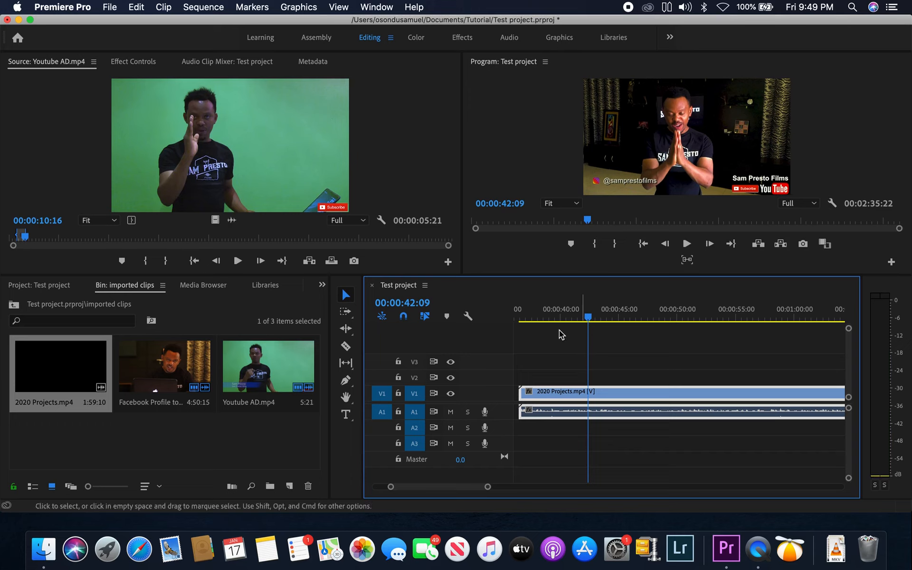
click(347, 348)
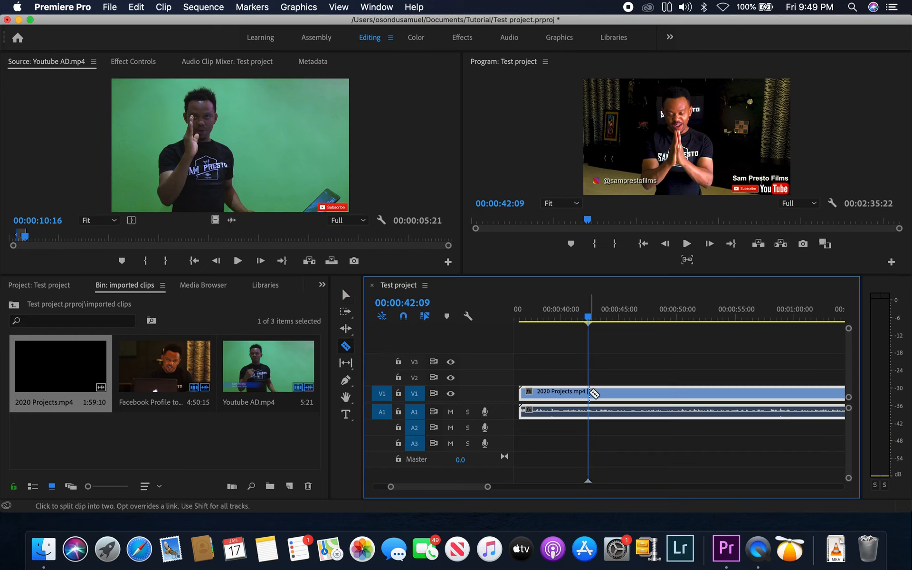
click(591, 393)
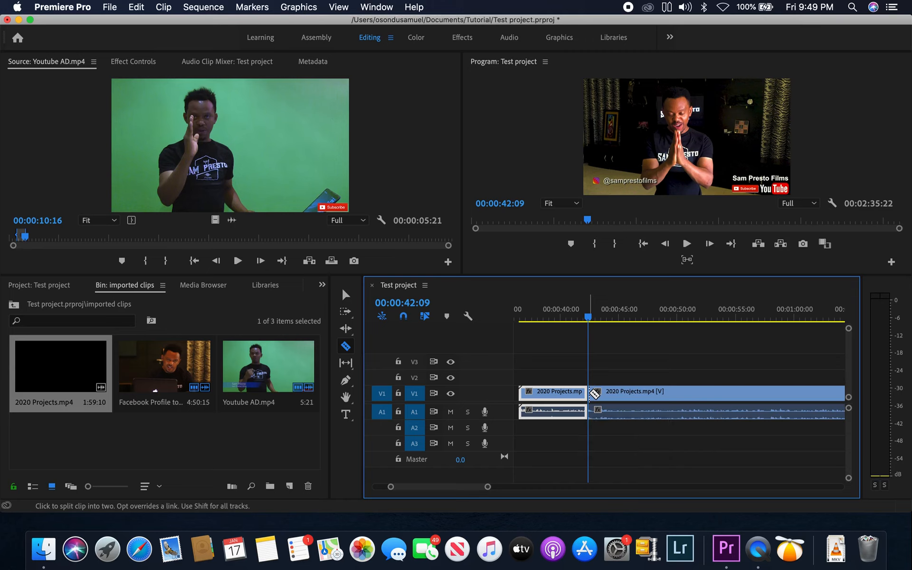
key(Delete)
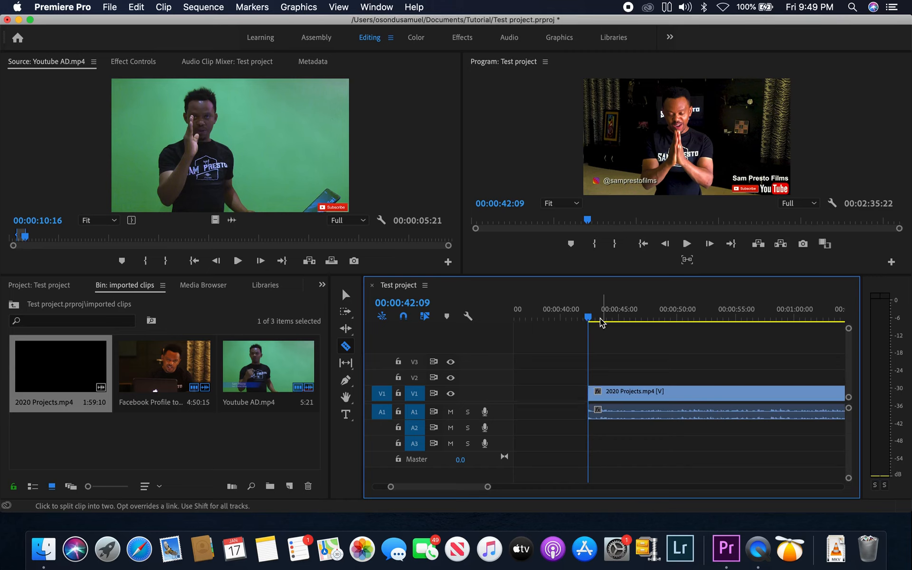
Split the remaining 2020 Projects.mp4 clip at 00:00:50:08 and delete the part after the cut
drag(591, 318, 599, 317)
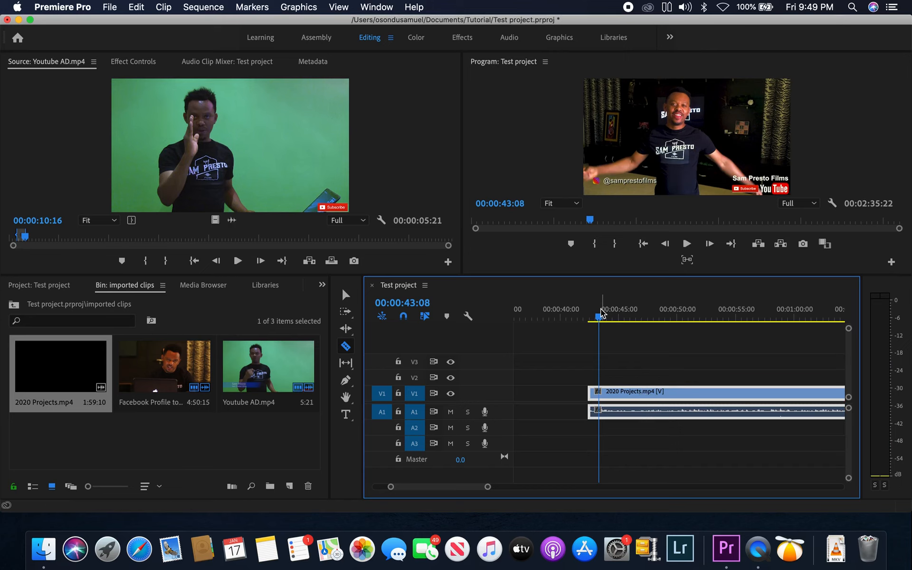
drag(600, 321, 682, 337)
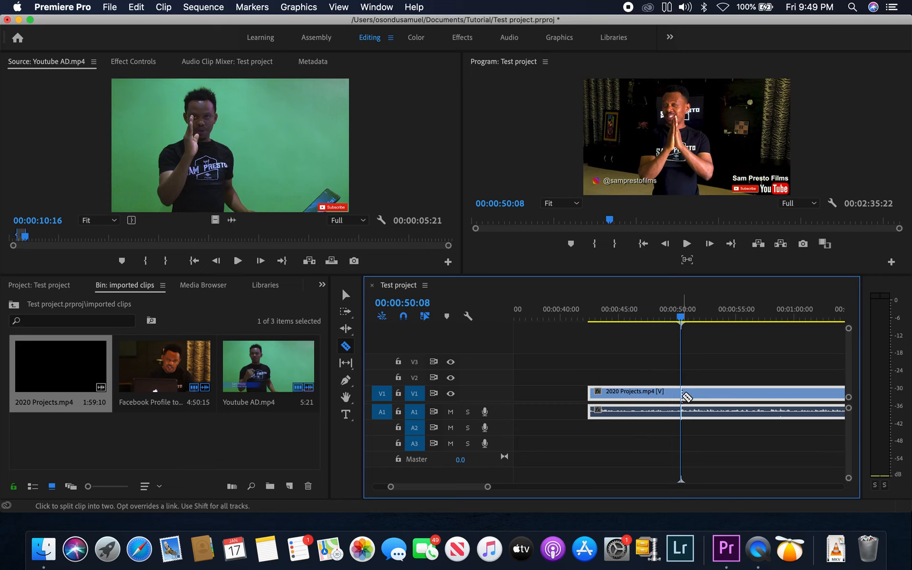
click(686, 395)
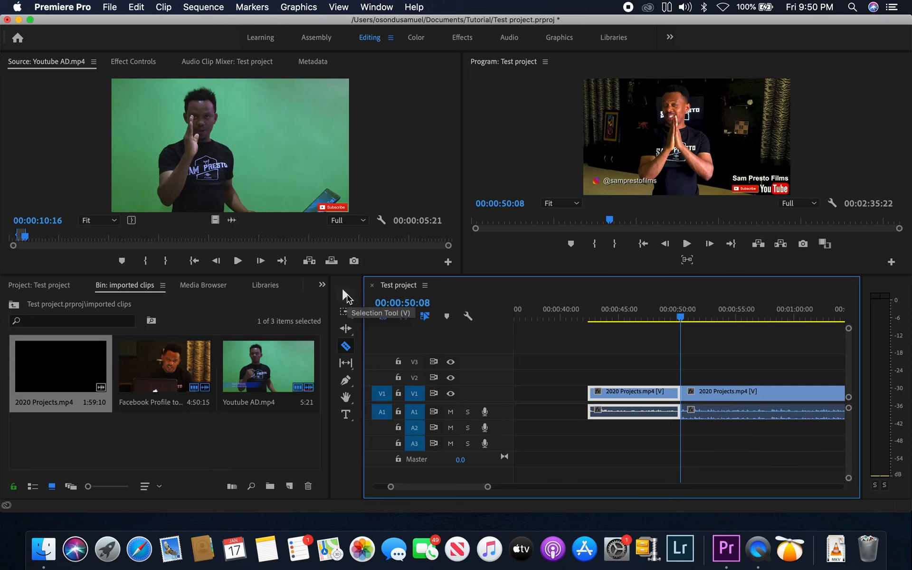
click(346, 296)
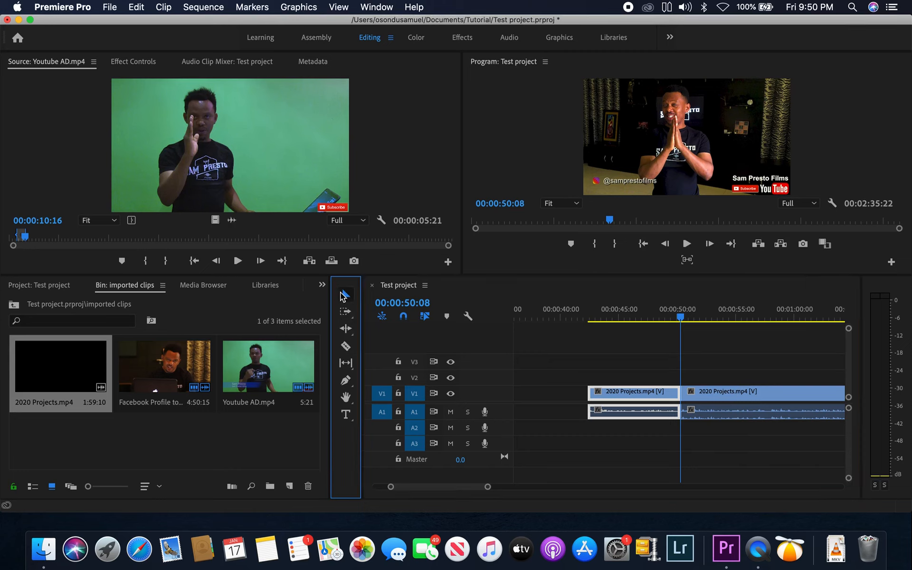
click(719, 392)
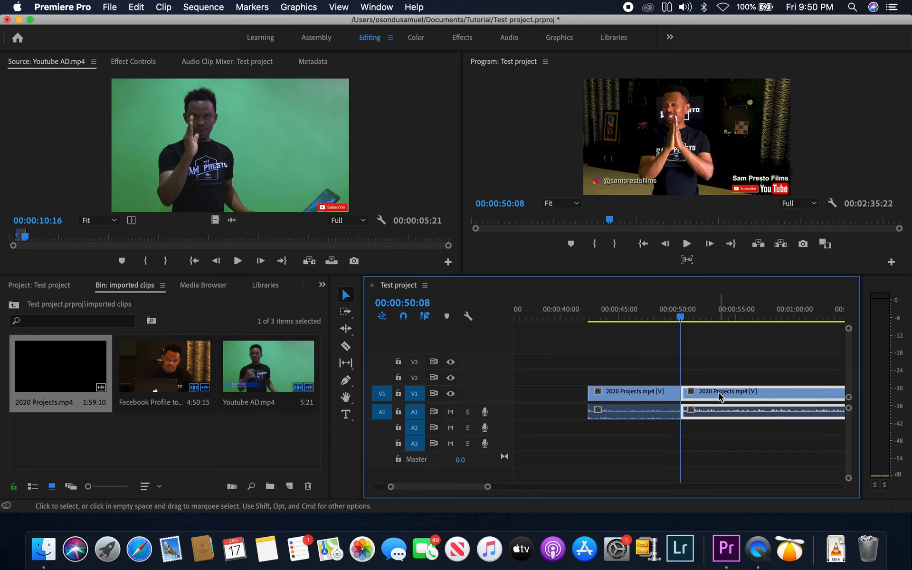
key(Delete)
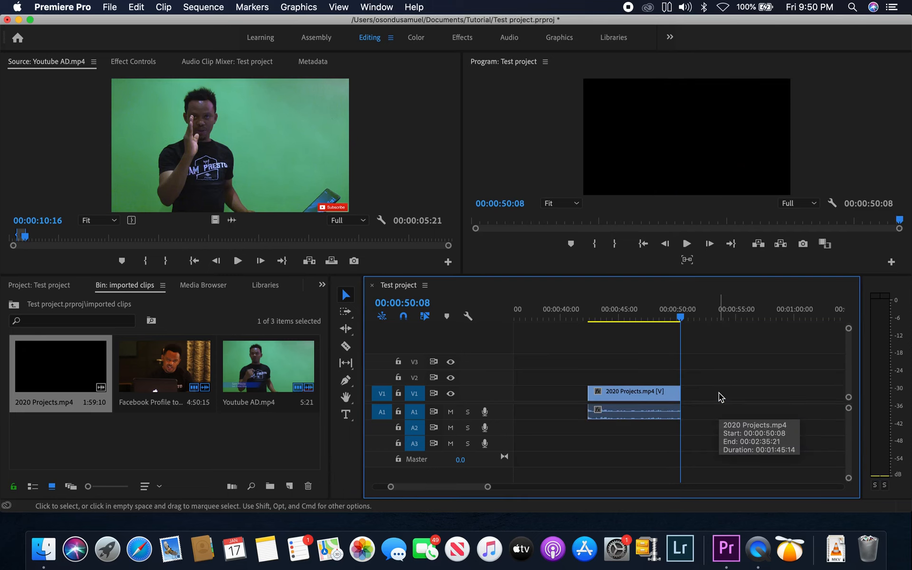
Delete the gap between the Youtube AD.mp4 segment and the trimmed 2020 Projects.mp4 clip
key(minus)
key(minus)
key(minus)
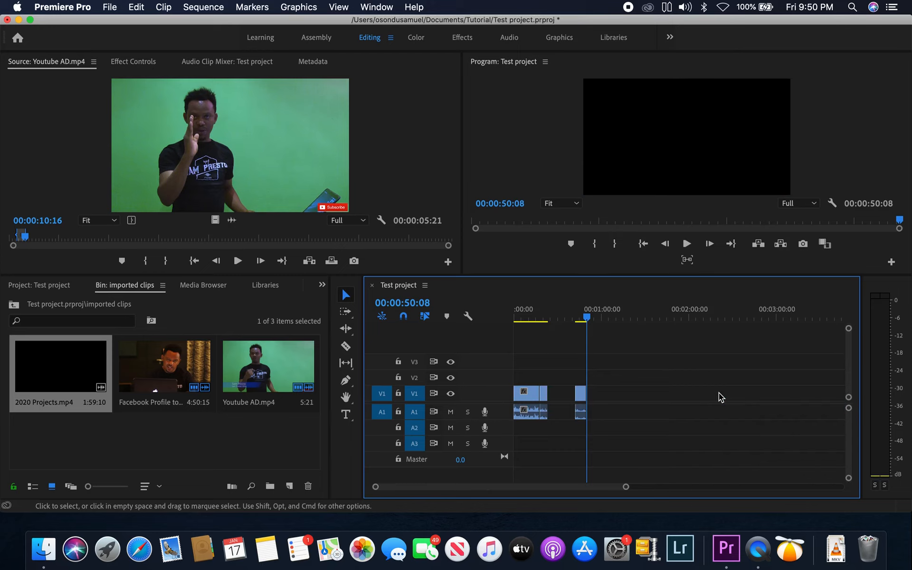
key(equal)
key(equal)
key(equal)
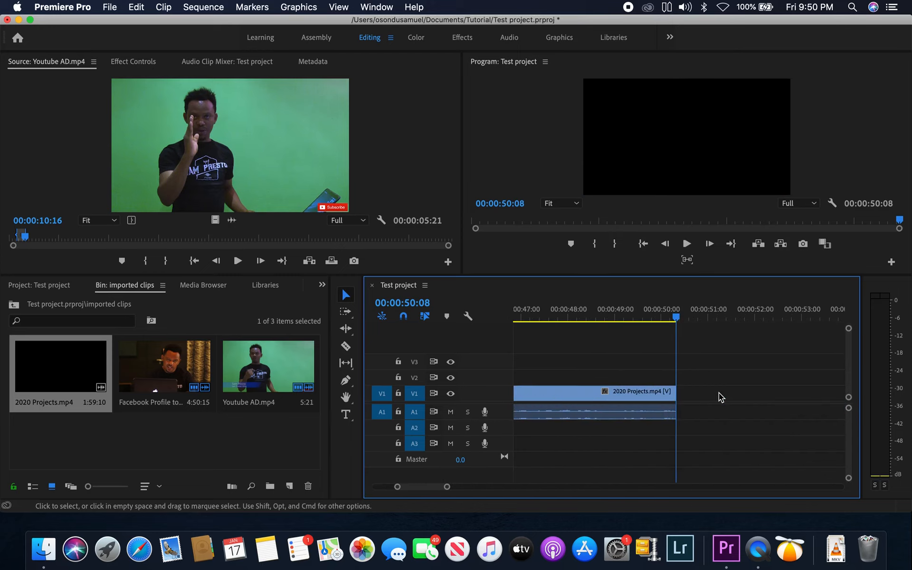
key(minus)
key(minus)
key(minus)
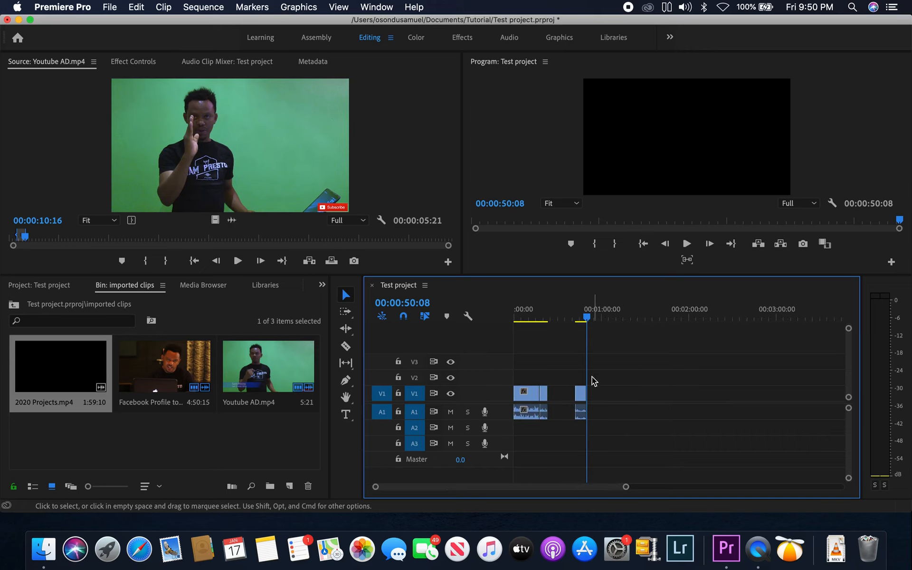
click(564, 393)
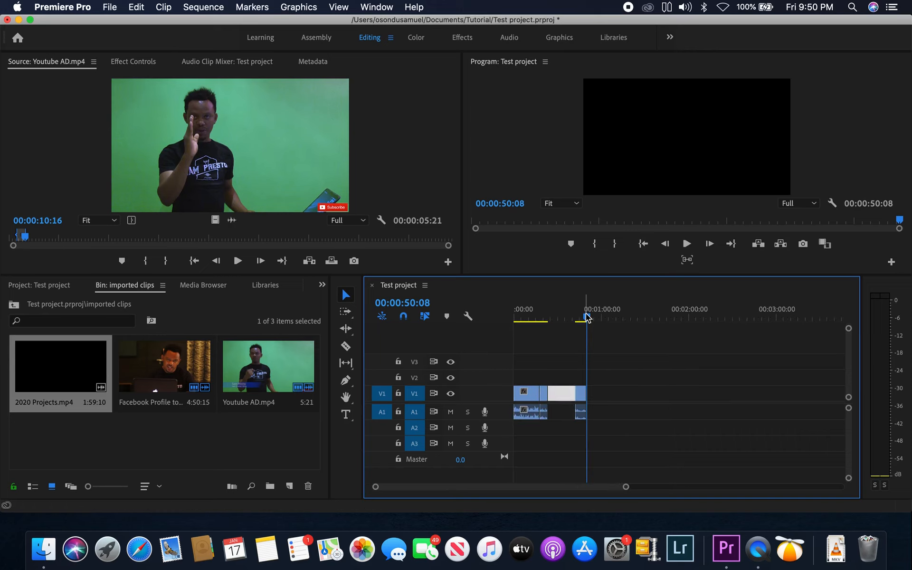
drag(587, 318, 558, 331)
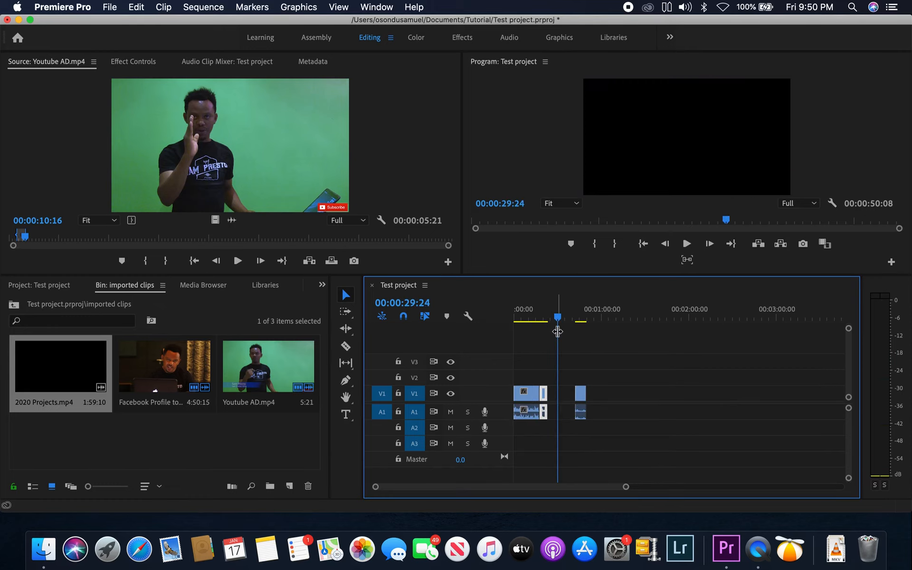
click(565, 399)
key(Delete)
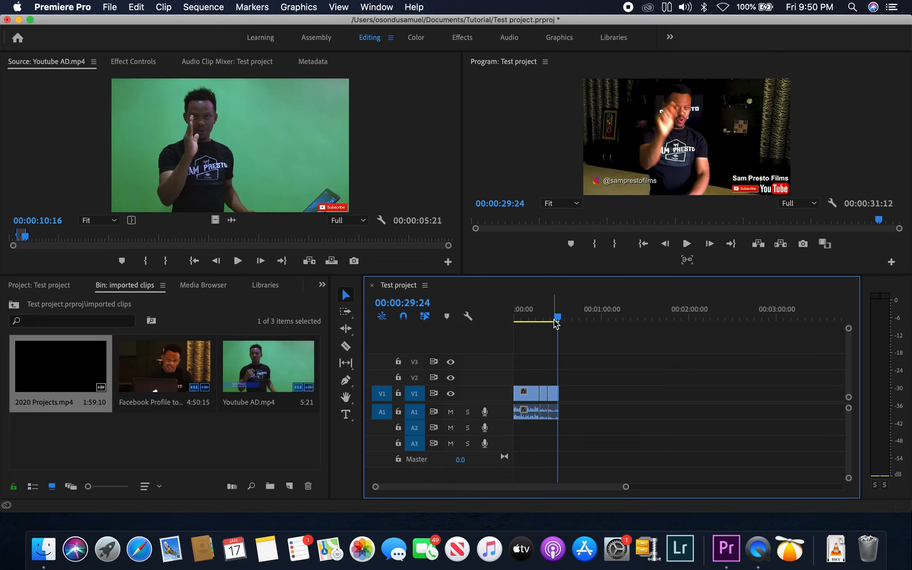
Scrub the sequence from the trimmed 2020 Projects.mp4 clip back to 00:00:11:23 in the Facebook clip to review the joined clips
drag(554, 317, 545, 323)
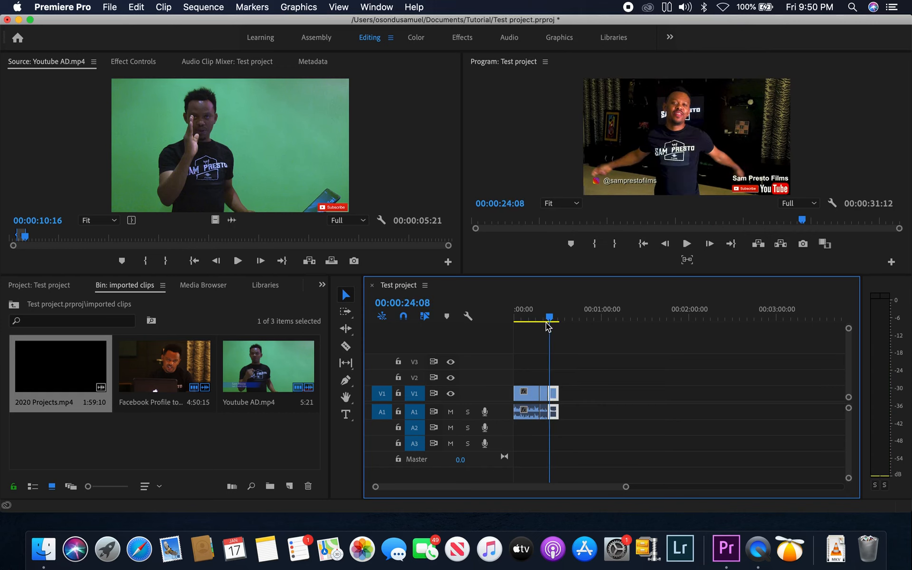
key(equal)
key(equal)
drag(656, 317, 658, 339)
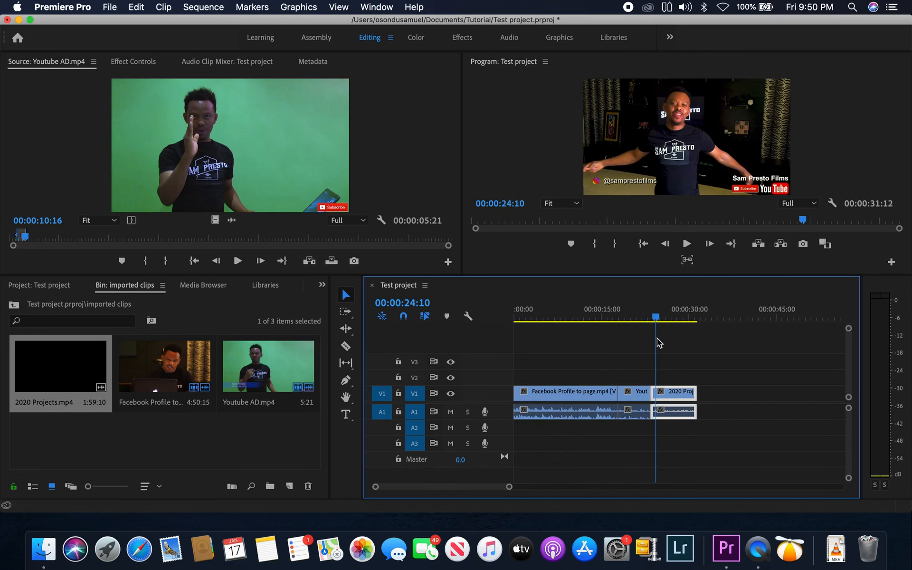
drag(659, 317, 586, 324)
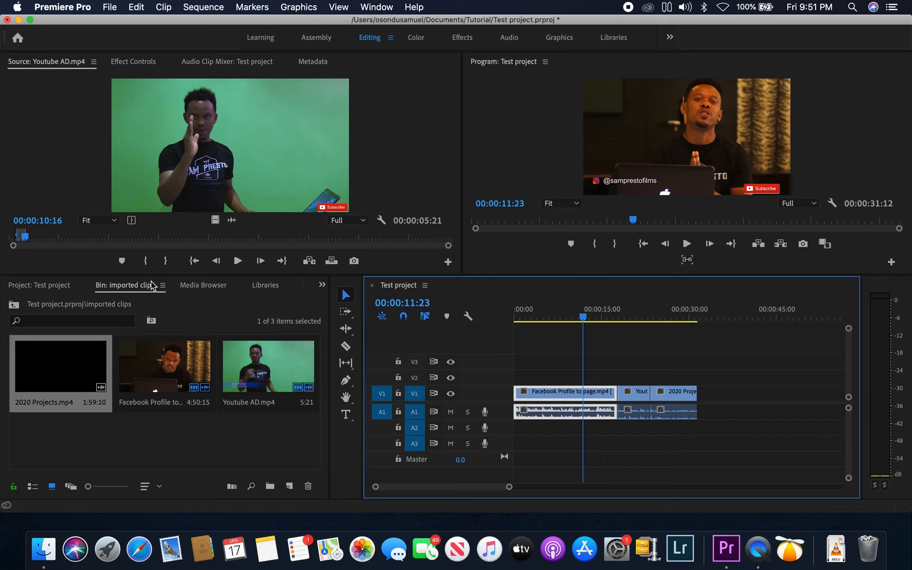
Load Sen Ti Ti-Ft Maxi-10 10 original.mp3 from the Sounds bin into the Source Monitor
click(52, 286)
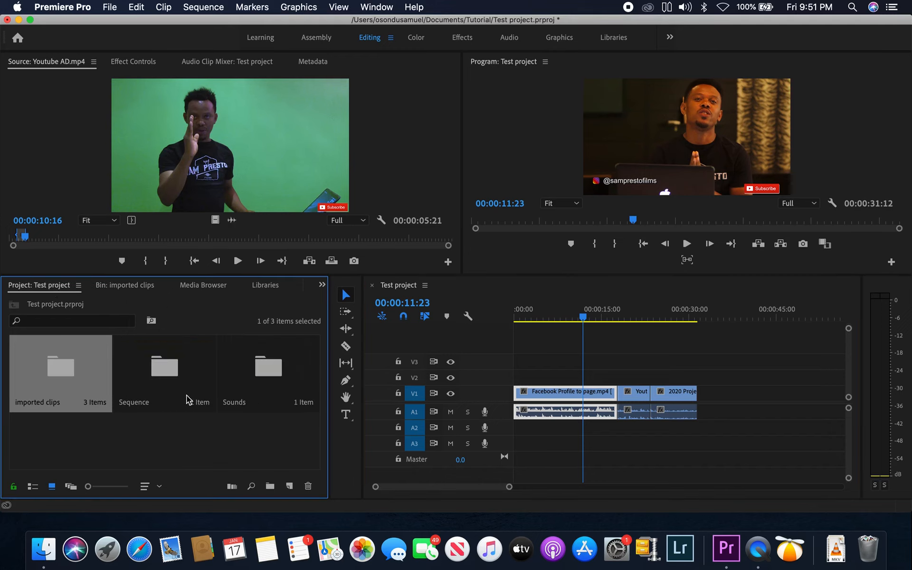
double_click(258, 377)
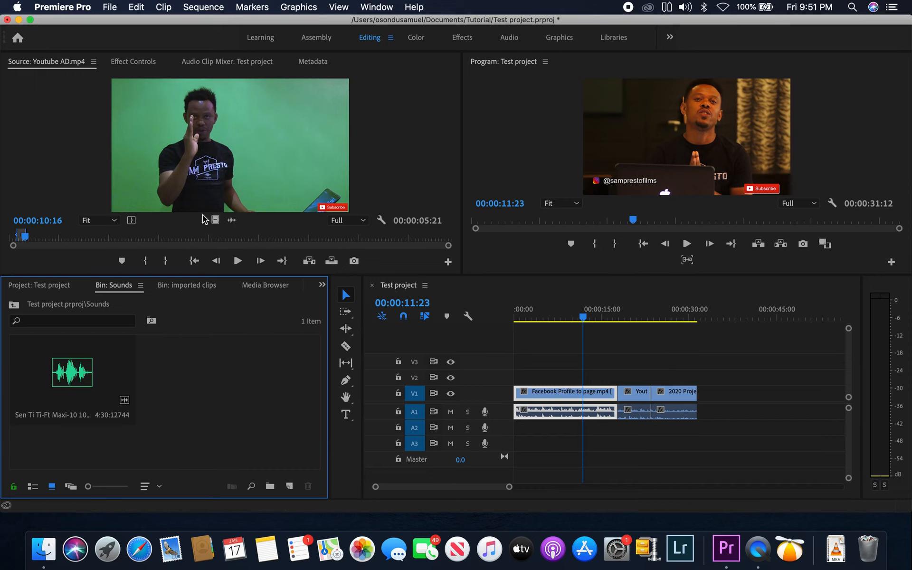
double_click(68, 376)
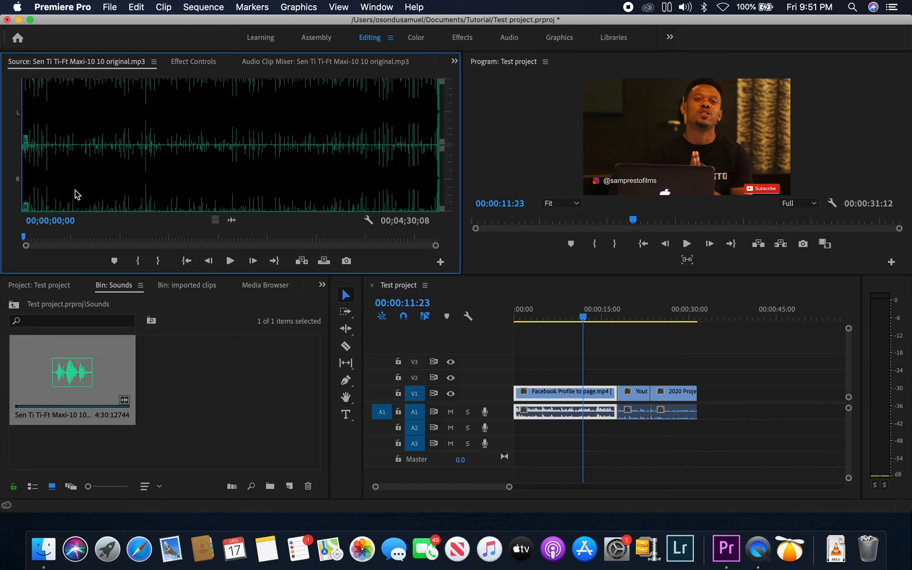
Play the music file and mark its In point at 00;00;02;15 and its Out point at 00;00;08;08 in the Source Monitor
key(space)
key(space)
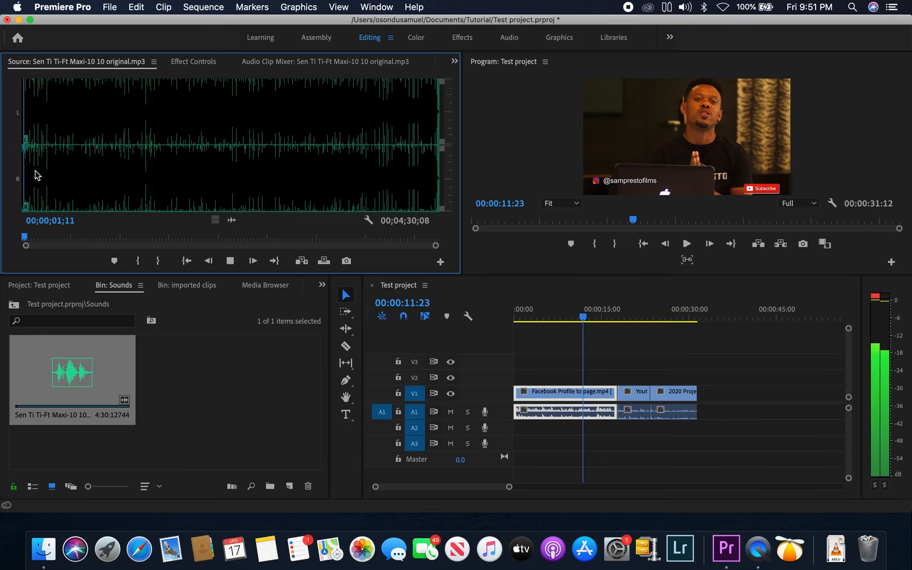
key(space)
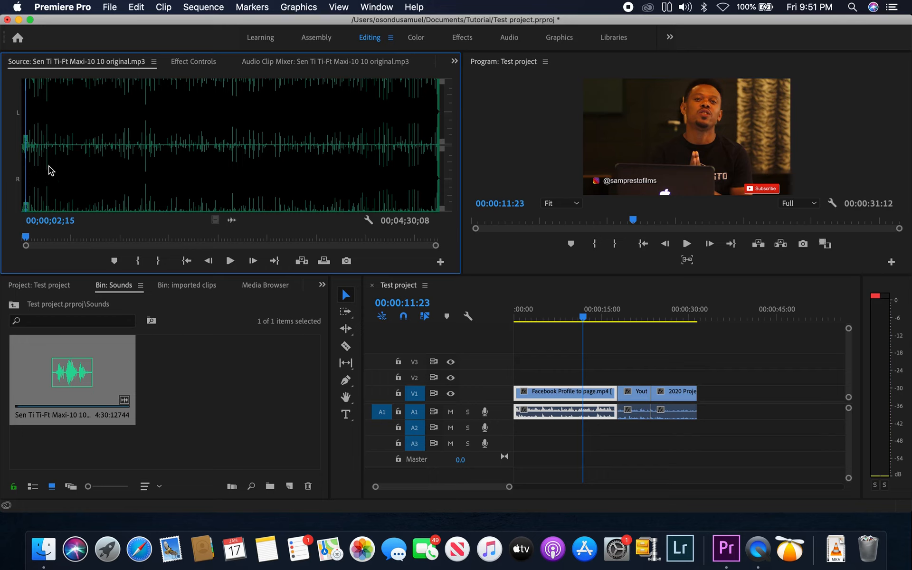
click(138, 261)
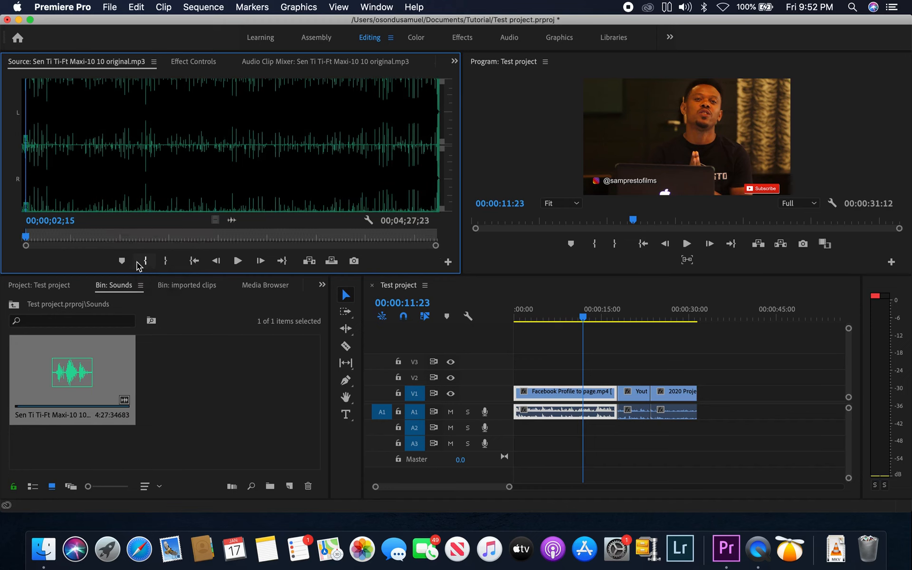
drag(26, 238, 38, 240)
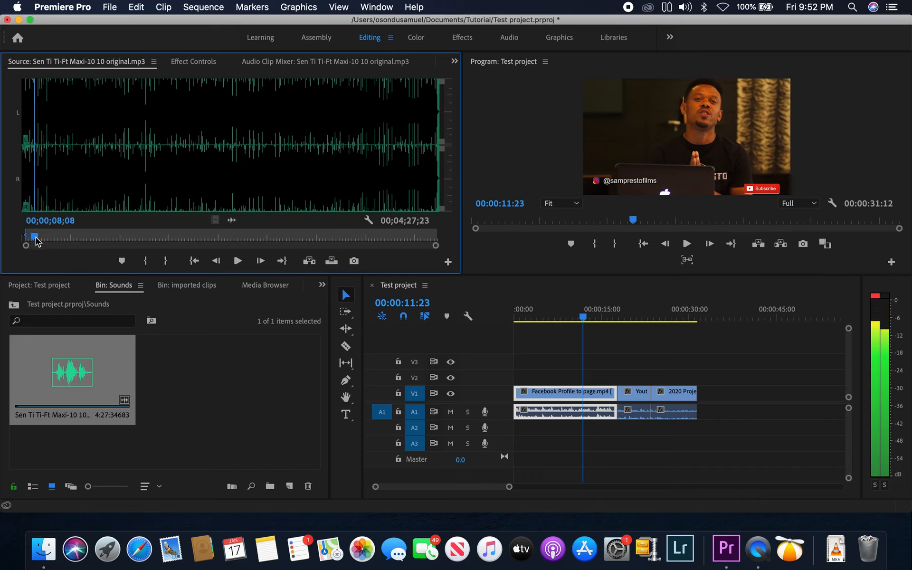
click(168, 264)
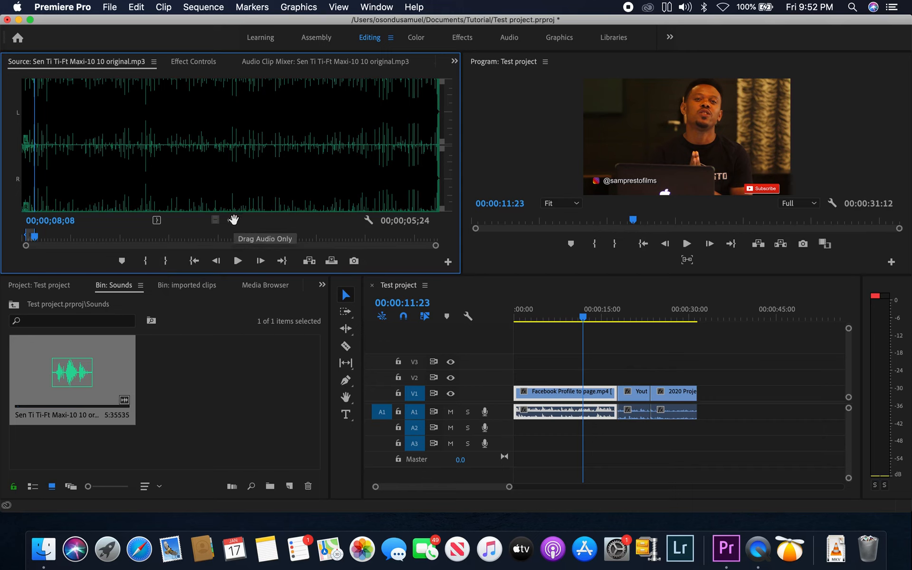
Place the marked music segment on A2 at the start of the sequence and play the sequence from 00:00:00:00
drag(233, 220, 525, 426)
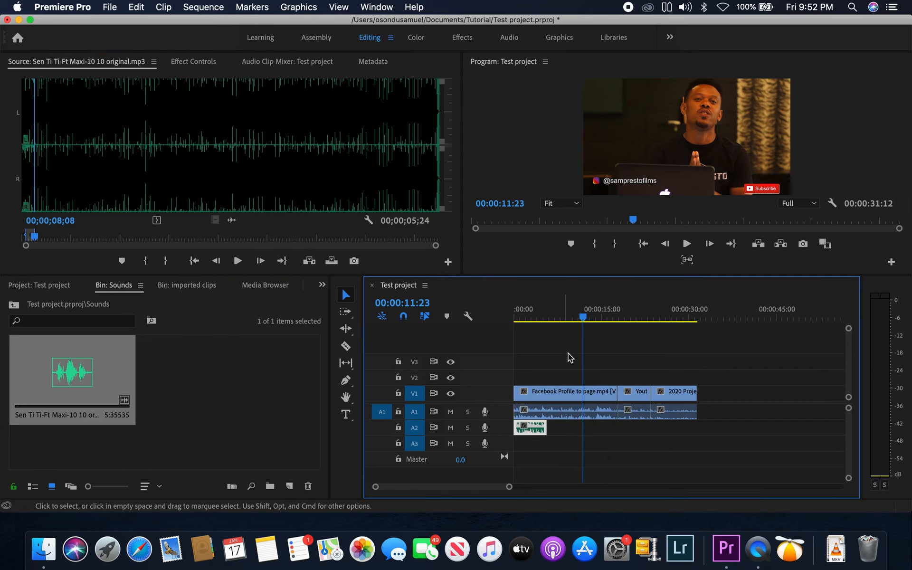
click(520, 314)
drag(517, 314, 514, 313)
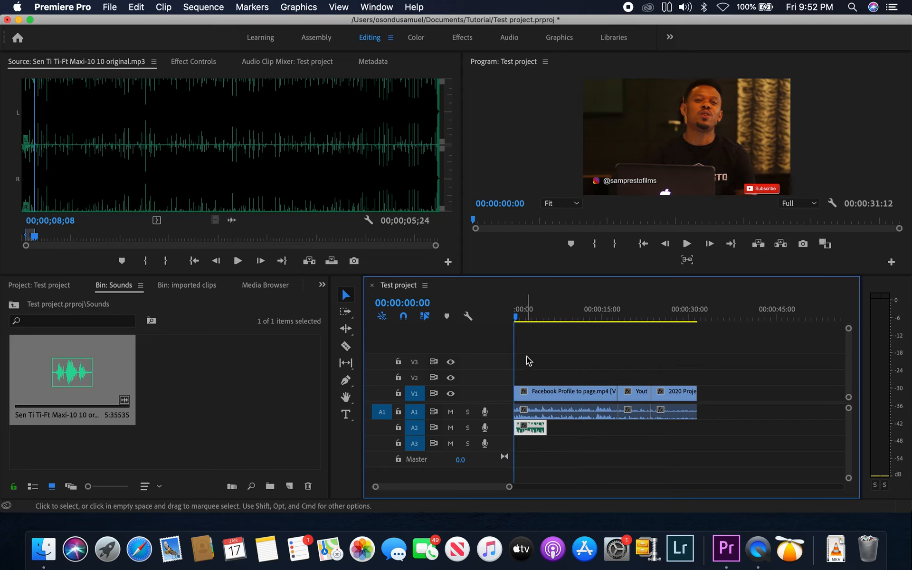
key(space)
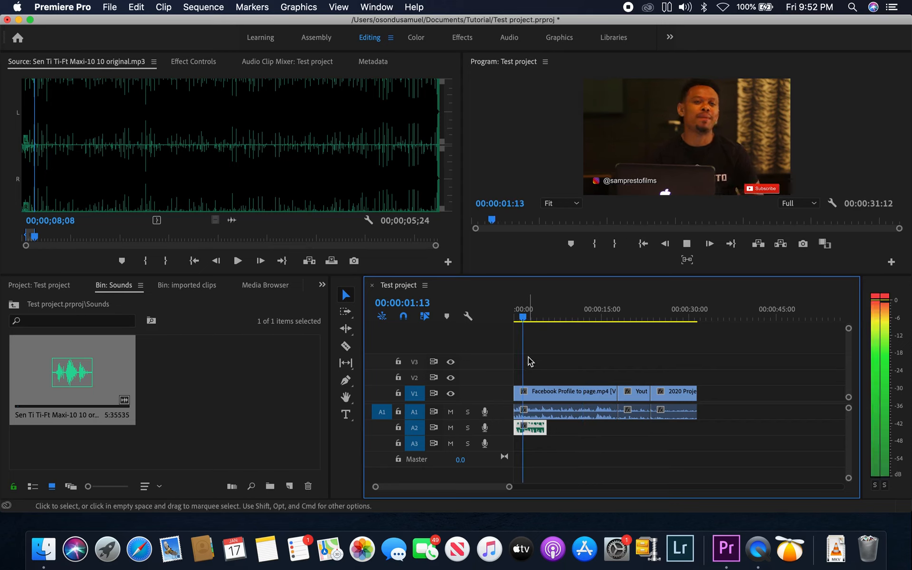
Adjust the gain of the music clip on A2 by -10 dB and play the sequence from the start to check it
key(space)
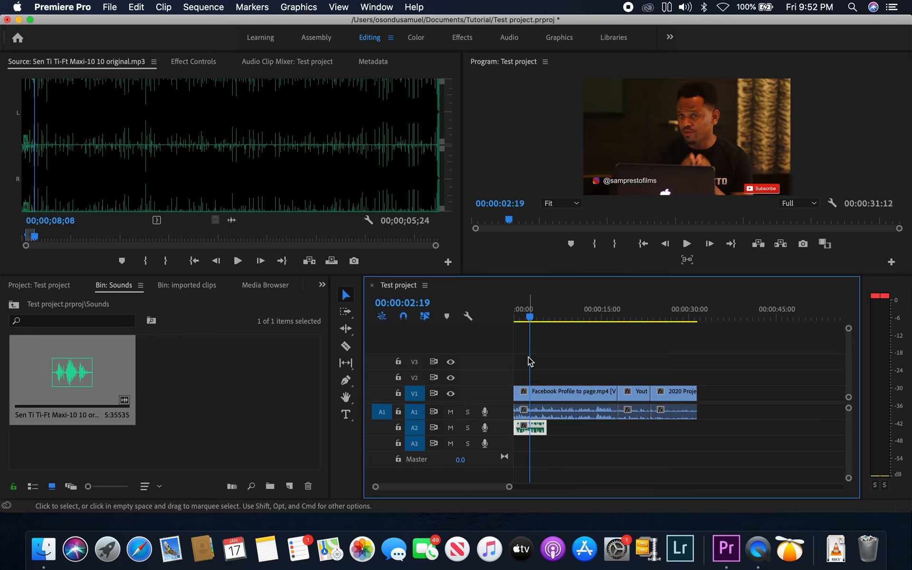
right_click(534, 428)
click(525, 449)
right_click(535, 428)
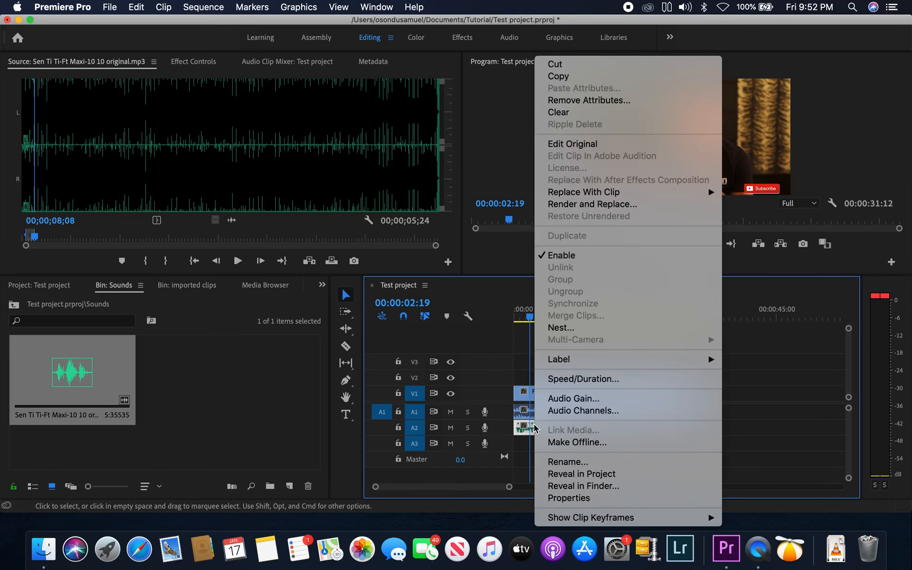
click(574, 401)
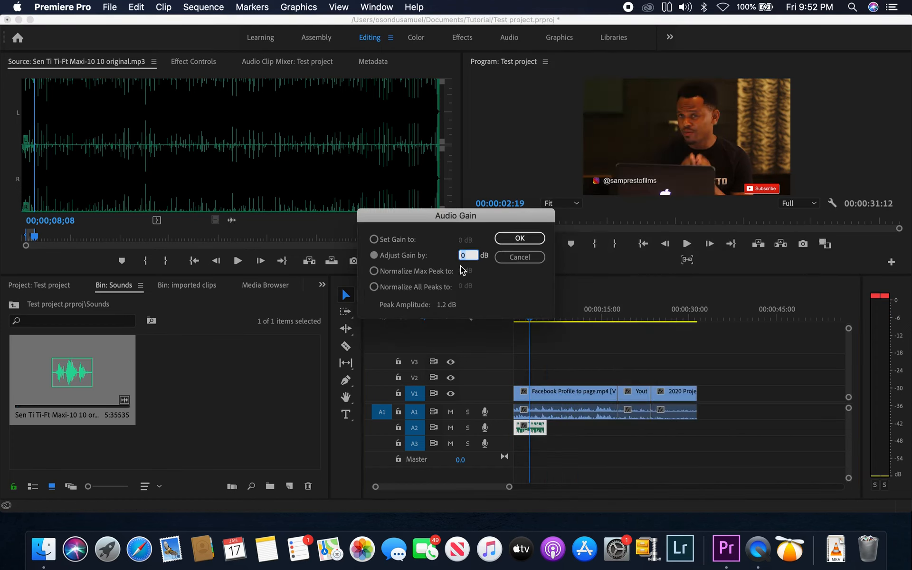
text(-10)
click(526, 238)
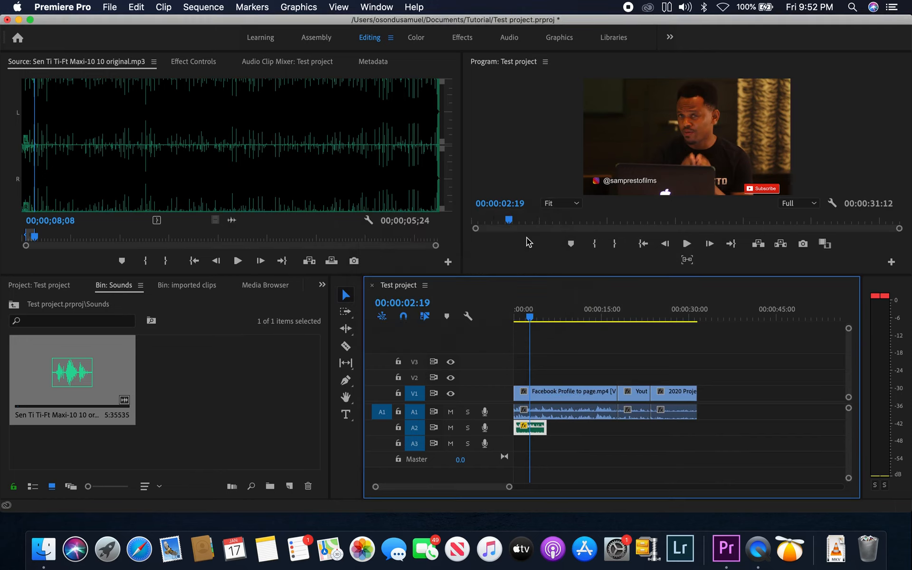
click(515, 317)
key(space)
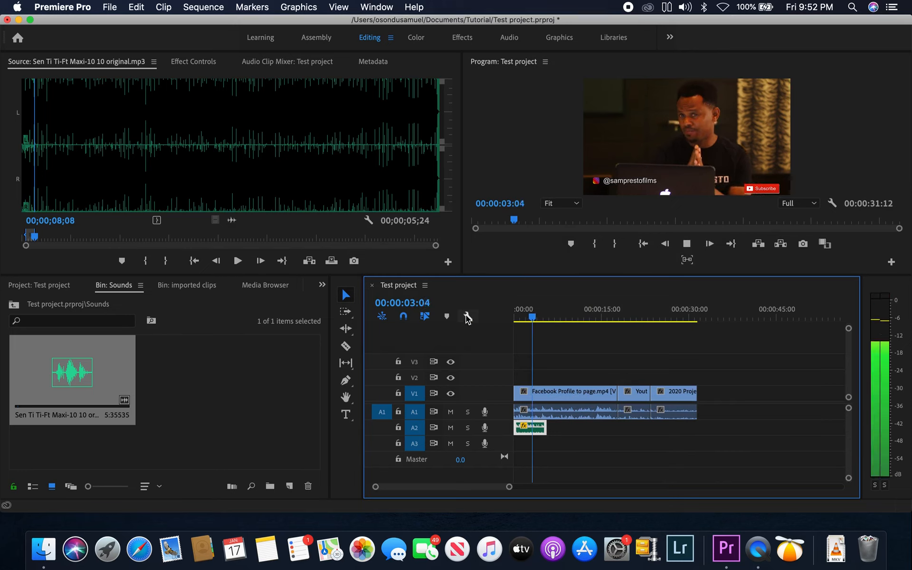
key(space)
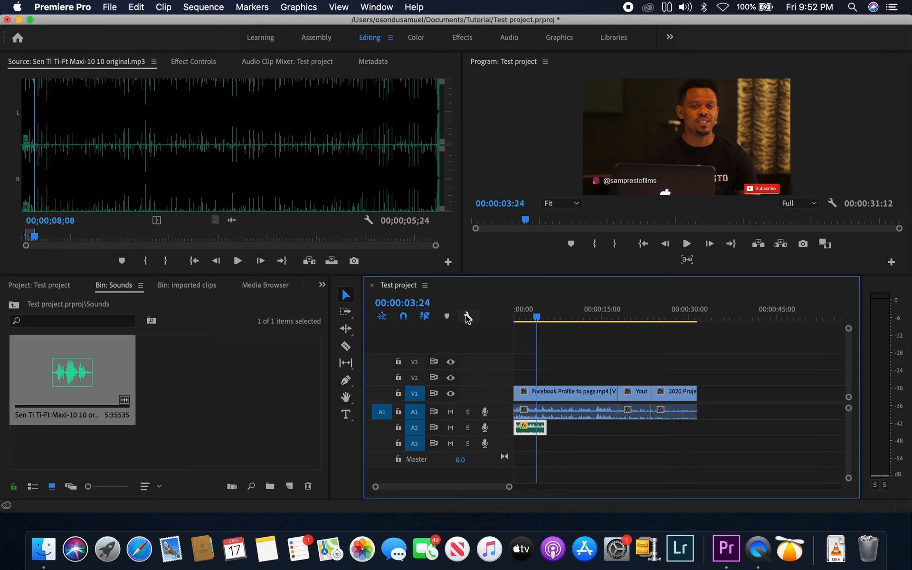
Lower the A2 music clip's gain further to -22 dB and play the sequence from the start
right_click(535, 433)
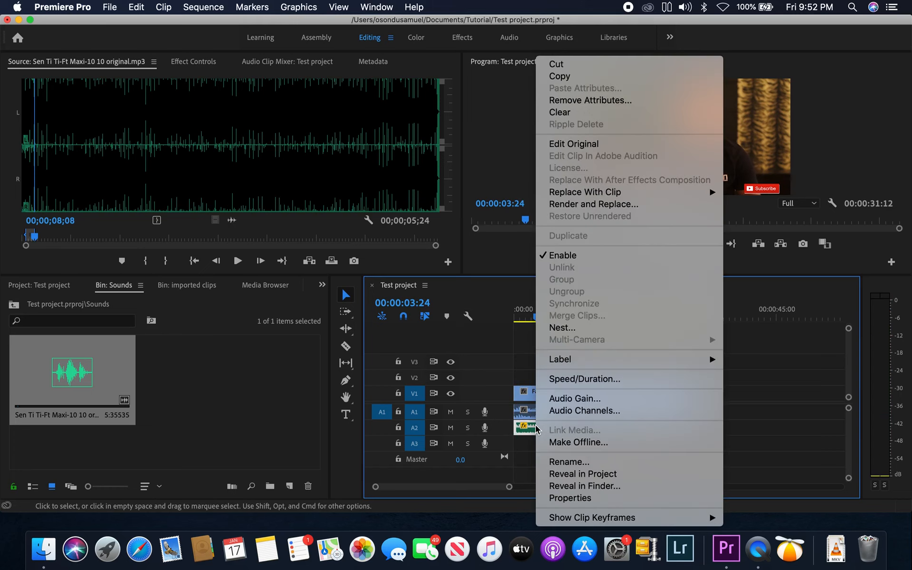
click(573, 398)
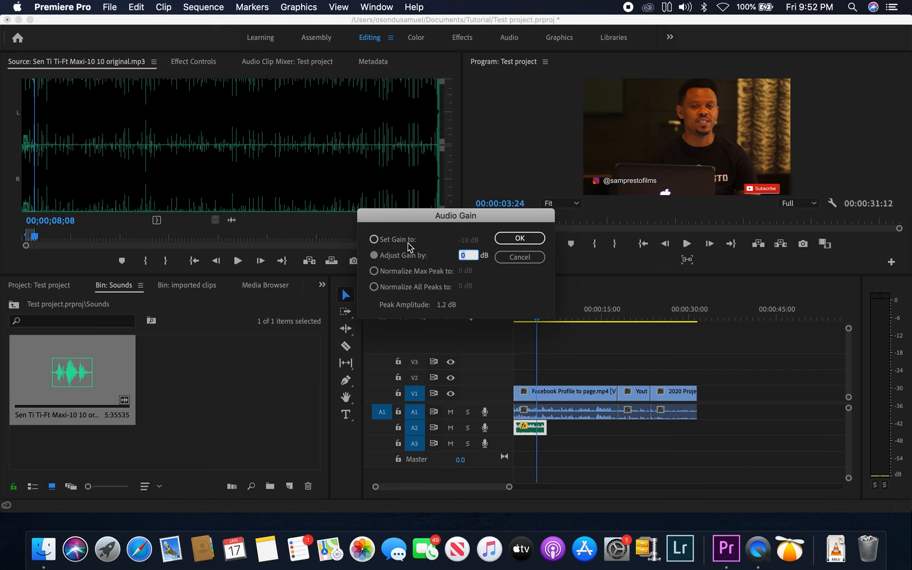
text(-5)
click(512, 238)
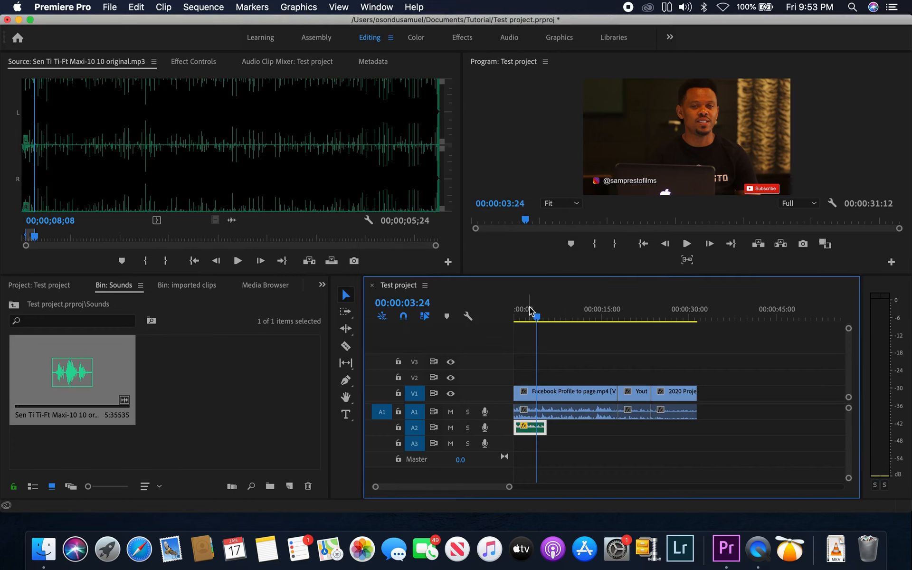
drag(531, 312, 442, 301)
key(space)
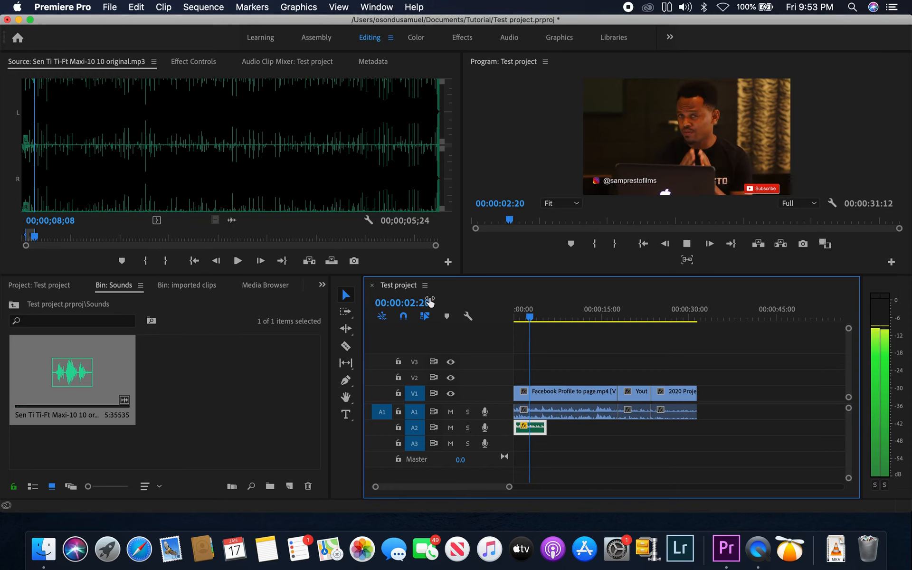
key(space)
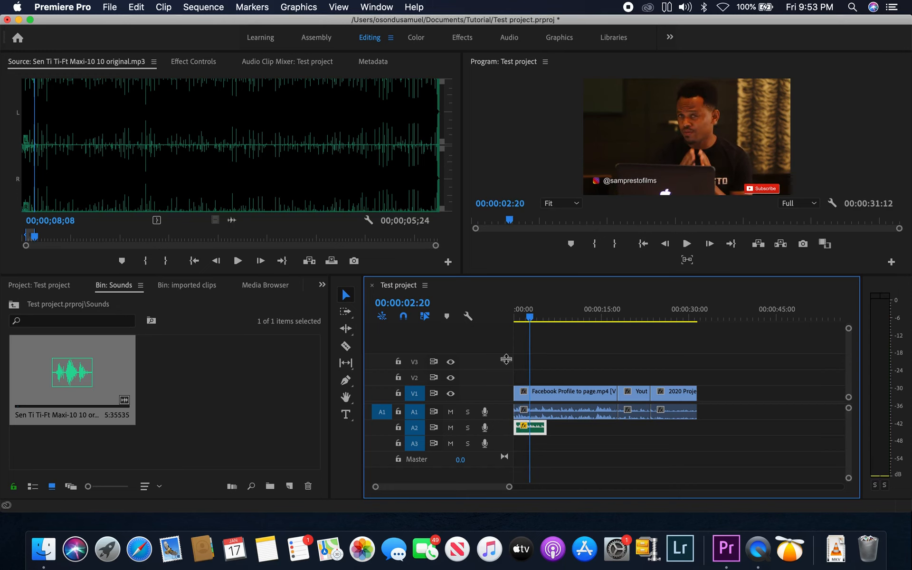
Adjust the A2 music clip's gain by another -7 dB
right_click(531, 429)
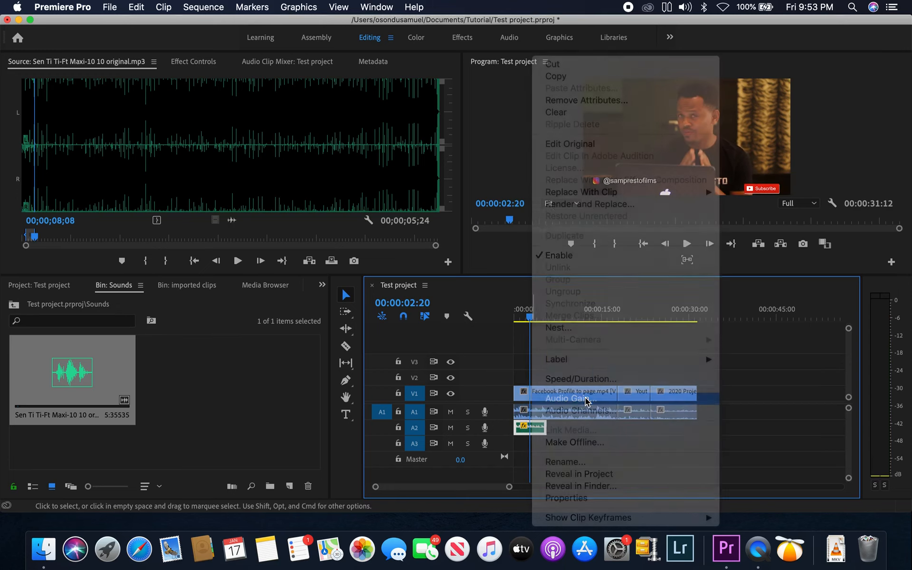
click(586, 401)
text(-7)
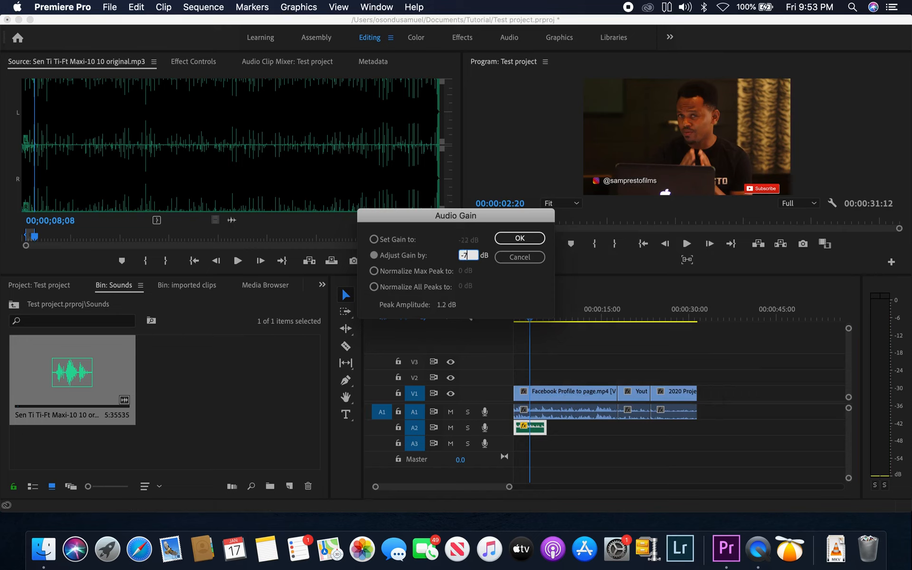
click(519, 238)
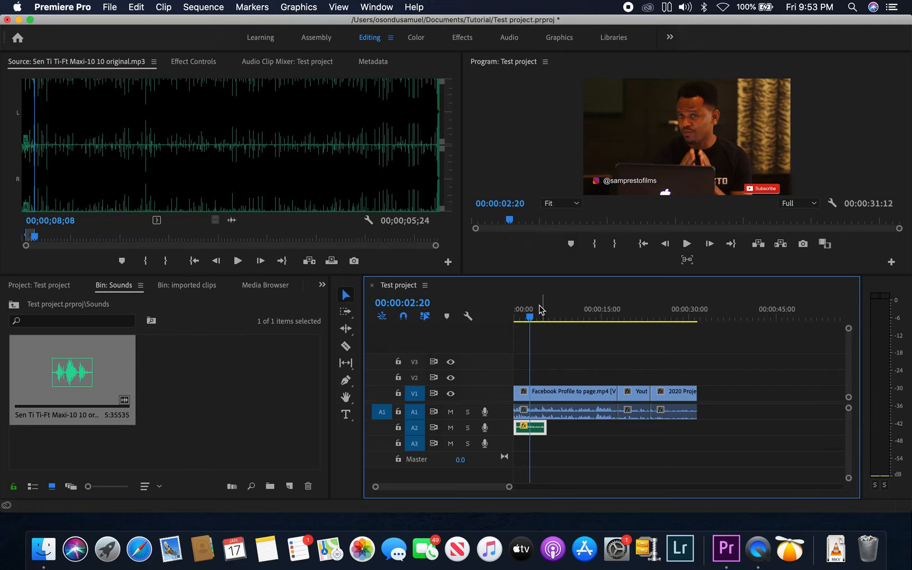
Play the sequence from the start to check the music level and return the playhead to 00:00:00:00
drag(528, 305, 423, 308)
key(space)
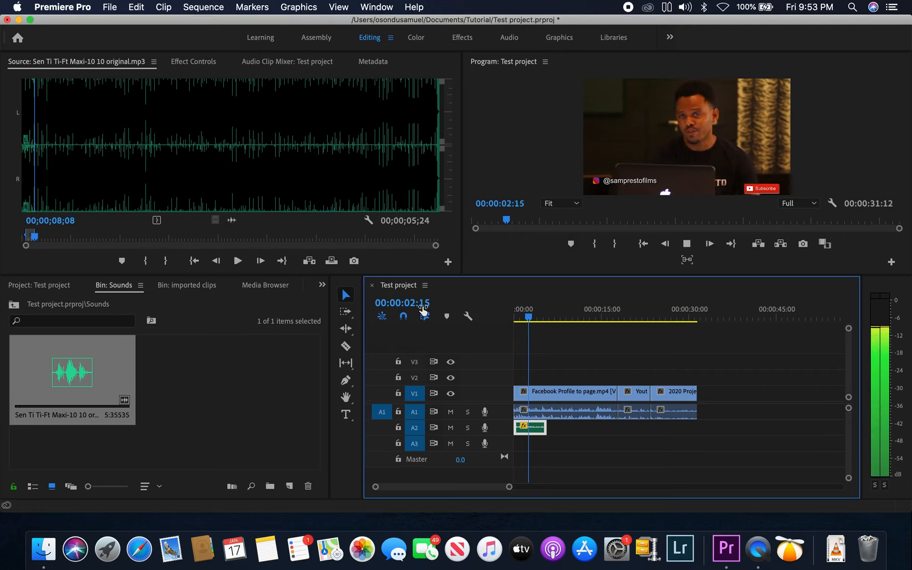
key(space)
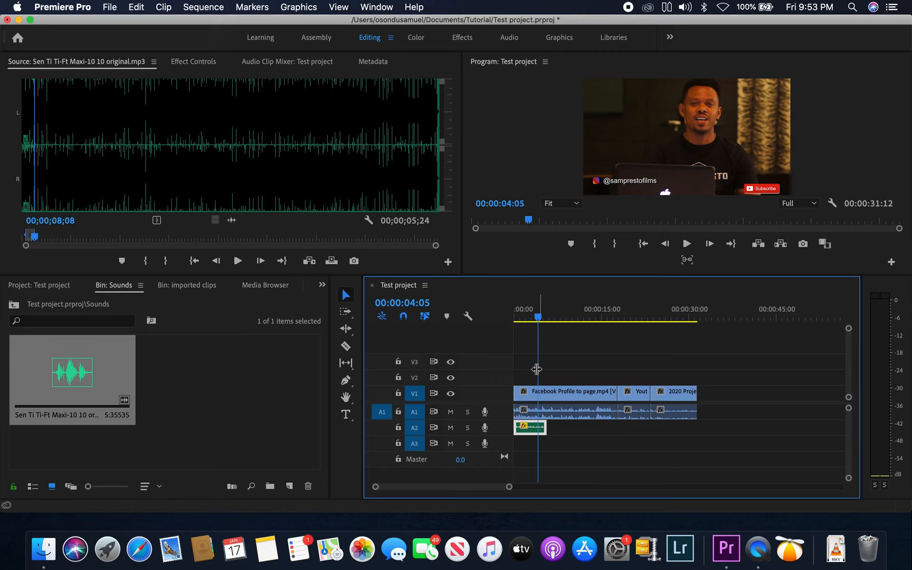
click(530, 317)
drag(531, 317, 493, 319)
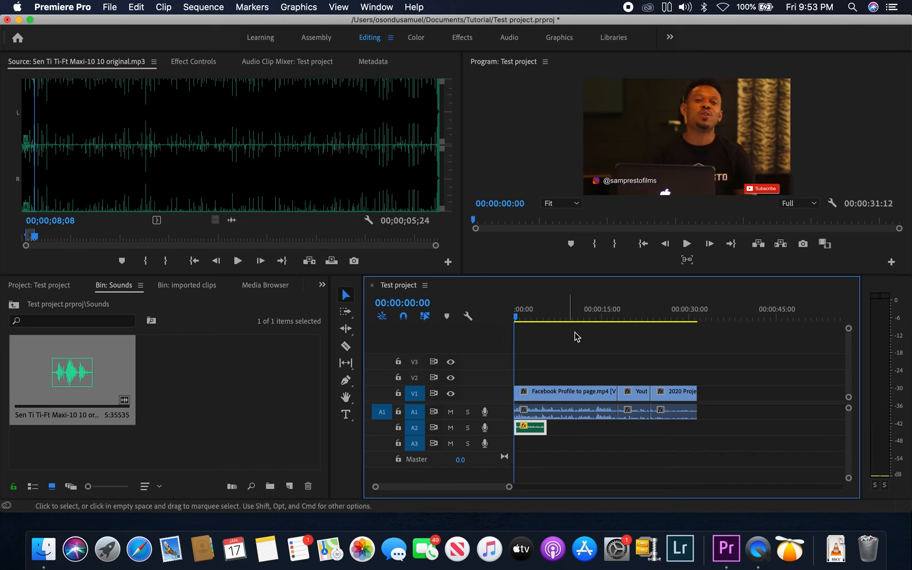
Import LOGO PICS 2.png from the Pictures folder into the imported clips bin
click(50, 286)
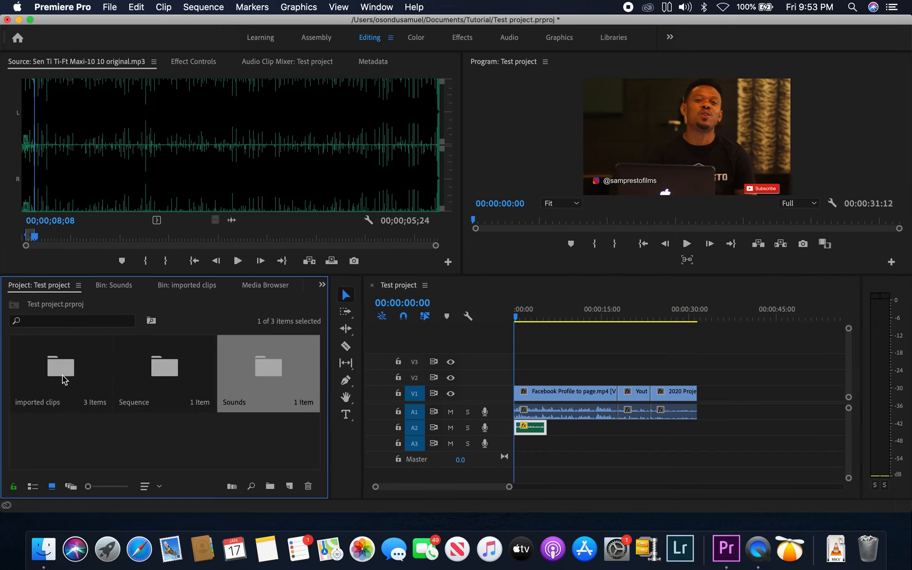
double_click(59, 363)
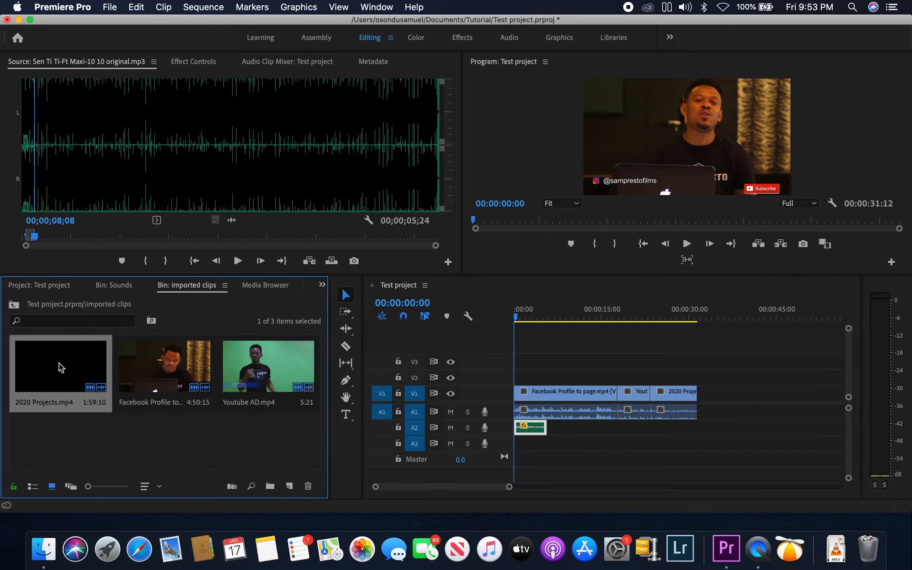
click(167, 456)
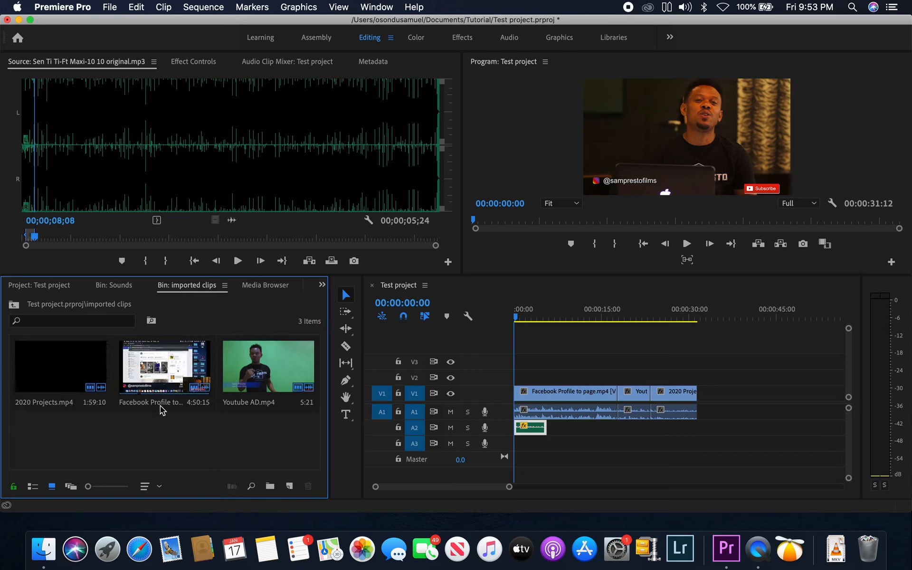
click(108, 7)
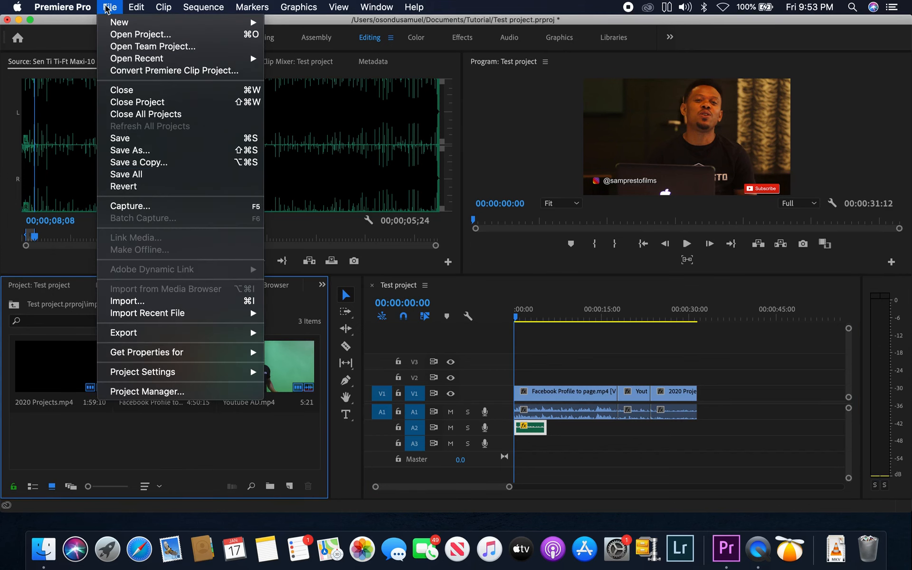
click(164, 301)
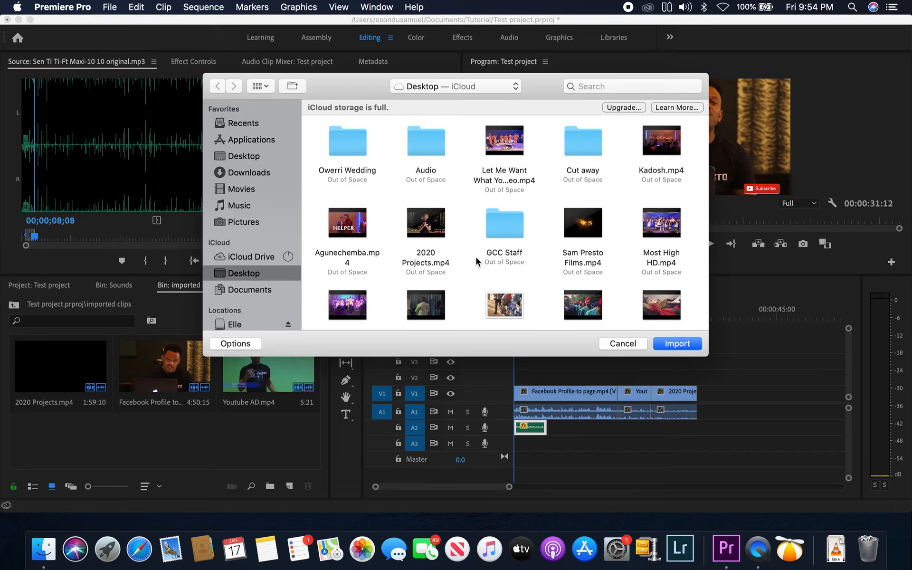
scroll(486, 283, down, 5)
scroll(486, 279, down, 10)
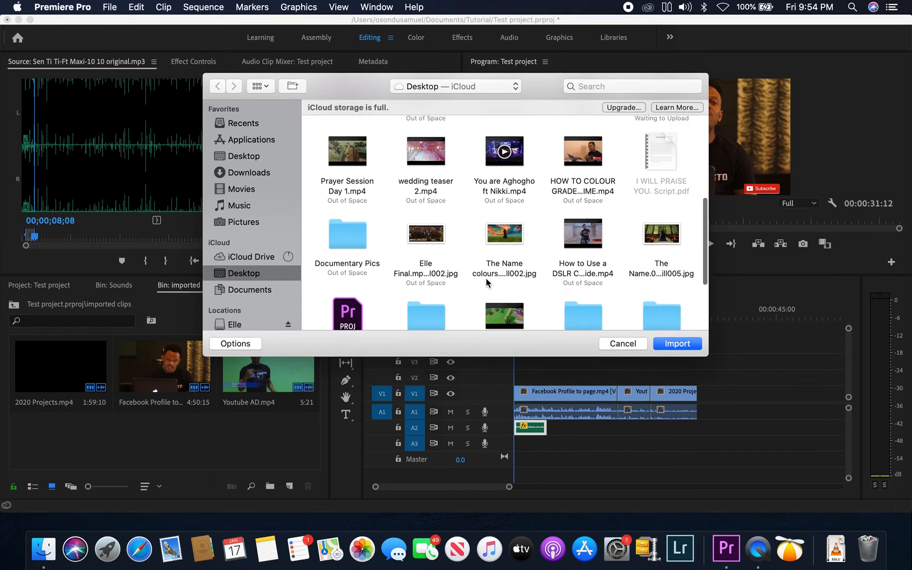
scroll(486, 278, up, 3)
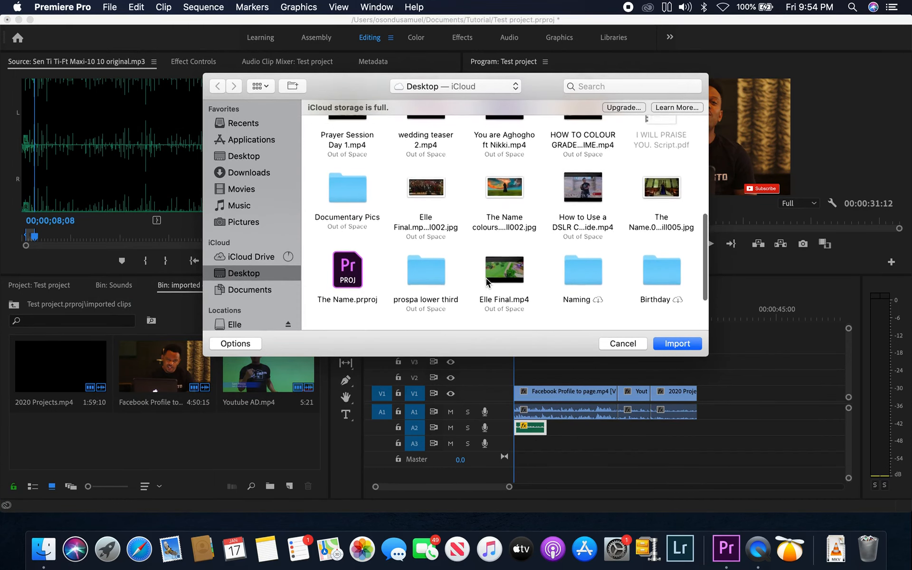
click(245, 222)
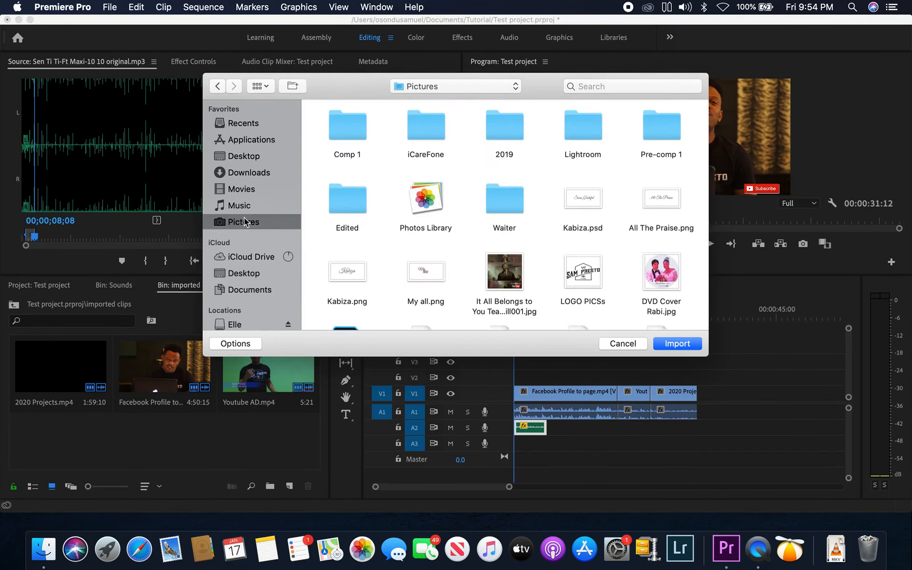
scroll(570, 288, down, 5)
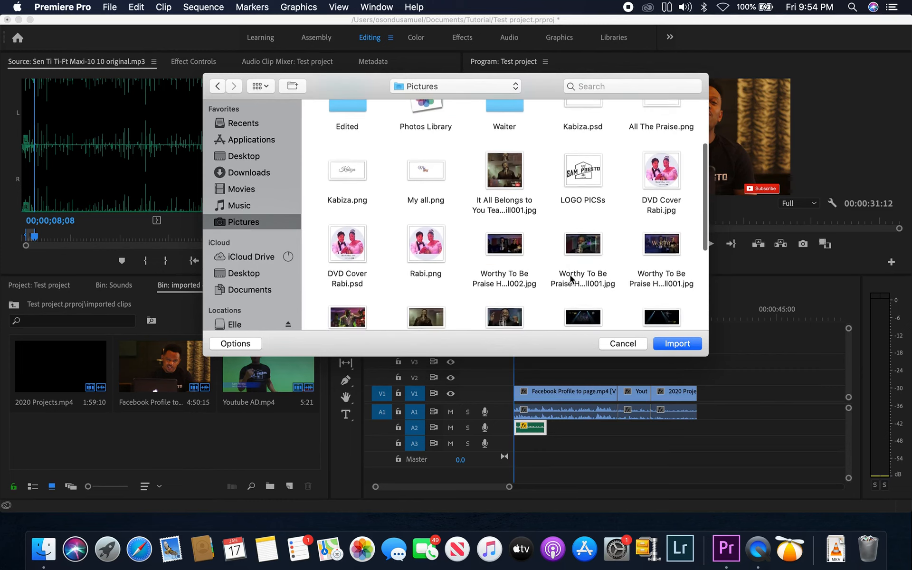
scroll(570, 279, down, 4)
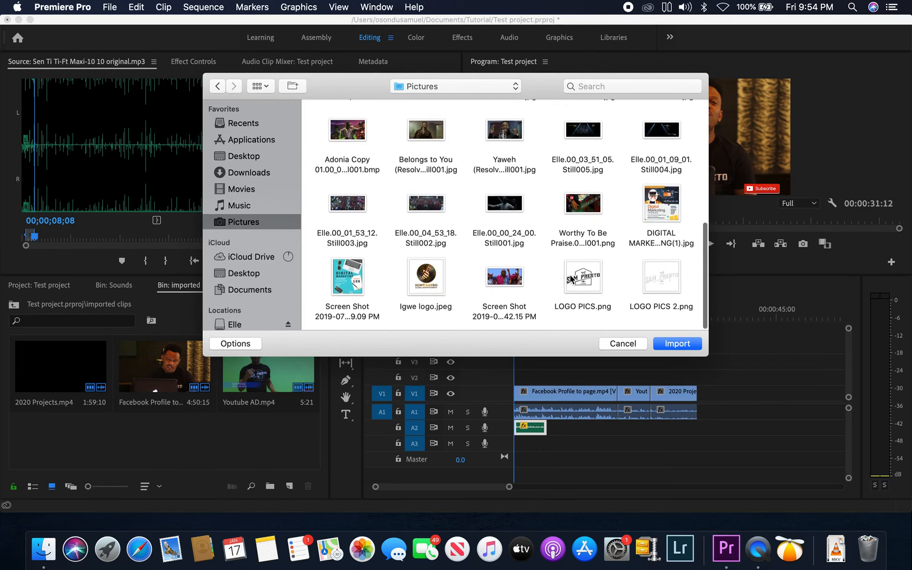
click(655, 286)
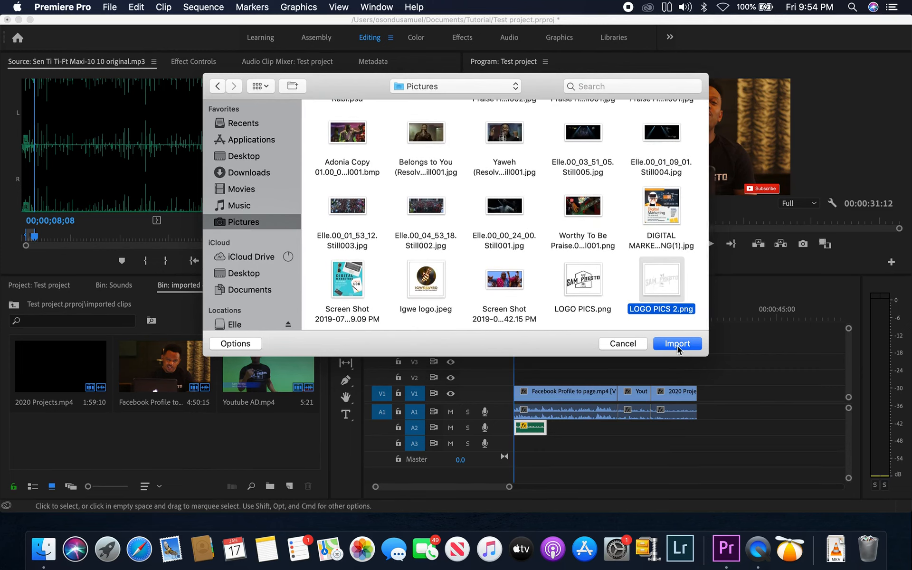
click(677, 344)
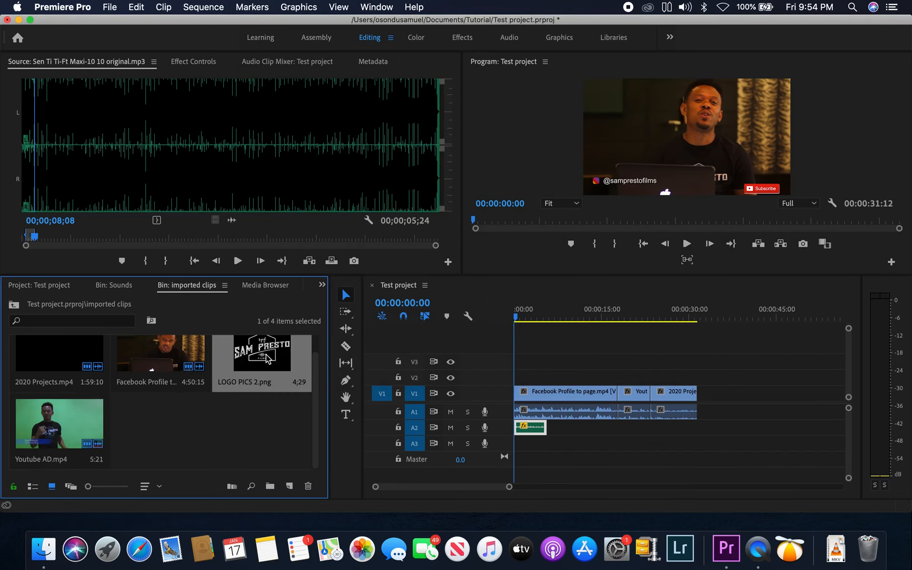
Place LOGO PICS 2.png on V2 at the start of the sequence and play briefly to check the overlay
drag(269, 355, 520, 377)
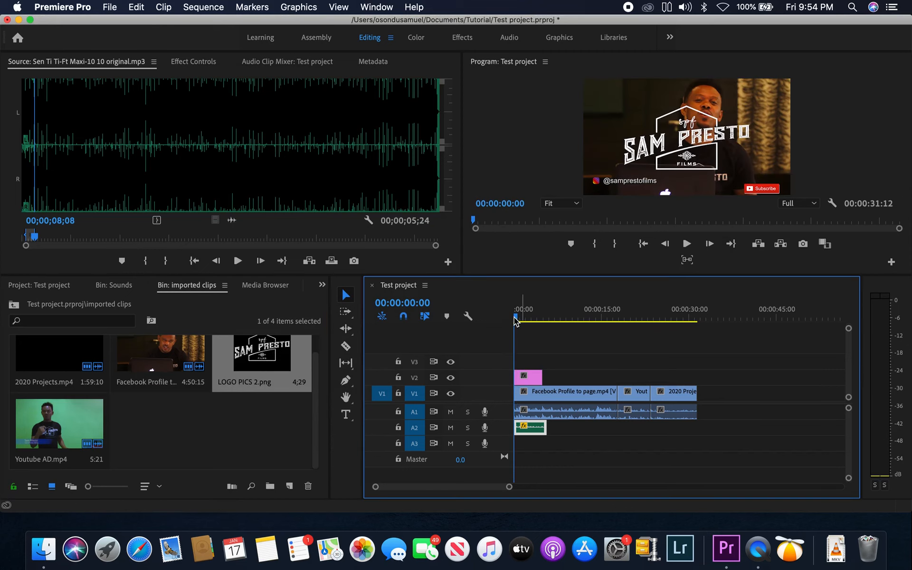
key(space)
key(space)
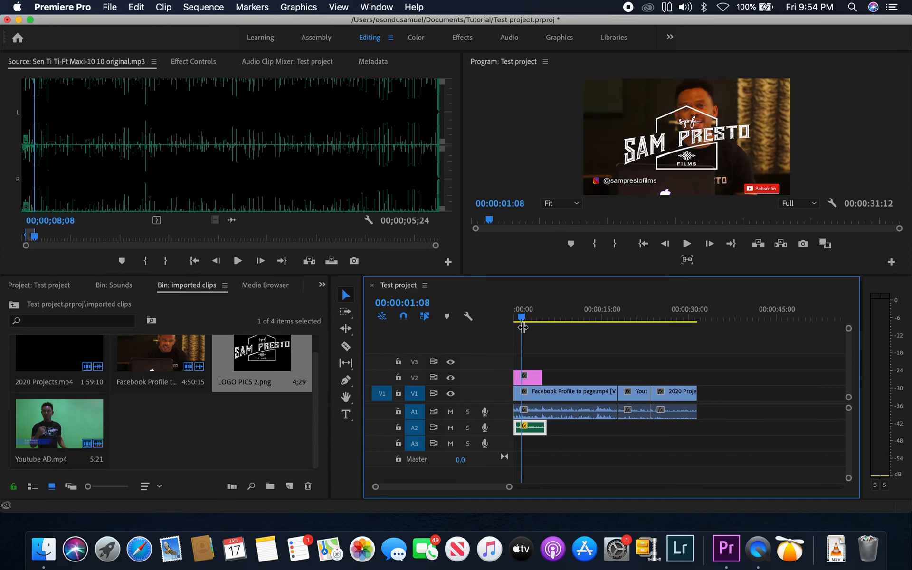
Apply Set to Frame Size to the LOGO PICS 2.png clip on V2
click(534, 379)
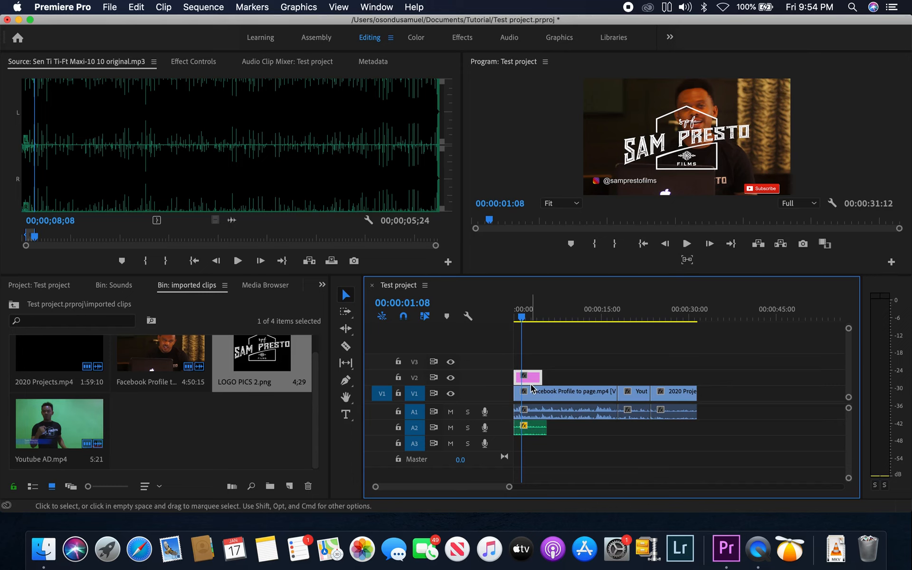
key(equal)
key(equal)
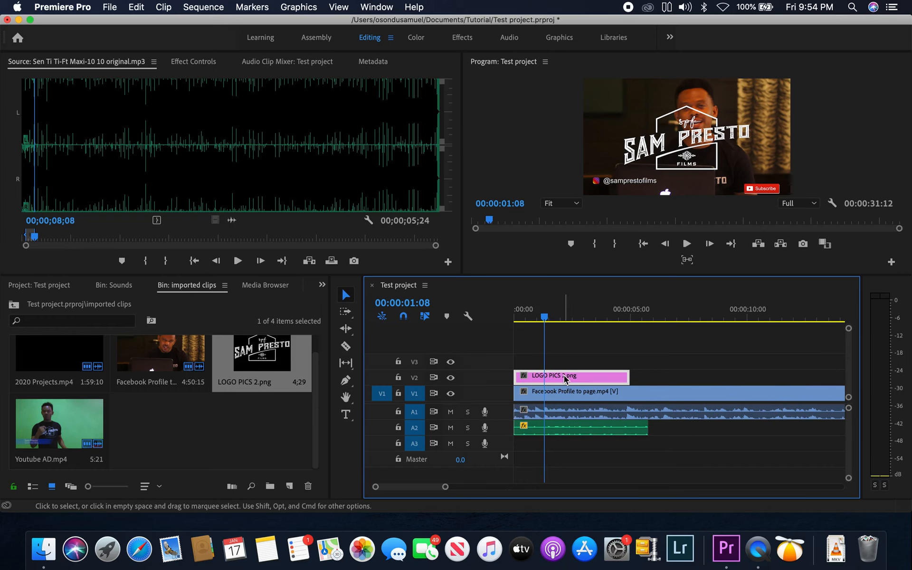
right_click(563, 375)
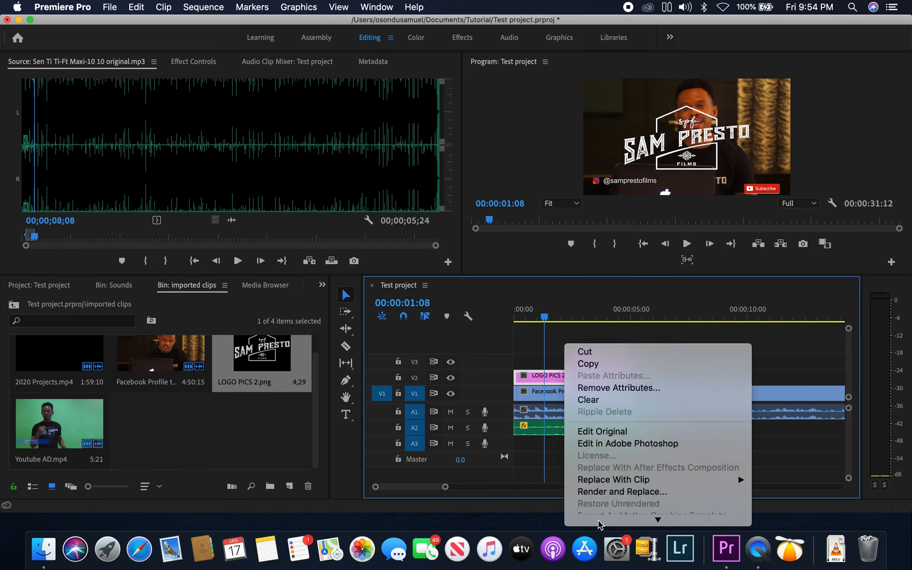
mouse_move(599, 522)
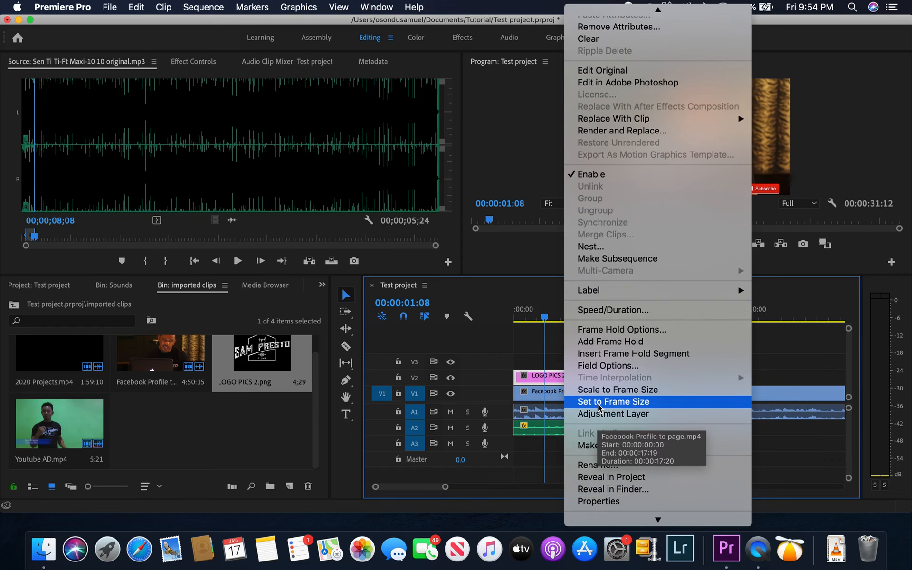
click(599, 403)
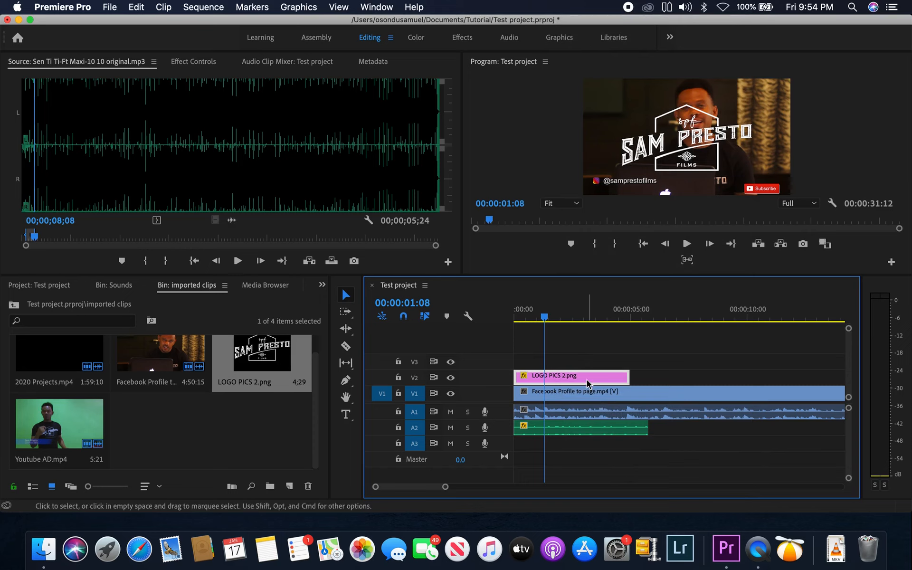
Apply Scale to Frame Size to the logo clip on V2 and scrub from the start to 00:00:03:00 to check it
right_click(555, 375)
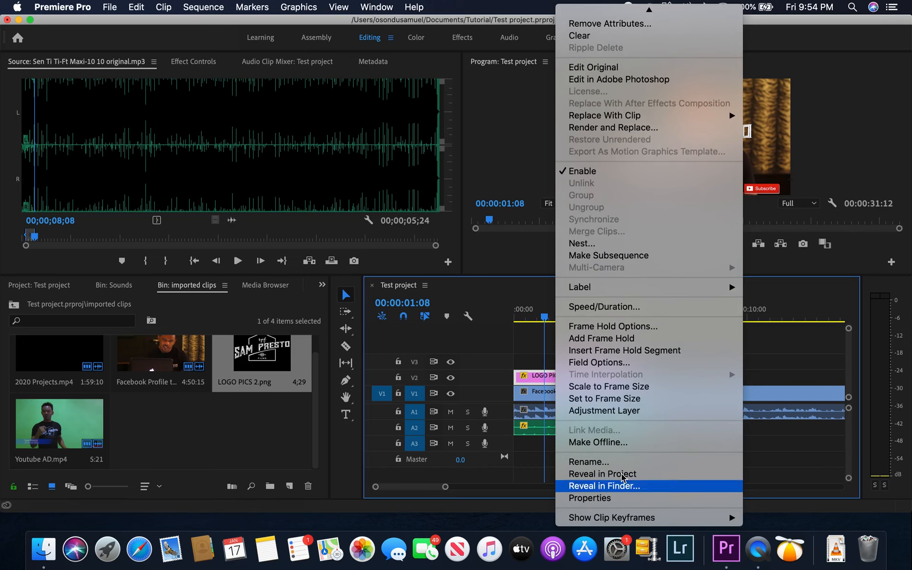
click(618, 387)
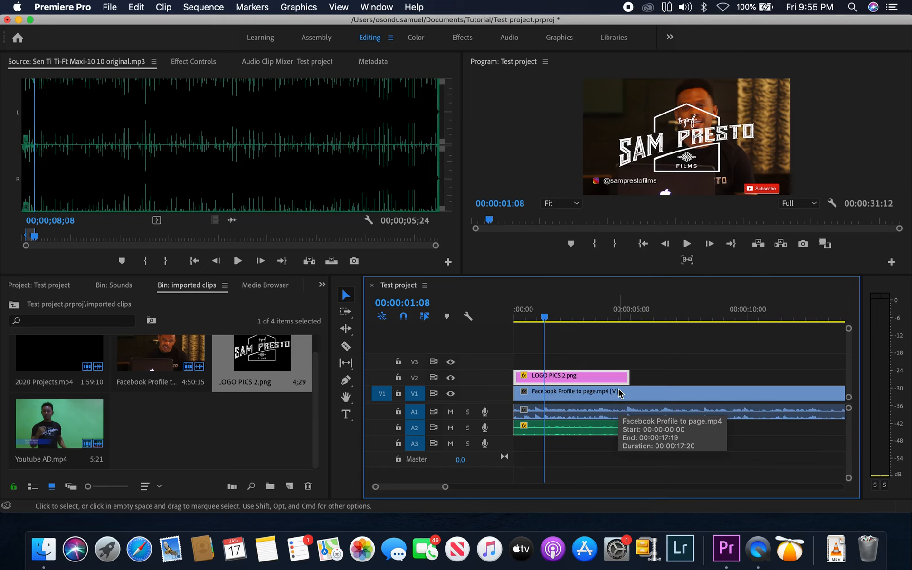
drag(545, 316, 490, 309)
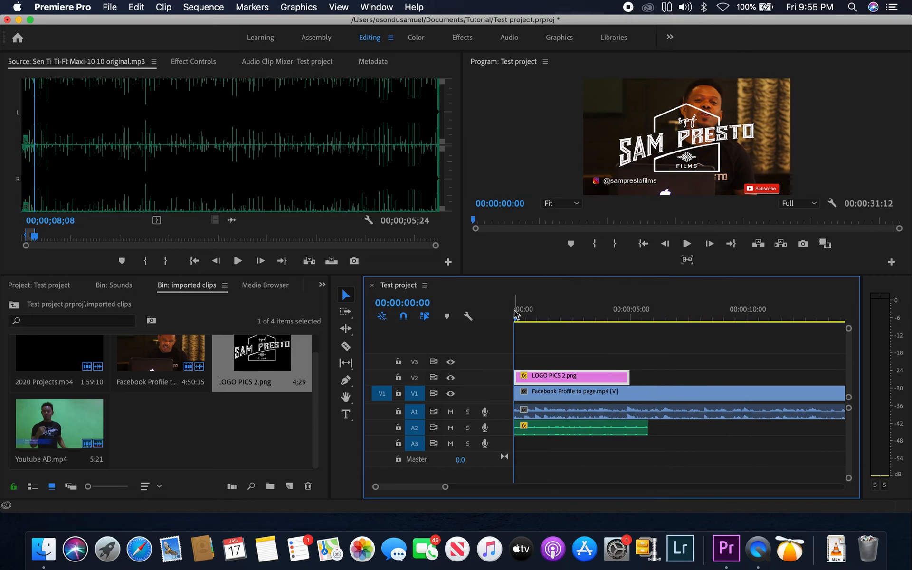
drag(516, 313, 584, 317)
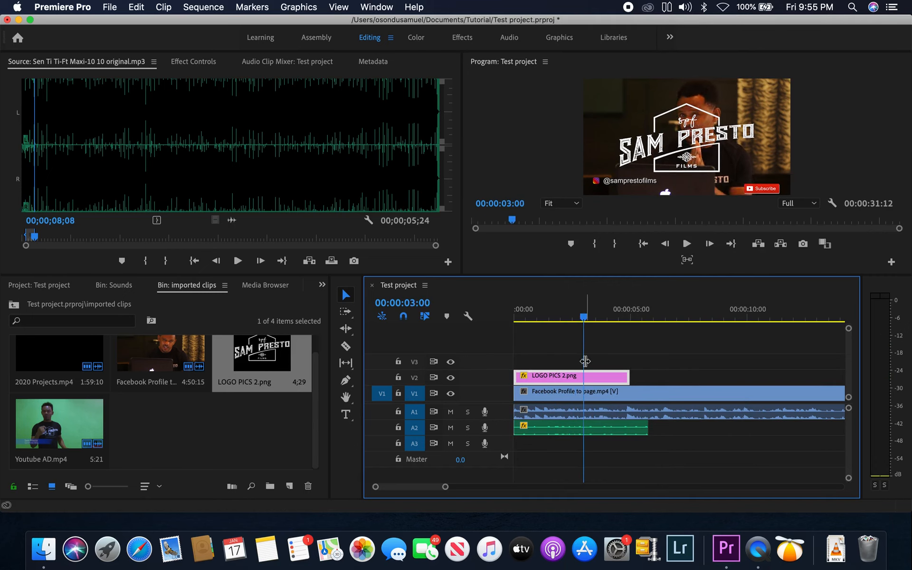
Delete LOGO PICS 2.png from V2 in the sequence and from the imported clips bin
key(Delete)
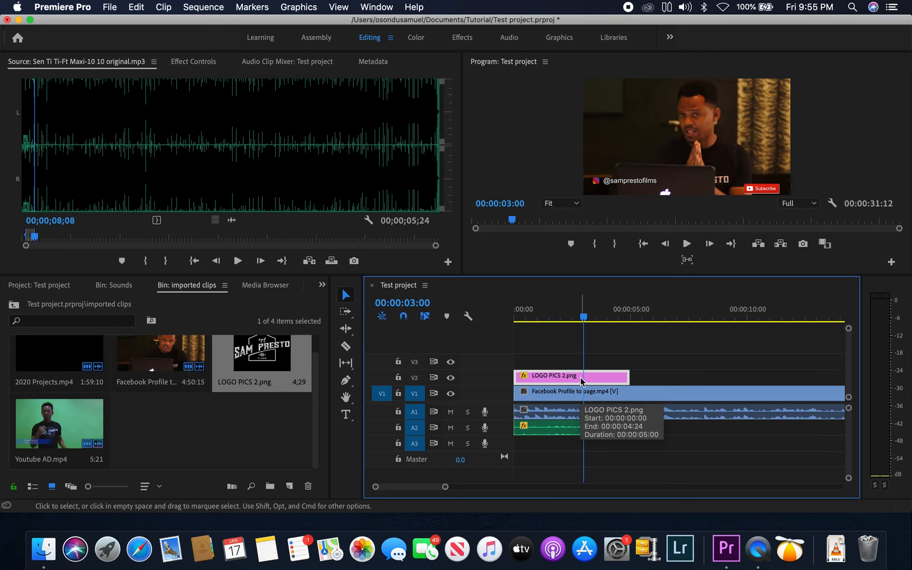
click(274, 366)
key(Delete)
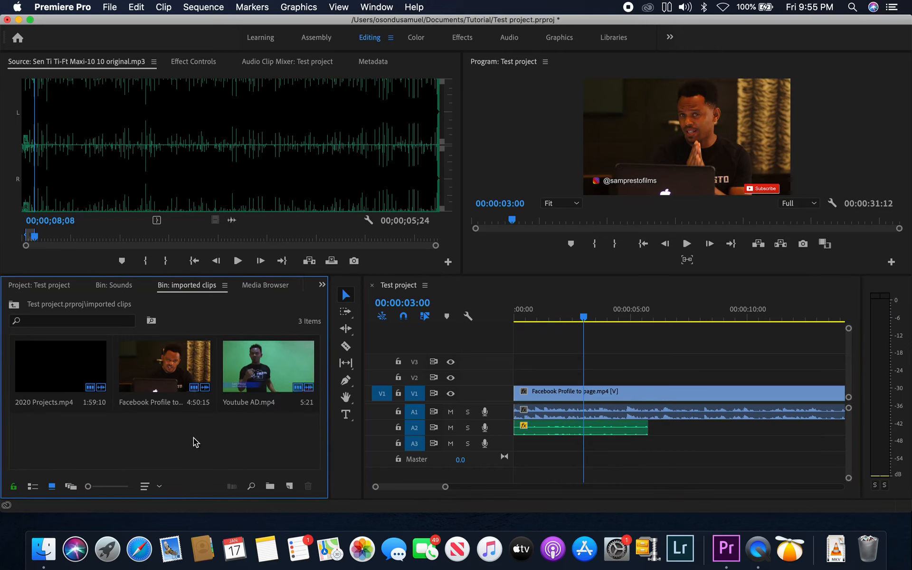
Import DIGITAL MARKETING TRAINING(1).jpg from the Pictures folder into the imported clips bin after previewing it
click(110, 6)
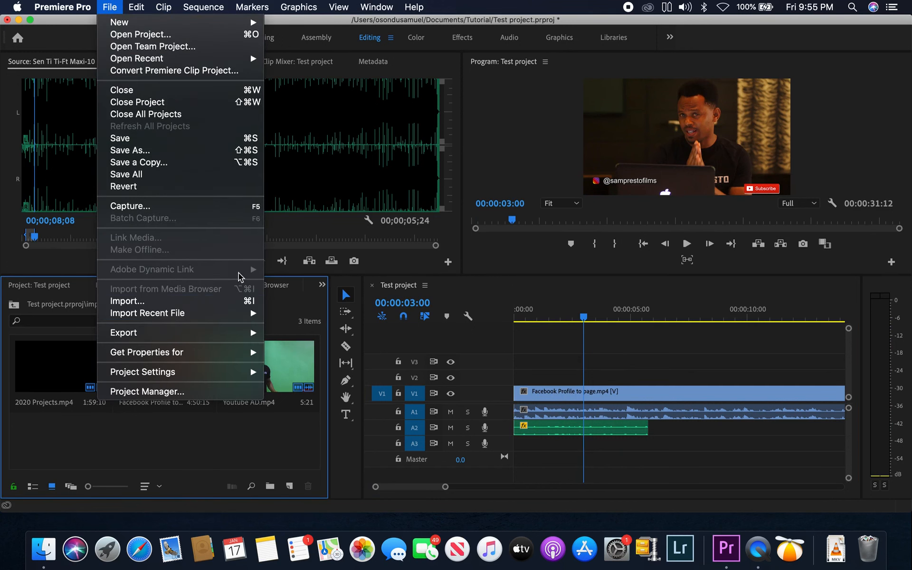
click(244, 299)
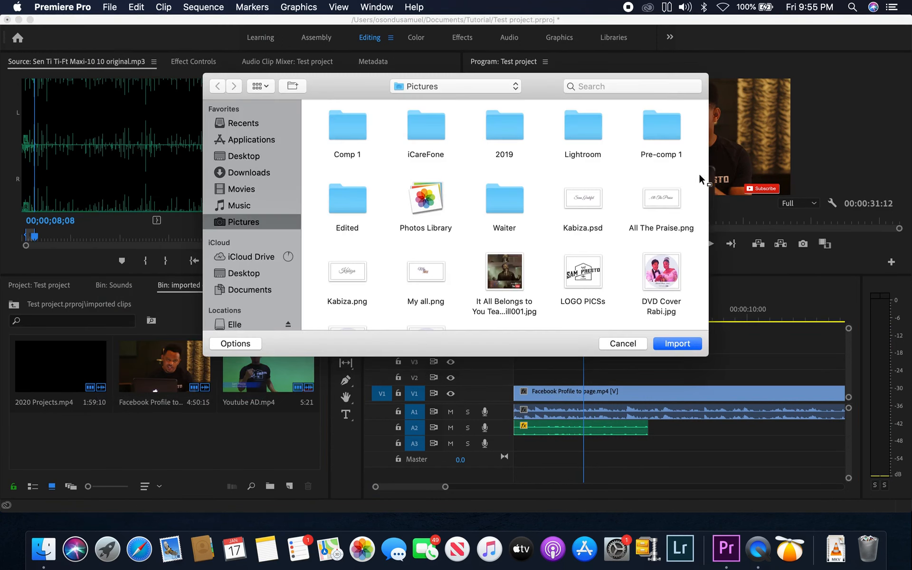
scroll(642, 252, down, 5)
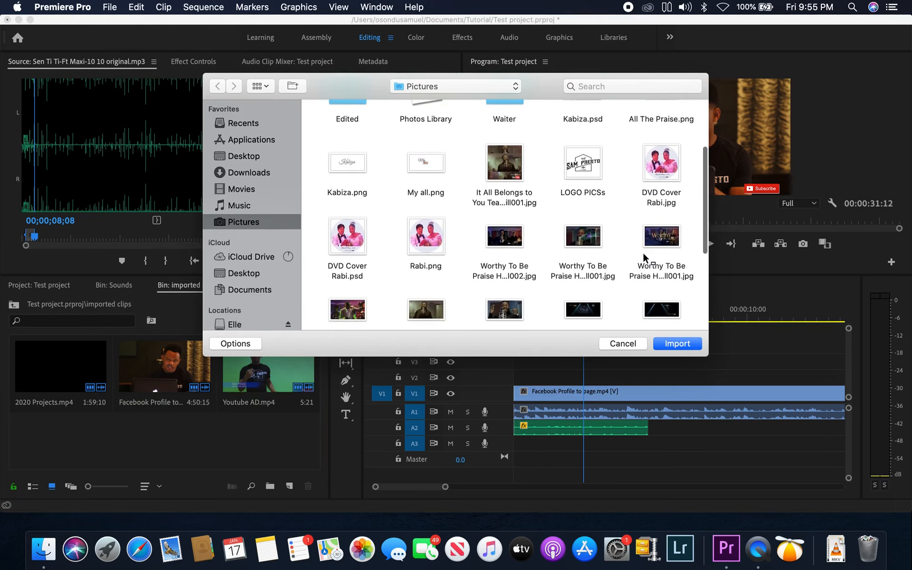
scroll(644, 257, down, 2)
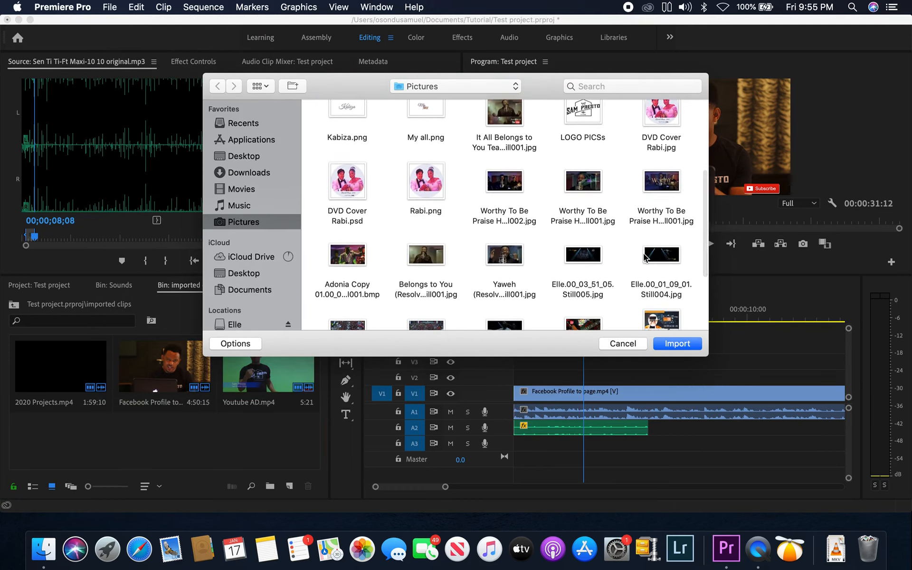
scroll(644, 257, down, 3)
scroll(644, 257, down, 3)
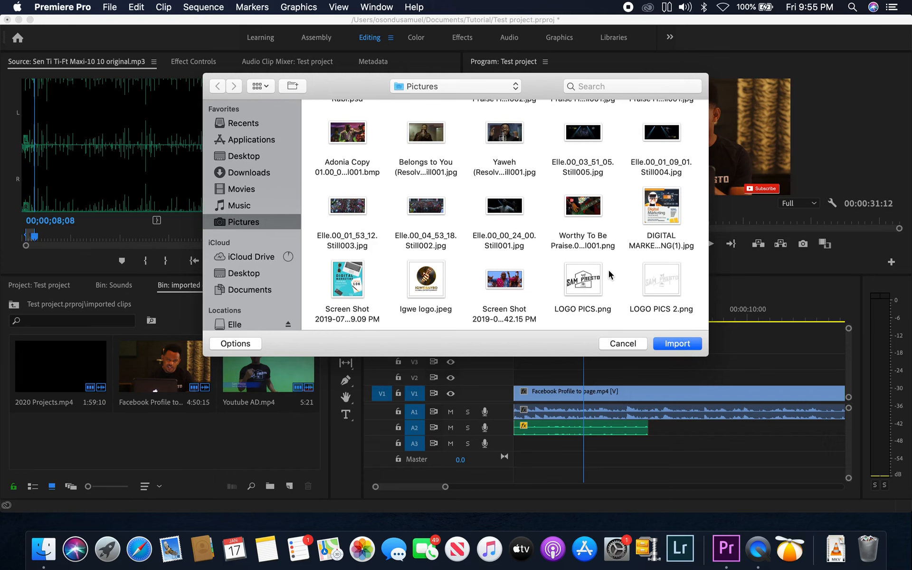
click(668, 200)
key(space)
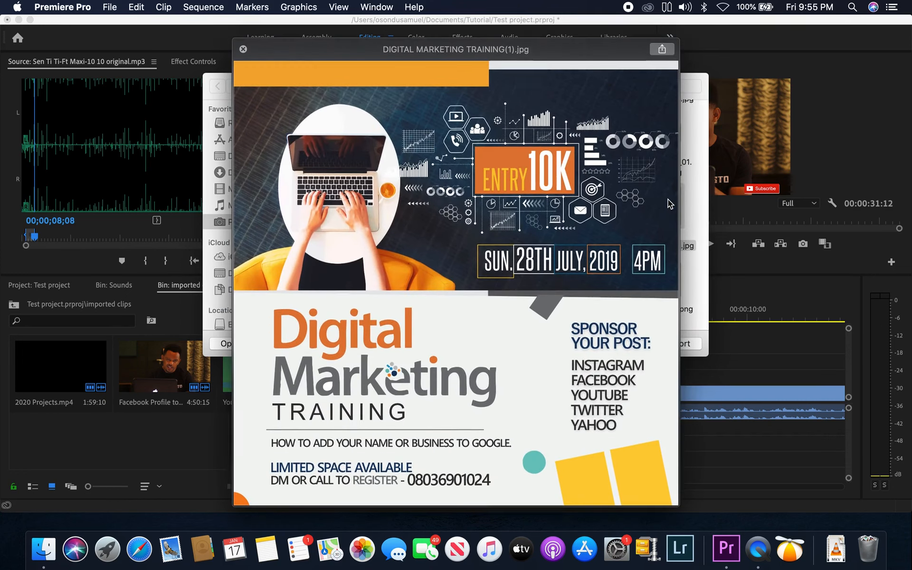
key(space)
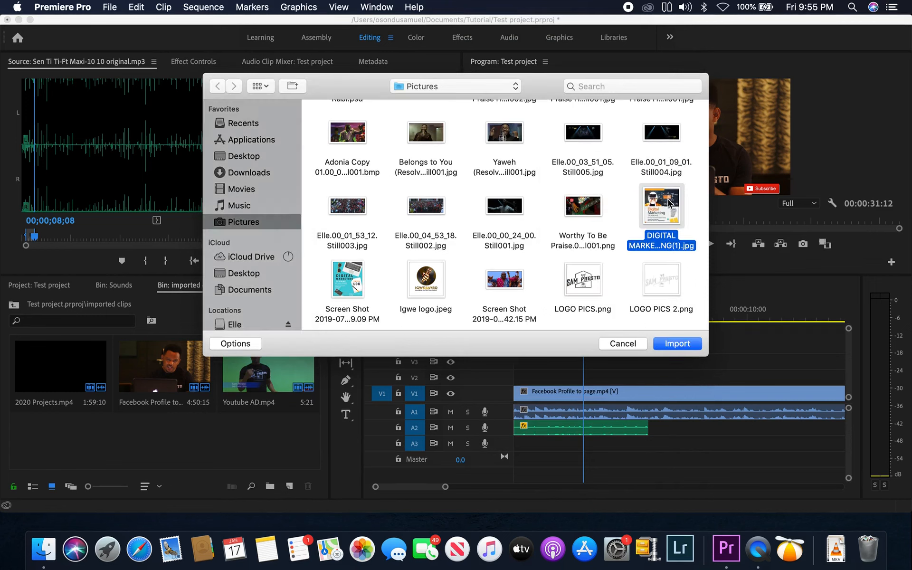
click(676, 343)
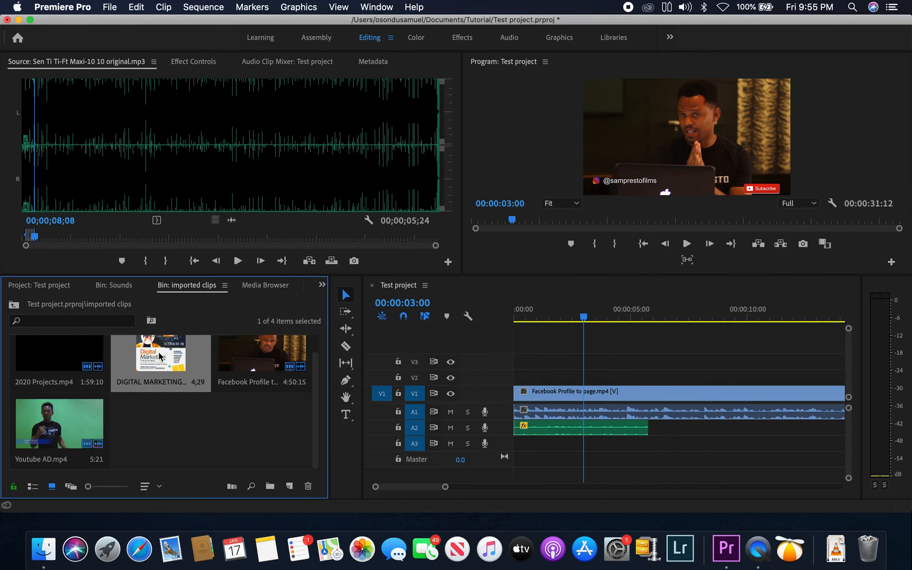
Place DIGITAL MARKETING TRAINING(1).jpg on V2 at the start of the sequence and apply Set to Frame Size to it
drag(155, 354, 494, 370)
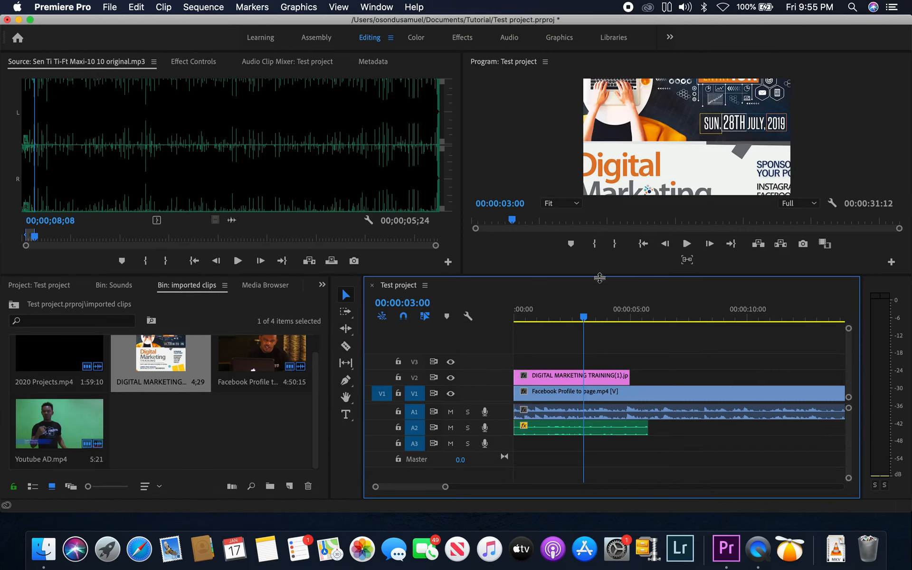
click(575, 378)
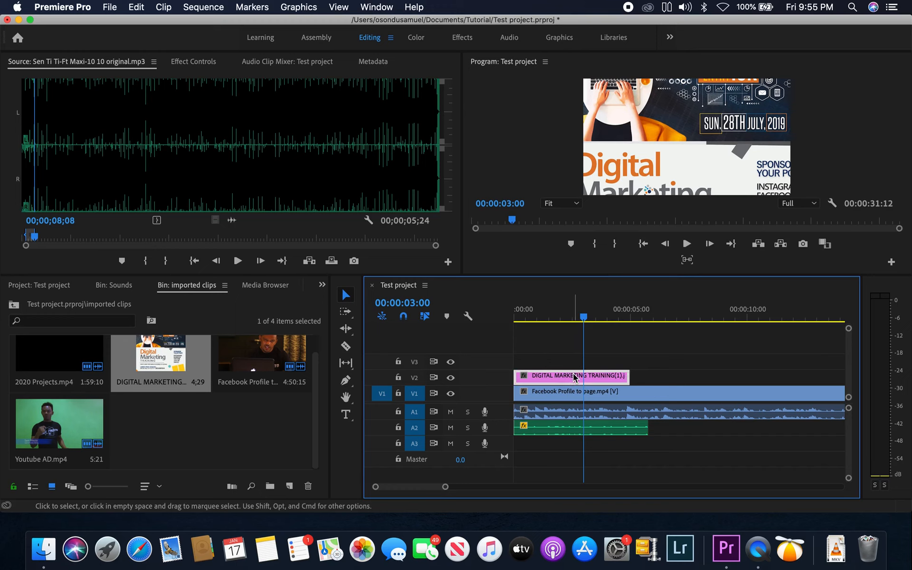
right_click(575, 377)
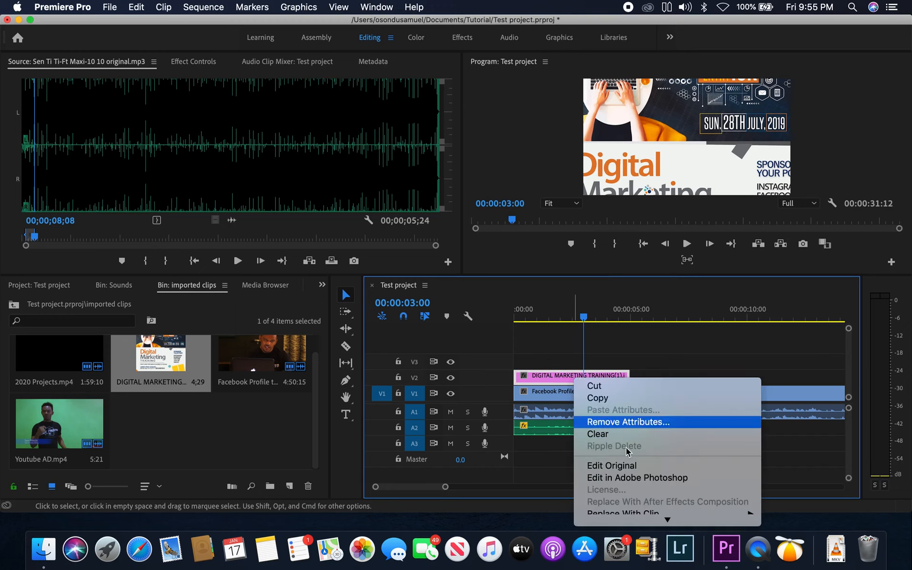
mouse_move(642, 523)
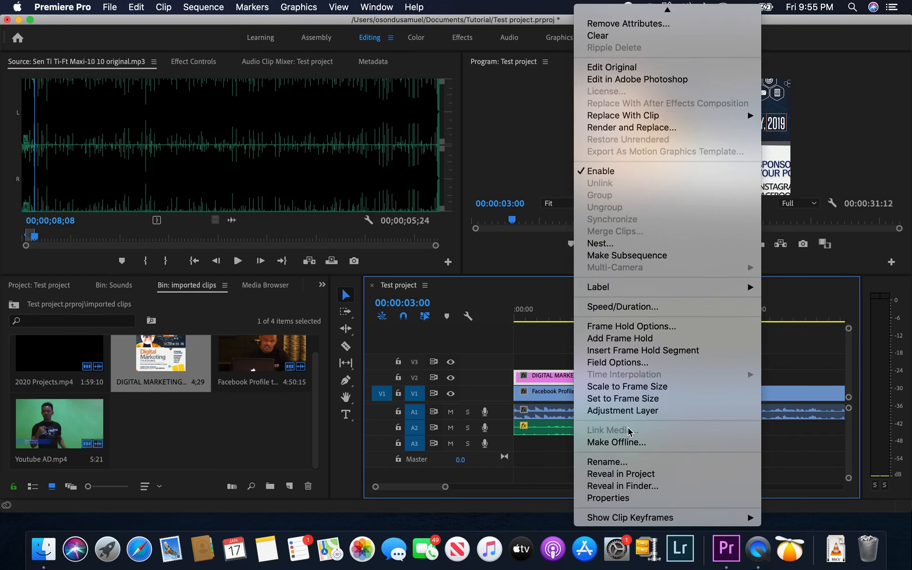
click(626, 398)
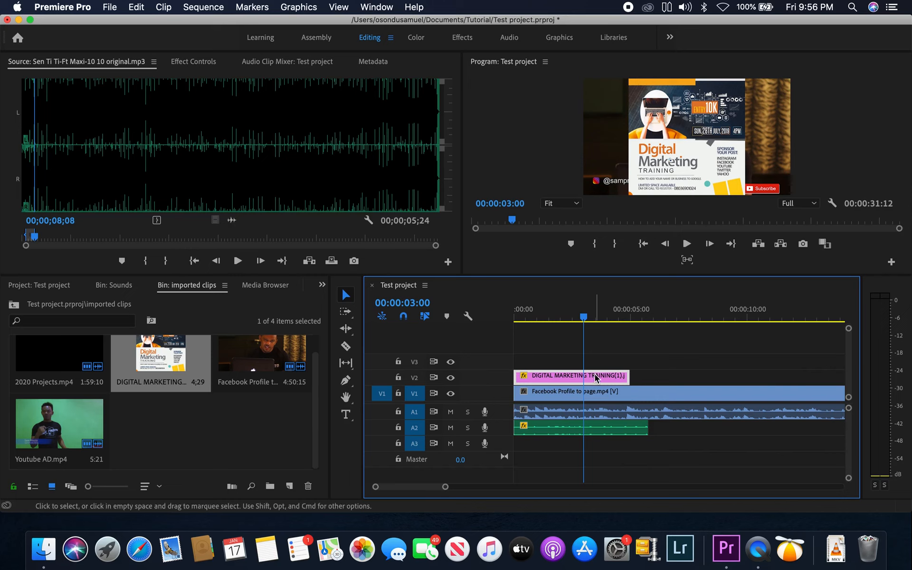
Move the flyer clip on V2 to start at about 00:00:04:09 and scrub past its end to 00:00:09:12 to check it
drag(602, 378, 714, 378)
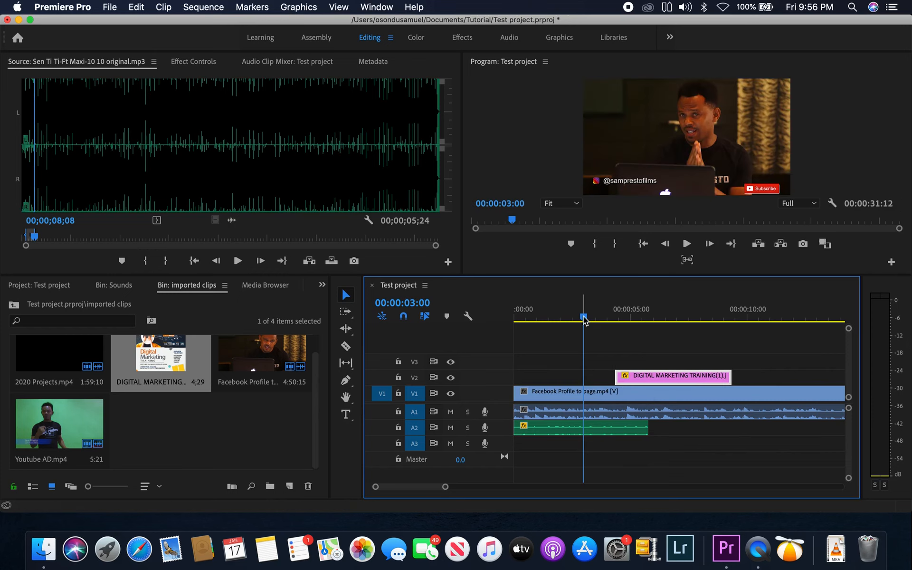
drag(585, 320, 596, 323)
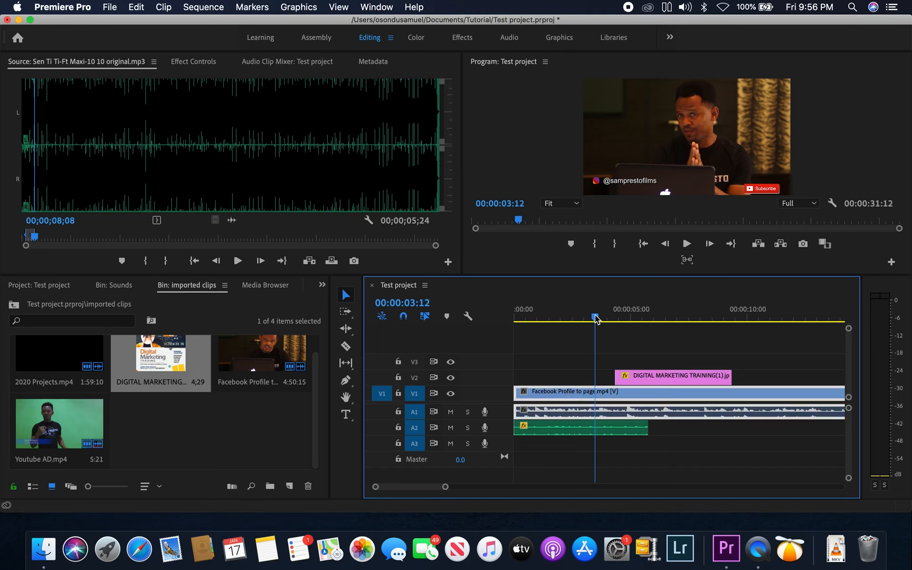
drag(597, 321, 609, 322)
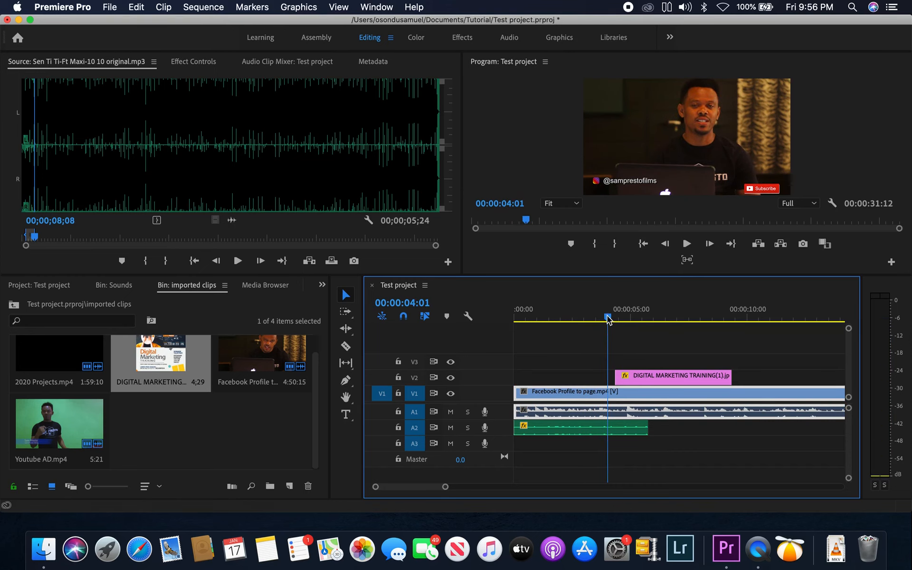
drag(608, 318, 614, 318)
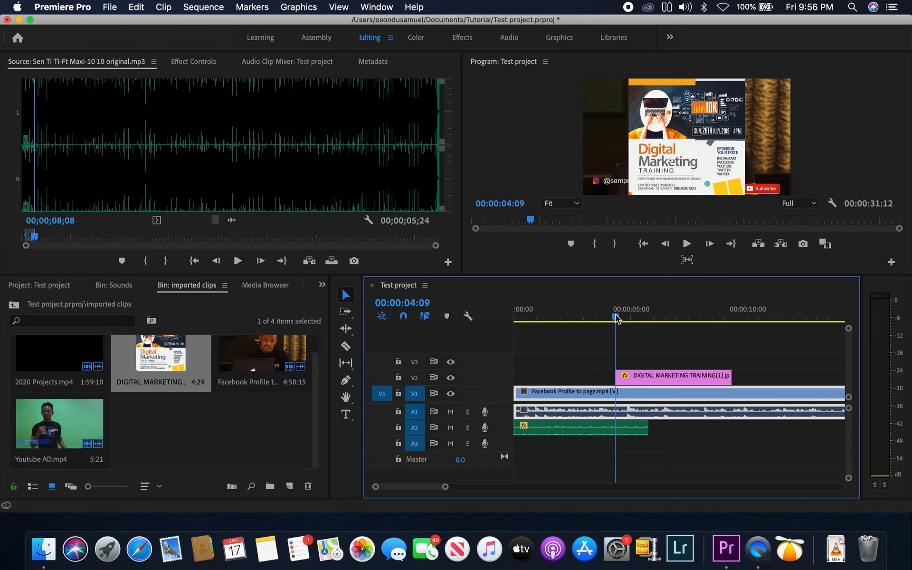
drag(616, 318, 627, 317)
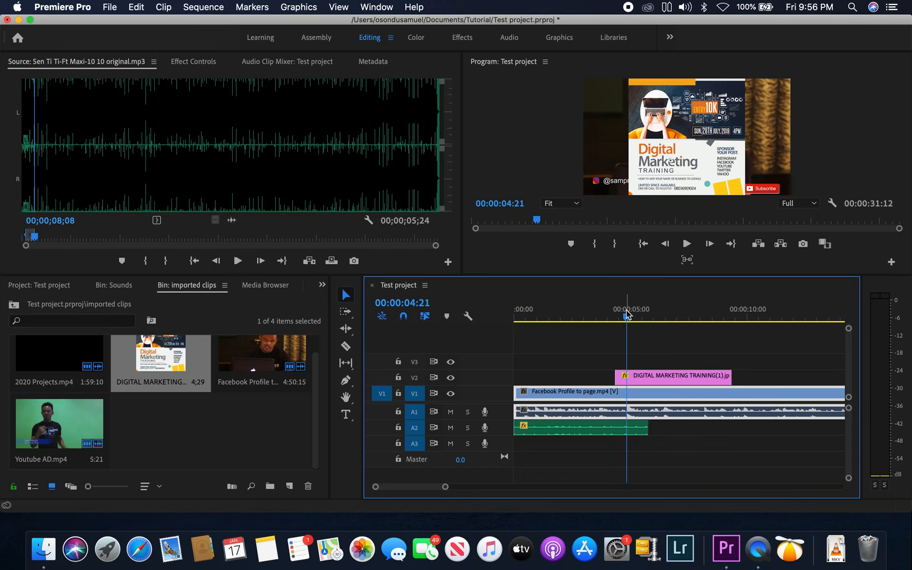
drag(627, 321, 638, 322)
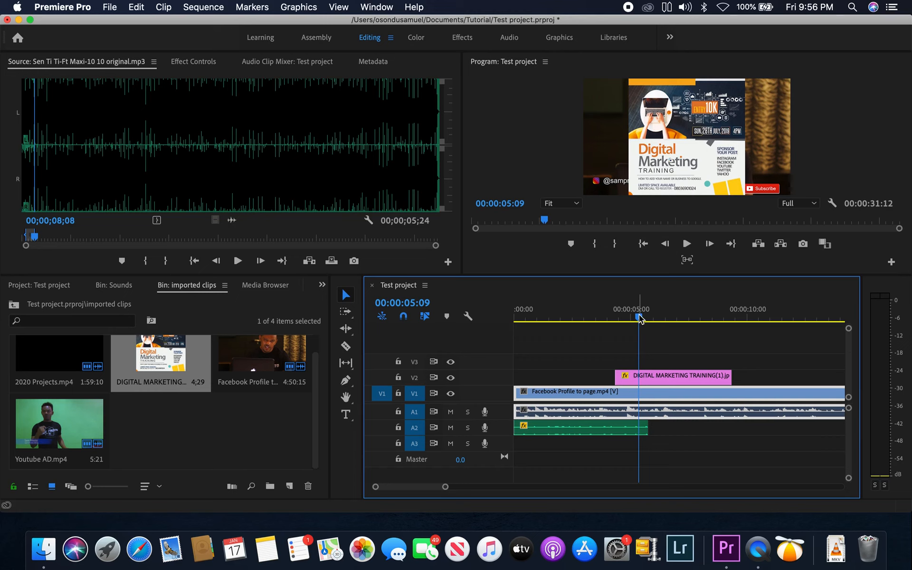
drag(638, 318, 737, 319)
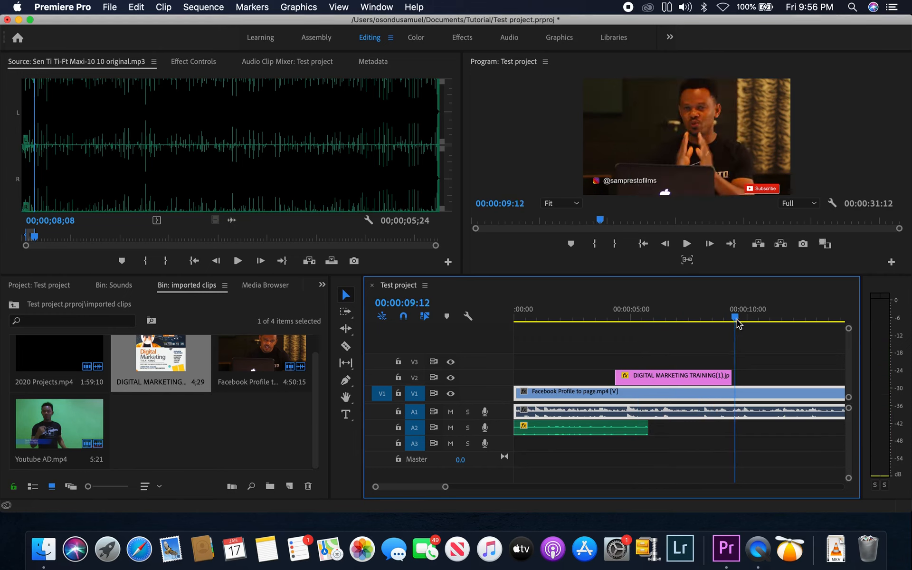
Return the playhead to 00:00:00:00 with the whole sequence in view
key(minus)
key(minus)
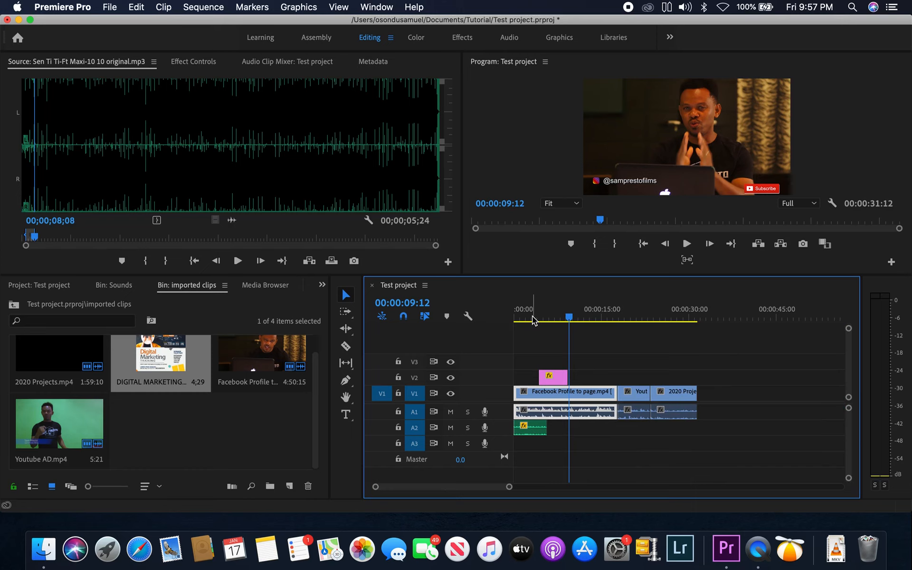
drag(534, 310, 464, 311)
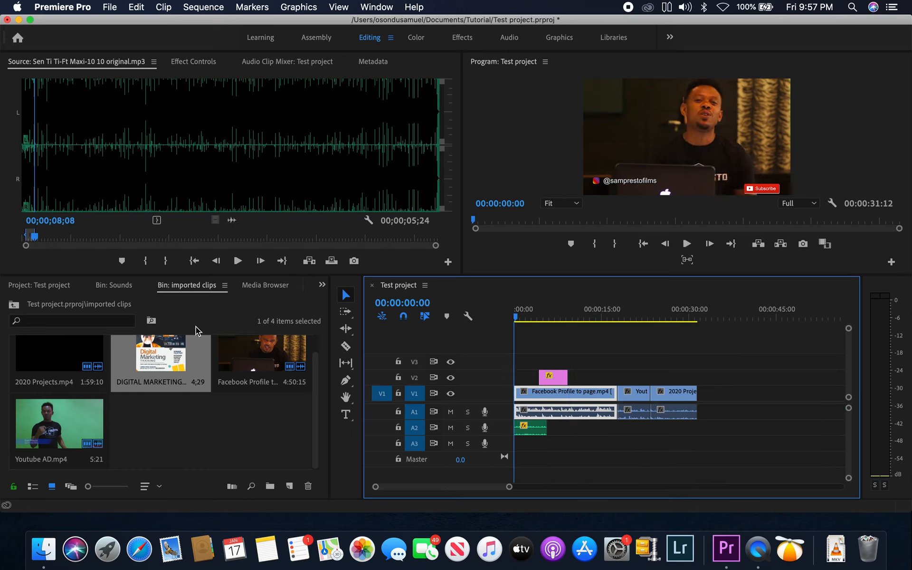
Apply the Dip to Black dissolve video transition to the start of Facebook Profile to page.mp4 on V1
click(67, 287)
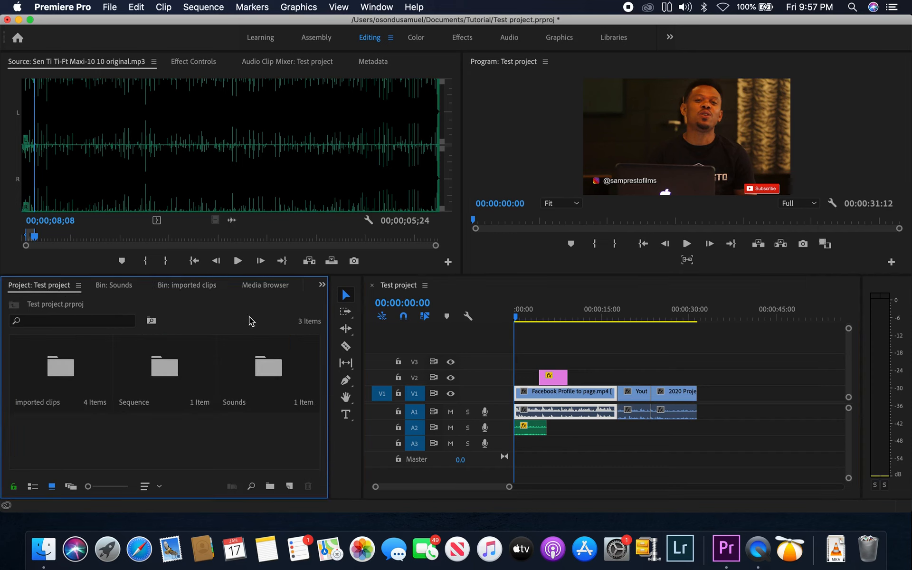
click(322, 286)
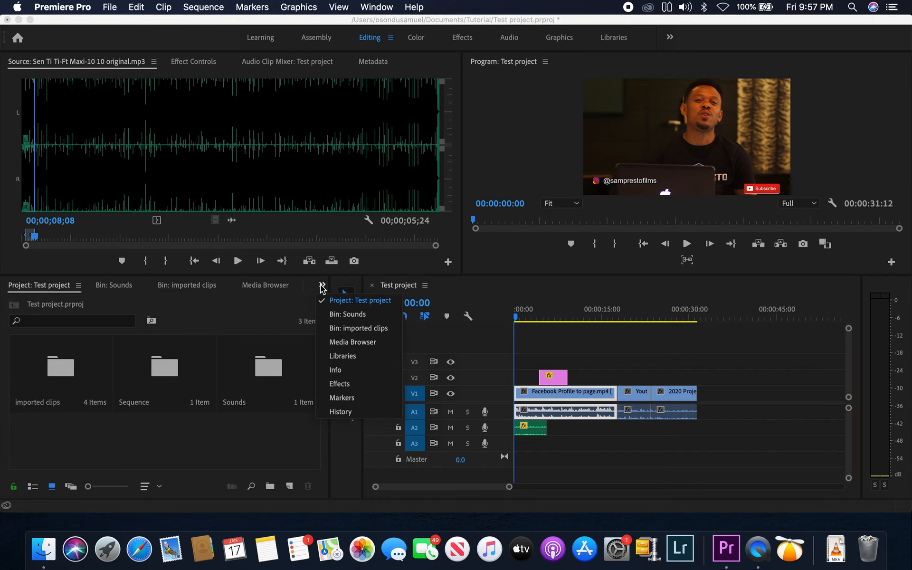
click(339, 384)
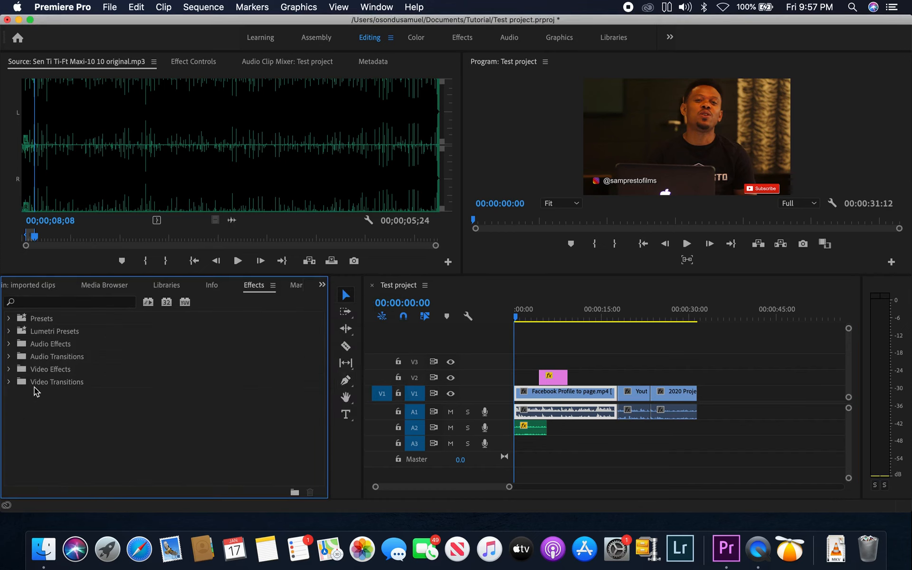
click(9, 383)
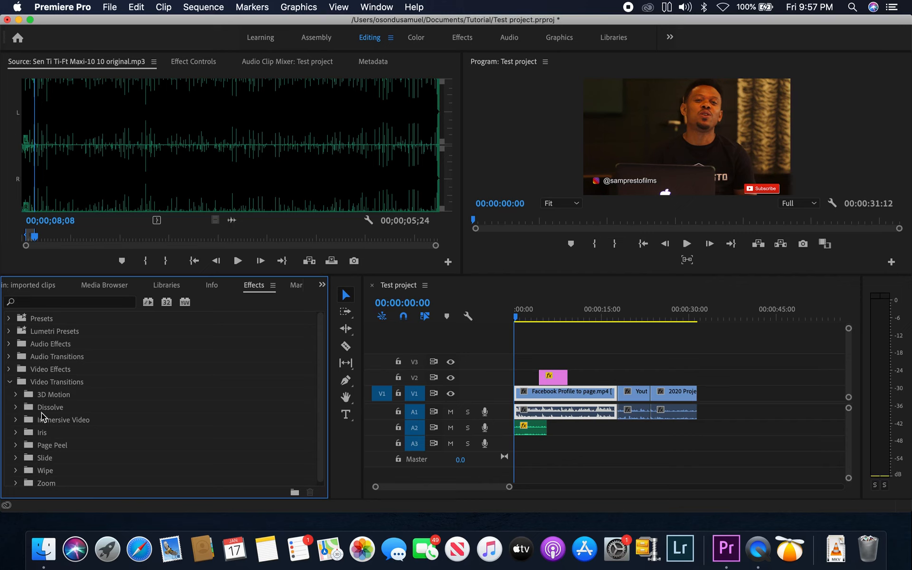
click(16, 407)
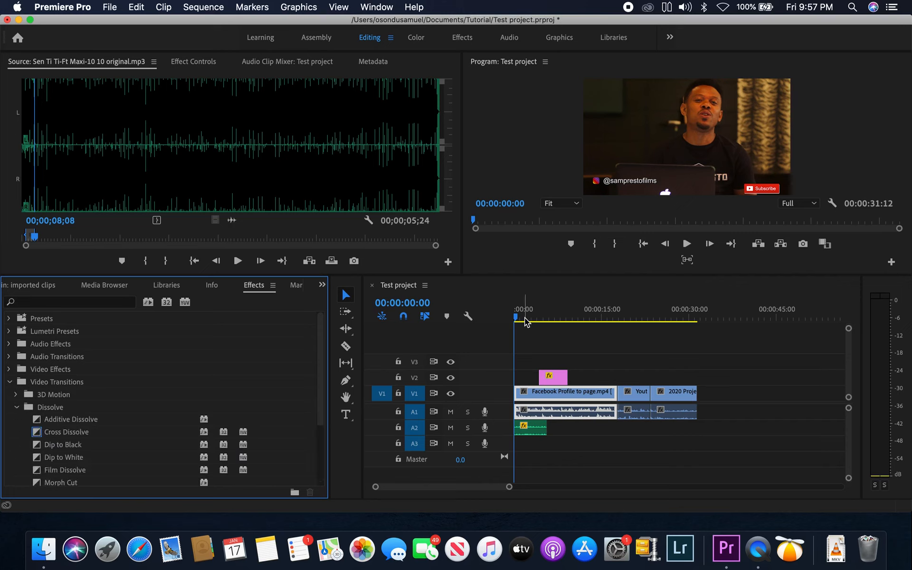
drag(525, 319, 495, 322)
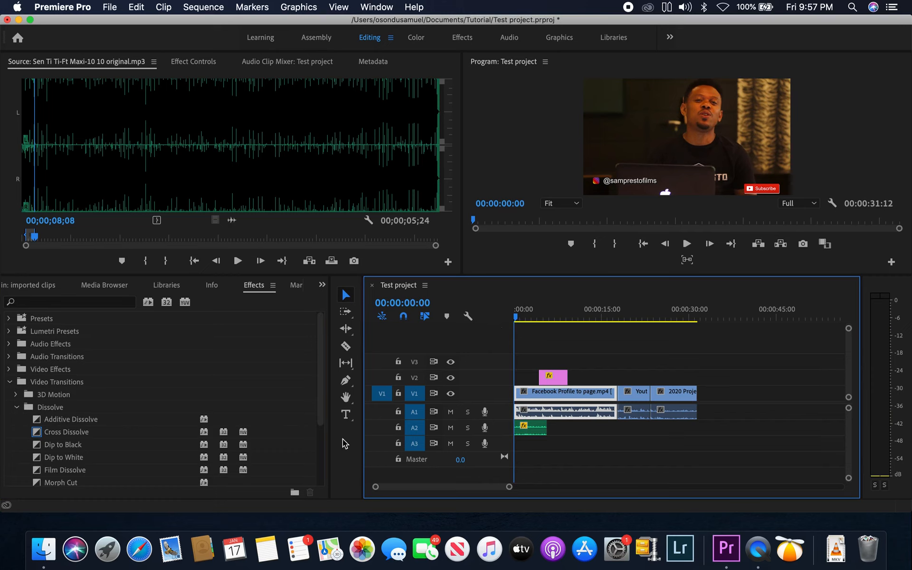
drag(40, 447, 520, 394)
Play the sequence from 00:00:00:00 to about 00:00:04:05 to check the opening Dip to Black transition
key(=)
key(=)
key(=)
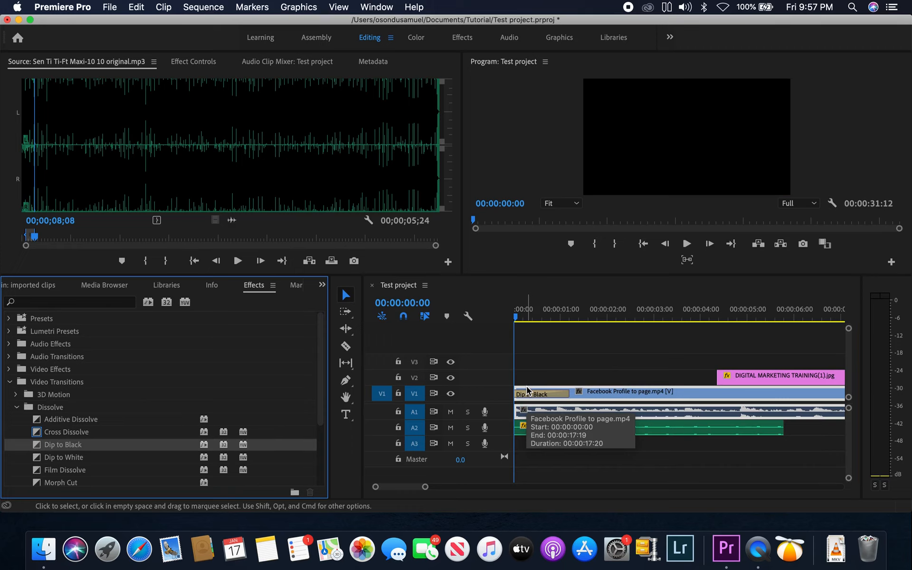
key(space)
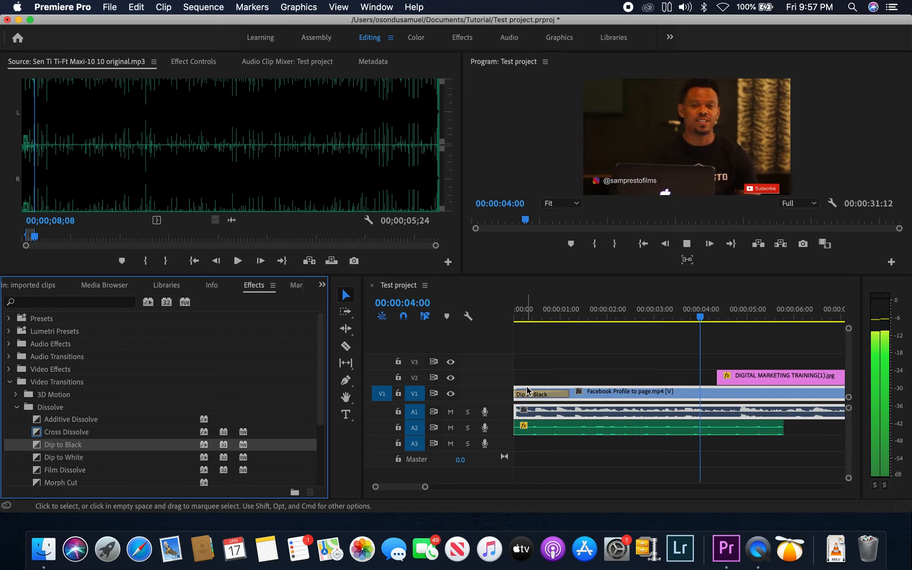
key(space)
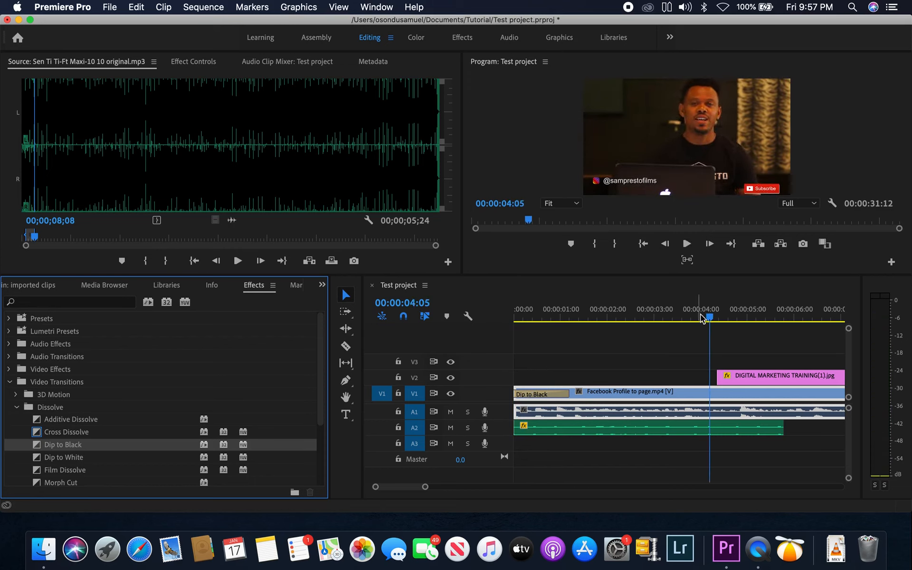
Apply a Cross Dissolve to the start of DIGITAL MARKETING TRAINING(1).jpg on V2 and play through it from about 00:00:03:09
drag(713, 317, 736, 318)
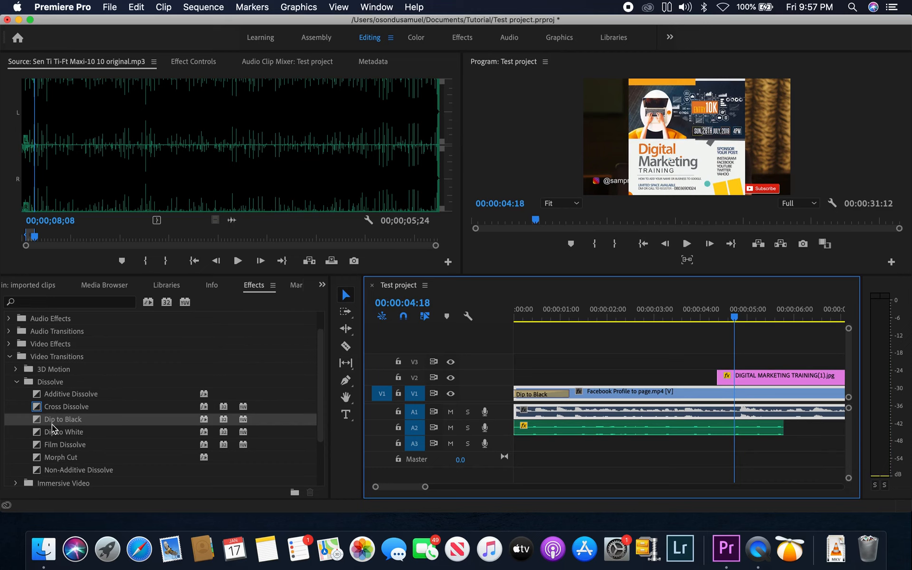
drag(38, 408, 725, 375)
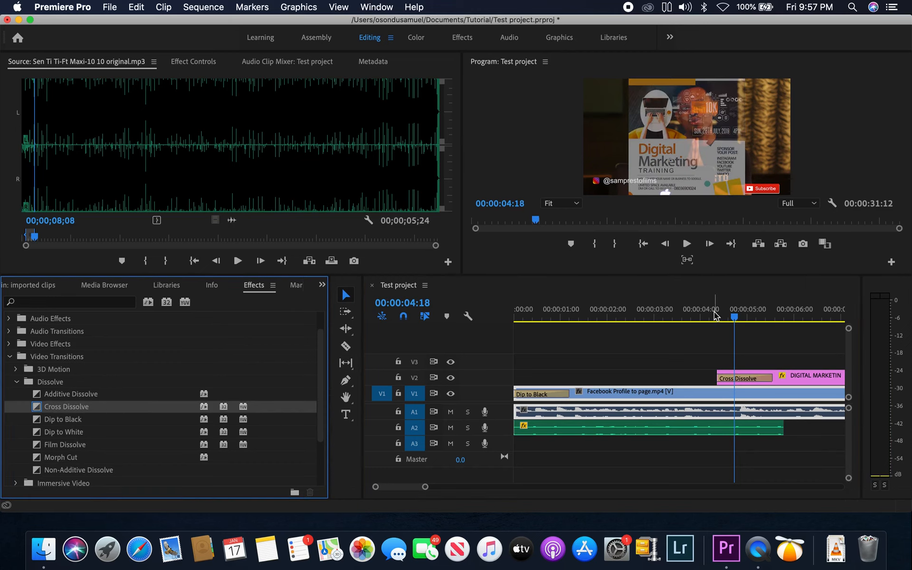
drag(674, 317, 672, 317)
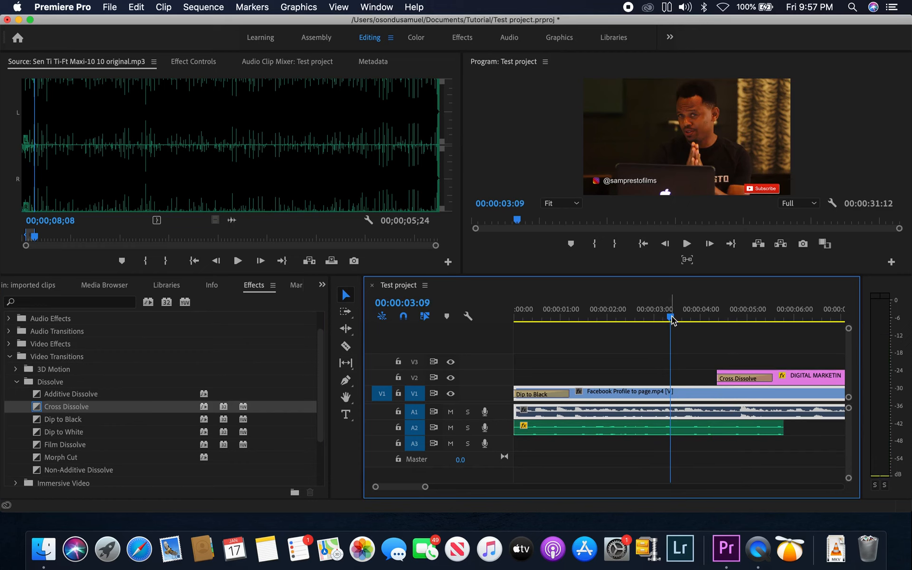
key(space)
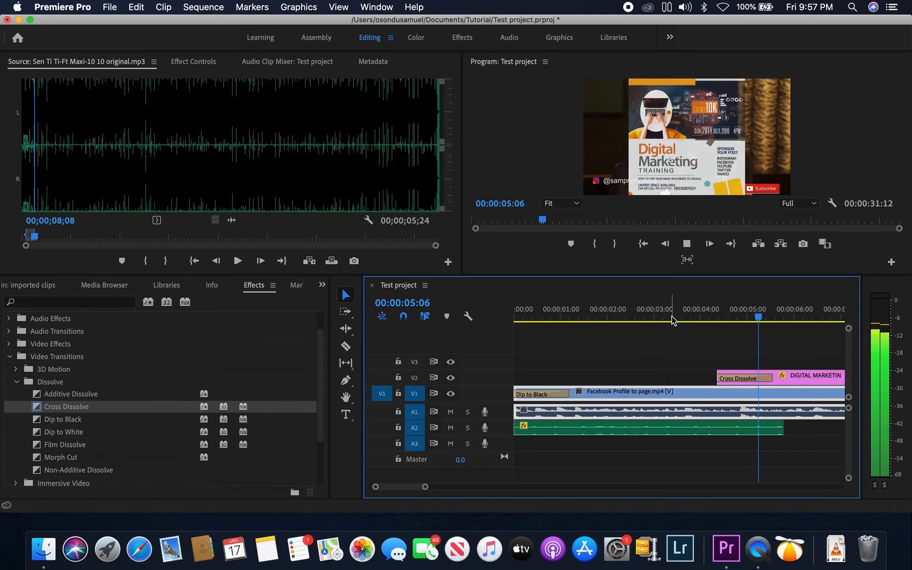
key(space)
Apply a Cross Dissolve to the end of the flyer image on V2
key(minus)
key(minus)
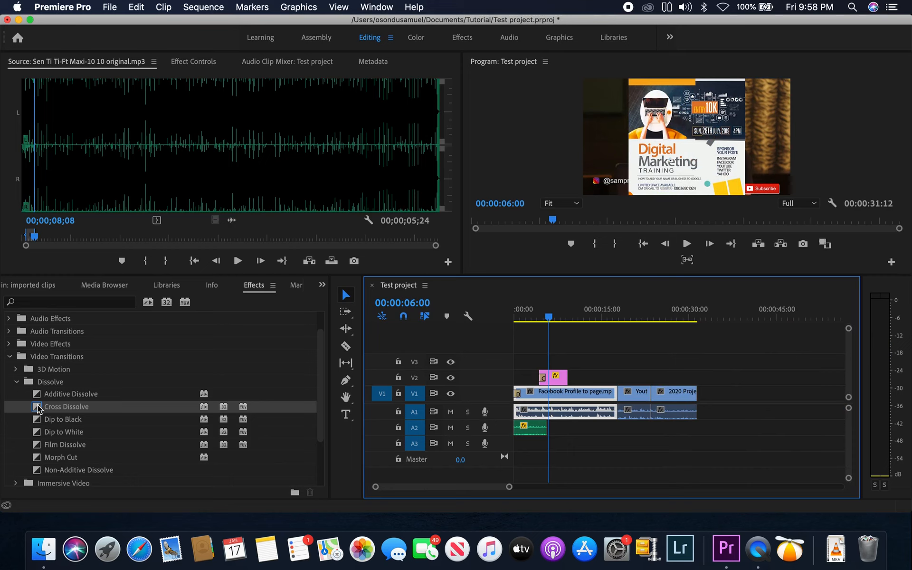
mouse_move(38, 407)
mouse_down()
mouse_move(198, 375)
mouse_move(570, 363)
mouse_move(567, 379)
mouse_up()
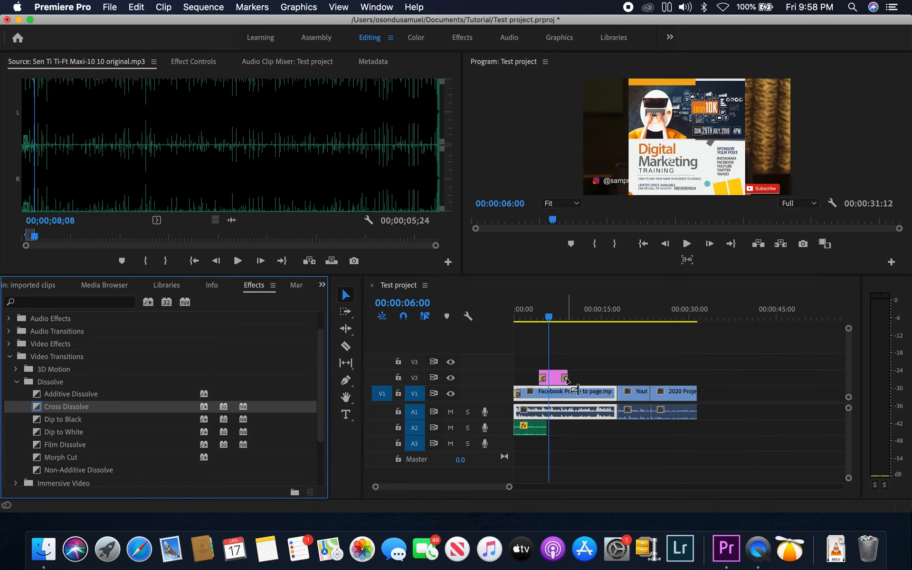
Review the cut between Facebook Profile to page.mp4 and Youtube AD.mp4 on V1 and apply a Cross Dissolve across it
drag(561, 315, 617, 336)
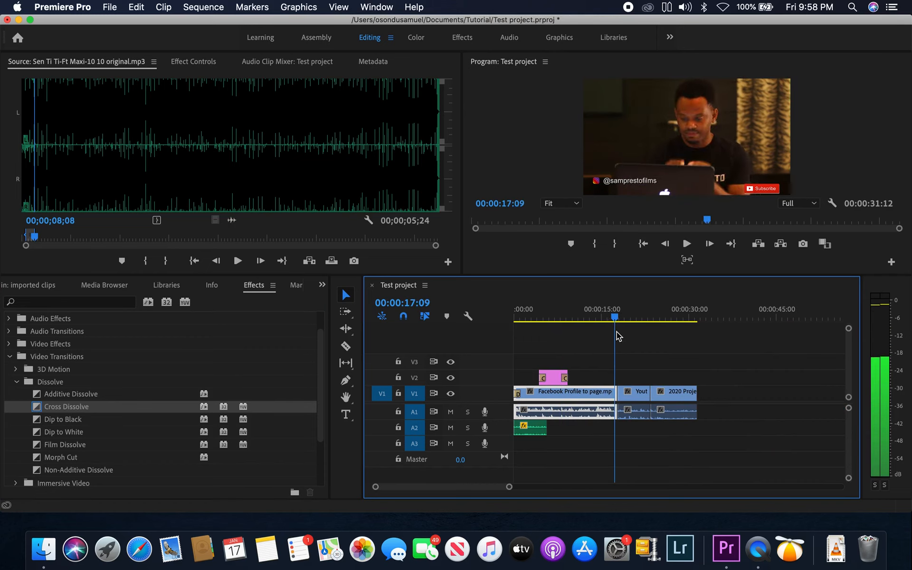
key(=)
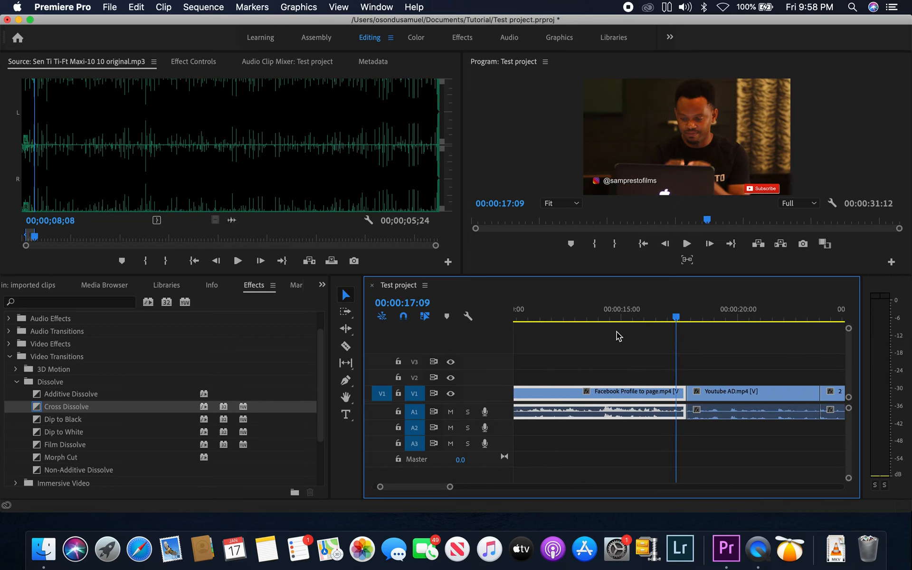
key(space)
key(space)
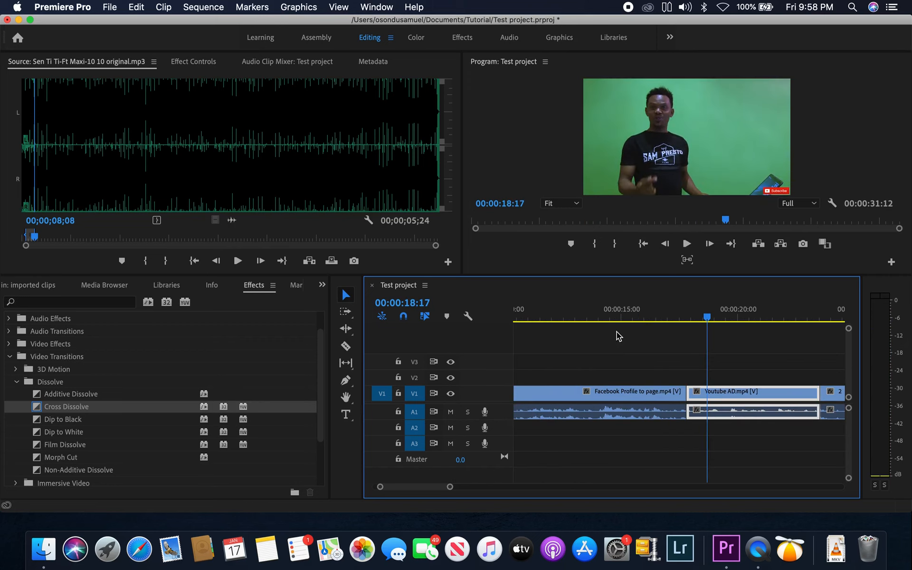
drag(40, 408, 687, 403)
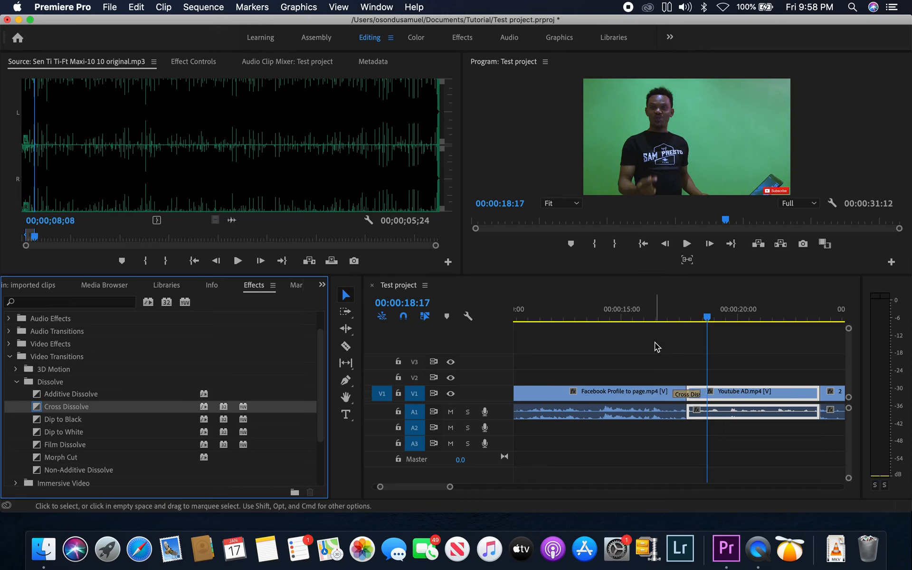
Play from about 00:00:16:21 into Youtube AD.mp4 to check the Cross Dissolve between the first two V1 clips
click(657, 312)
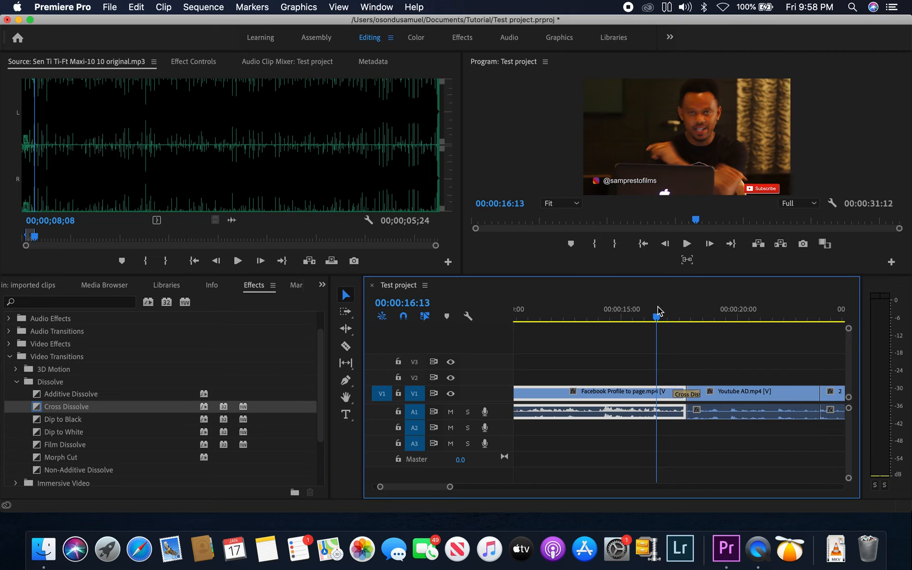
drag(658, 312, 667, 320)
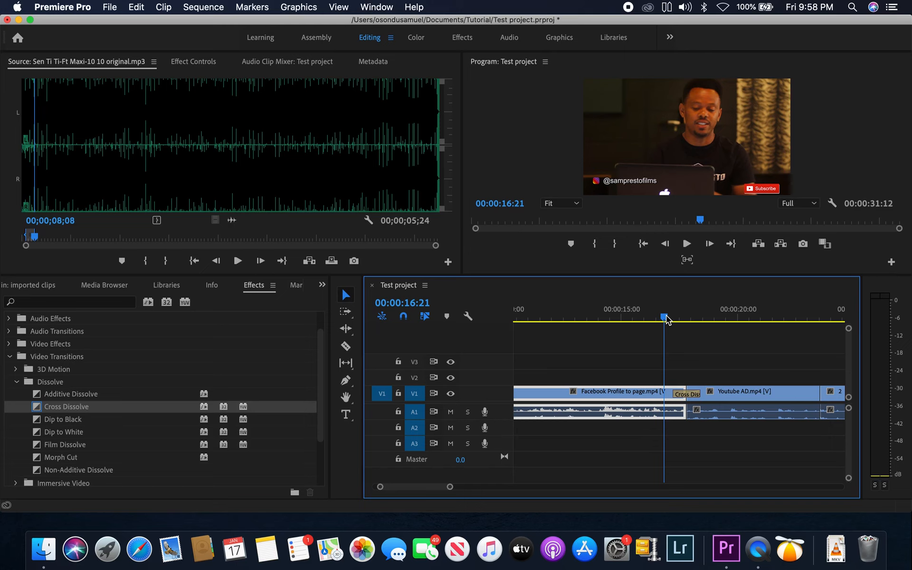
key(space)
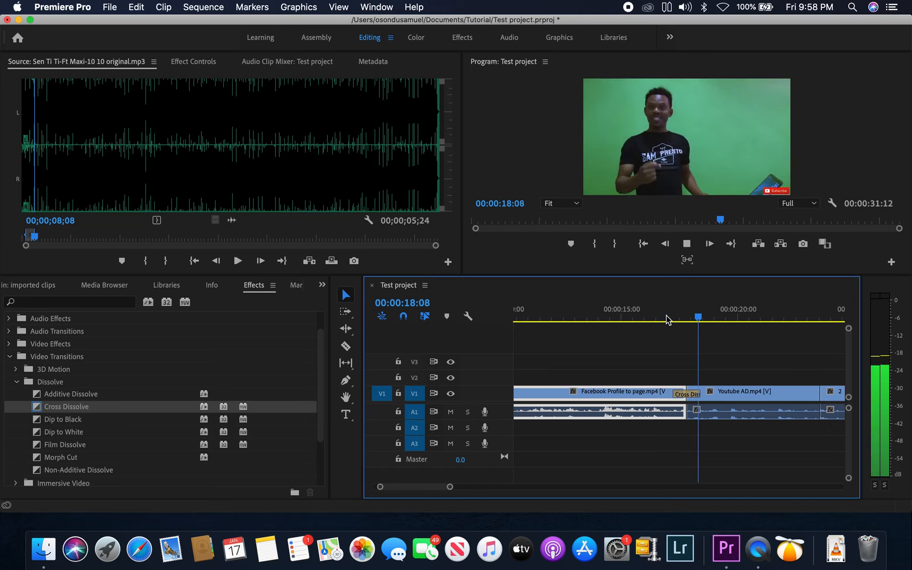
key(space)
Apply a Cross Dissolve between Youtube AD.mp4 and 2020 Projects.mp4 on V1 and play through it from about 00:00:22:09
key(minus)
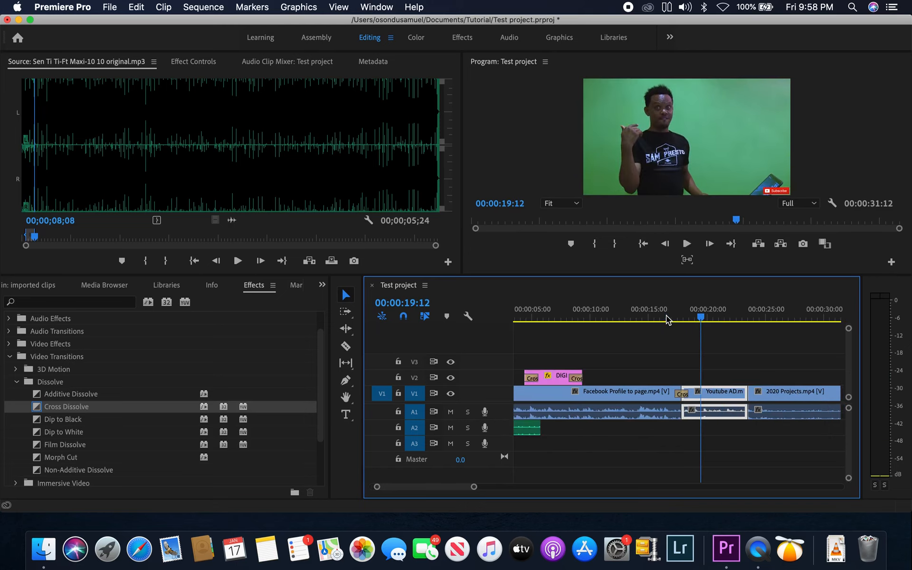
drag(40, 411, 750, 394)
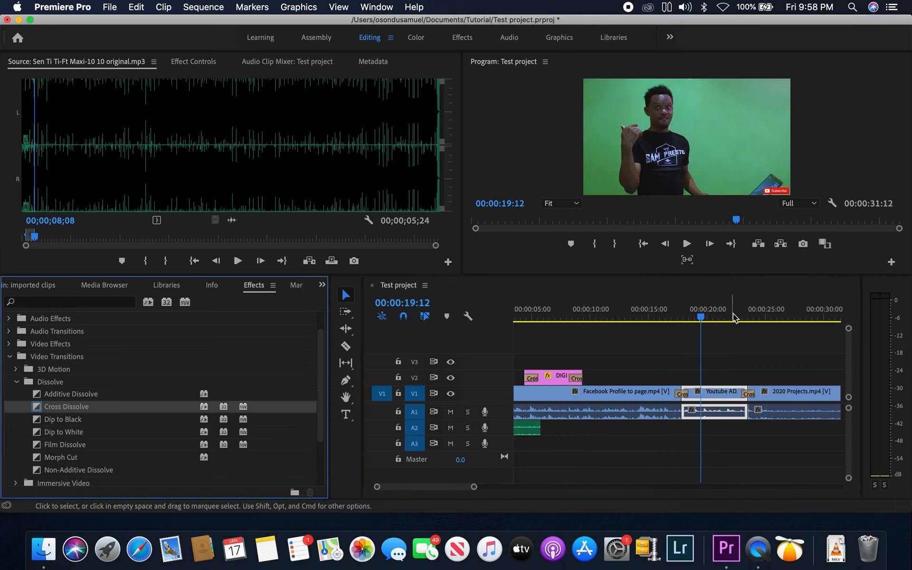
click(735, 314)
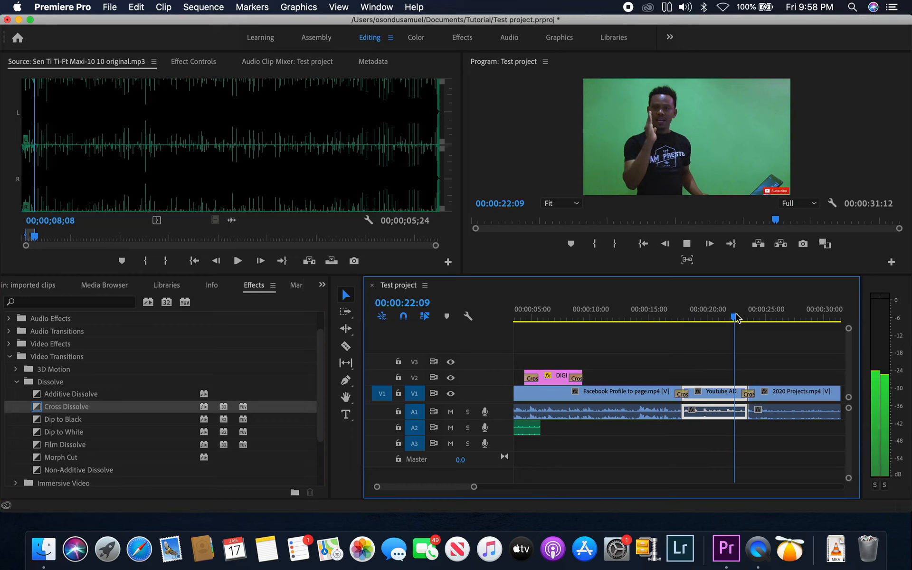
key(space)
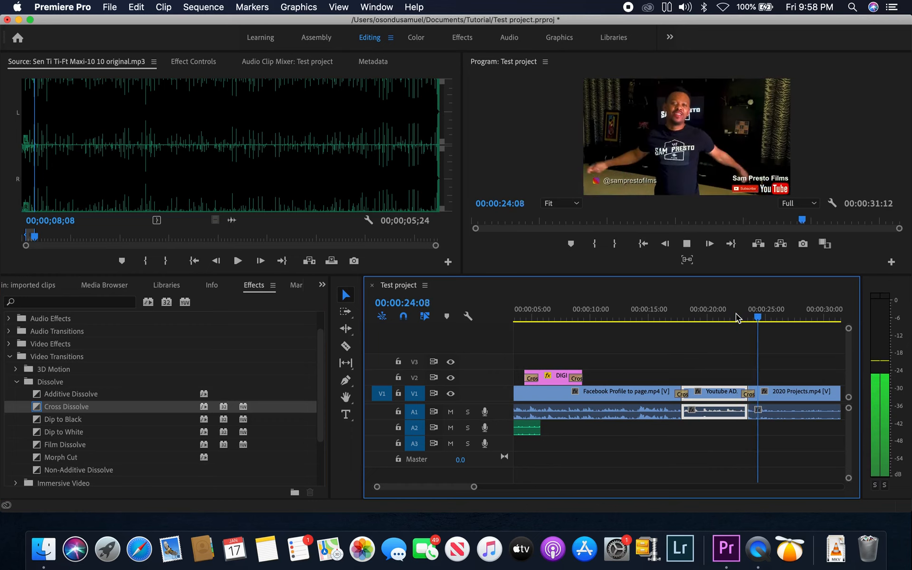
key(space)
key(minus)
key(minus)
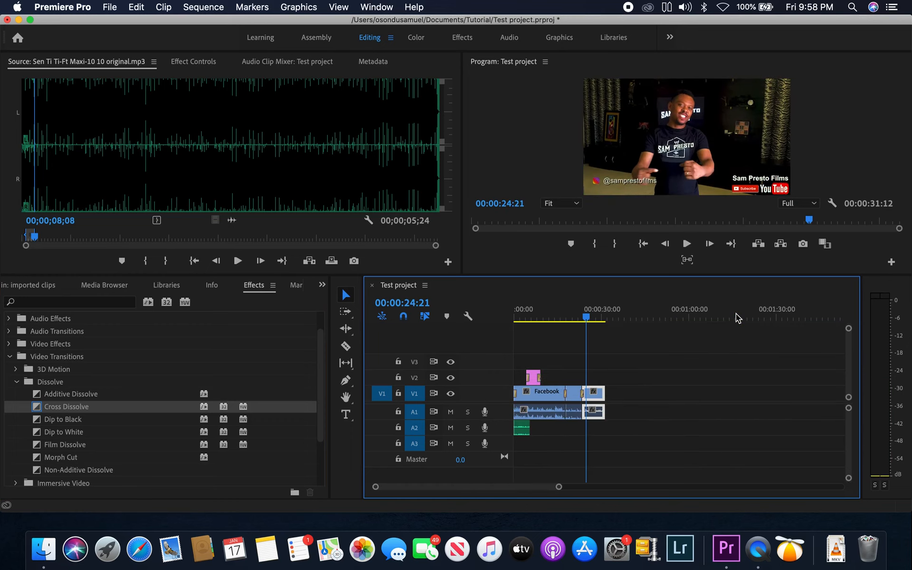